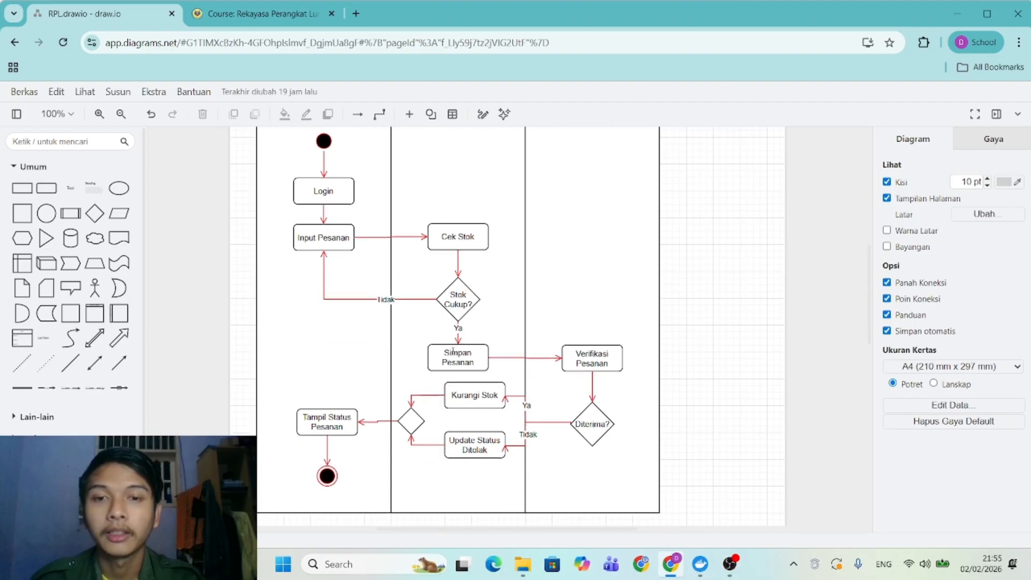
{"action": "scroll", "coordinate": [451, 350], "scroll_direction": "down", "scroll_amount": 1, "text": "ctrl"}
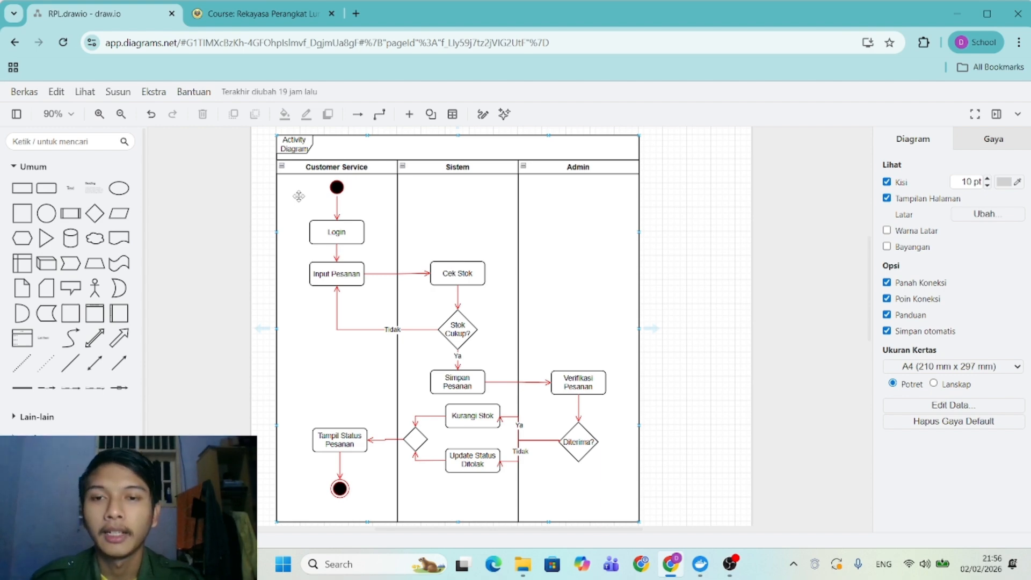
Zoom the diagram out and select the Login and Input Pesanan boxes and the swimlane pool.
{"action": "left_click", "coordinate": [346, 235]}
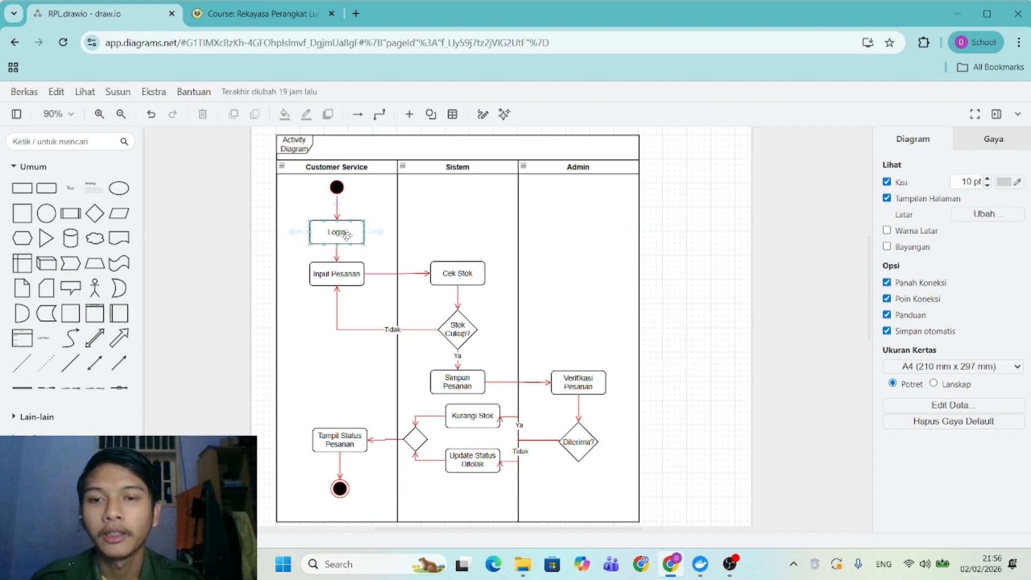
{"action": "left_click", "coordinate": [371, 257]}
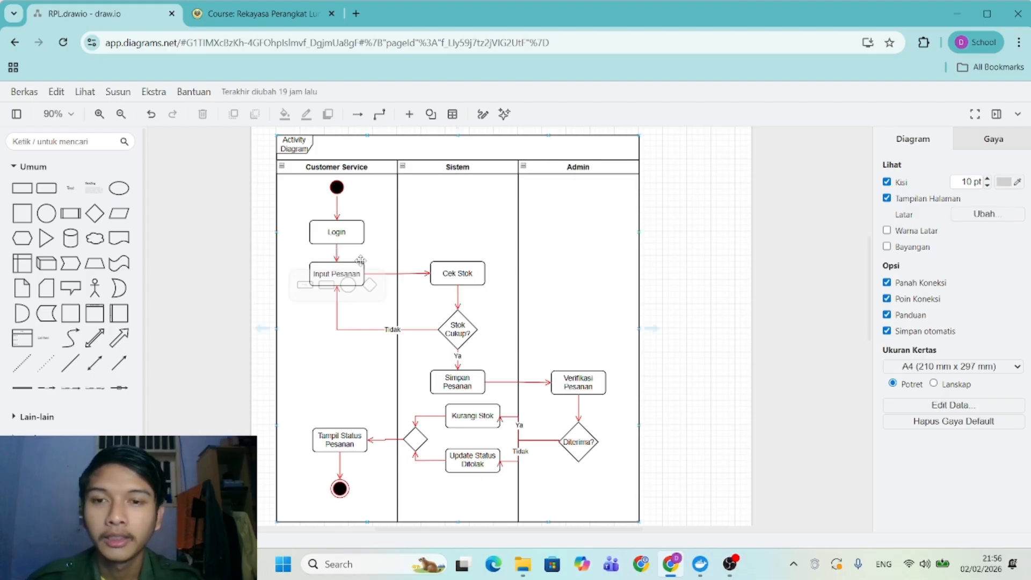
{"action": "left_click", "coordinate": [360, 261]}
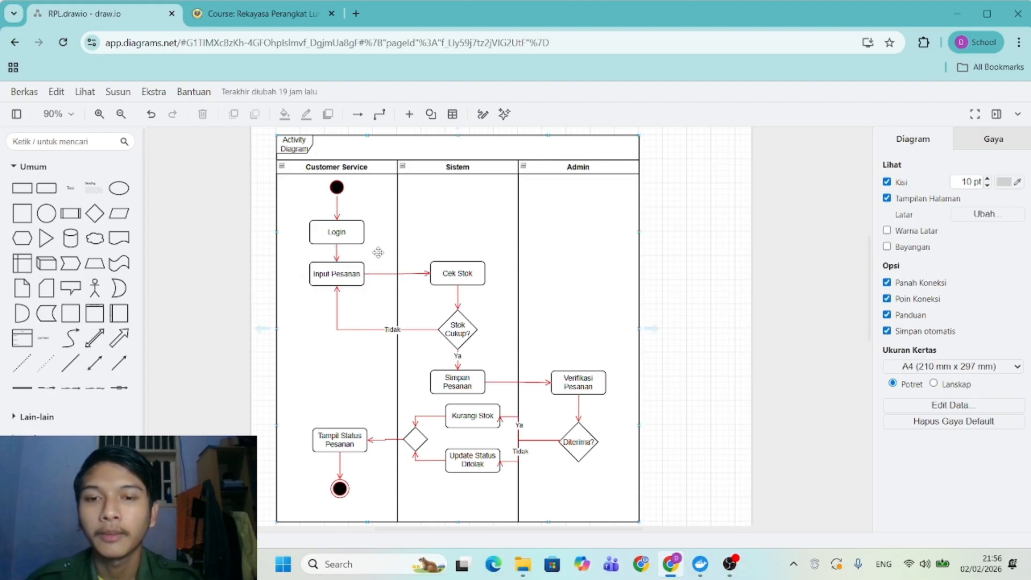
{"action": "left_click", "coordinate": [368, 254]}
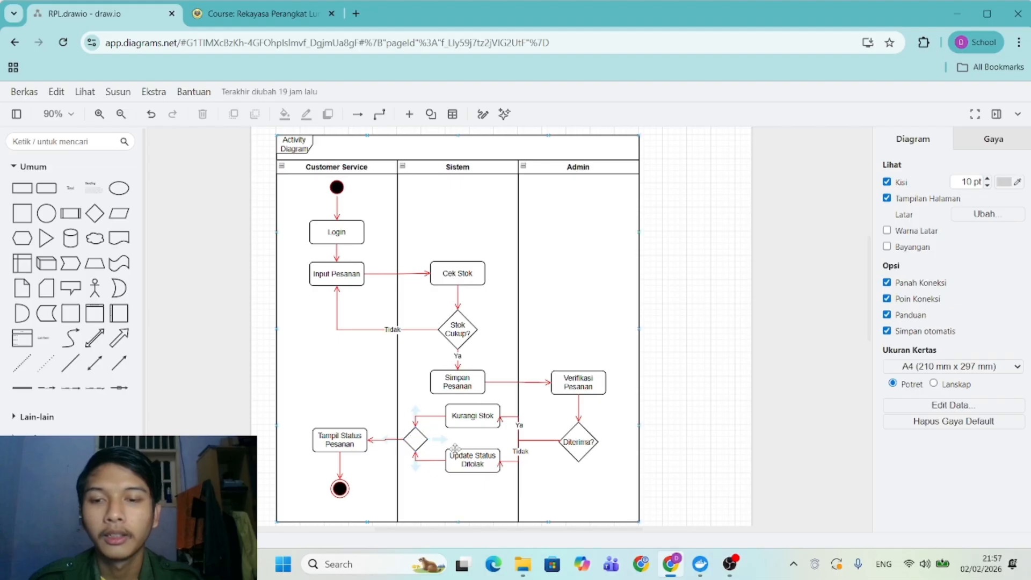
Nudge Tampil Status Pesanan slightly upward and deselect it so autosave stores the change.
{"action": "left_click", "coordinate": [350, 444]}
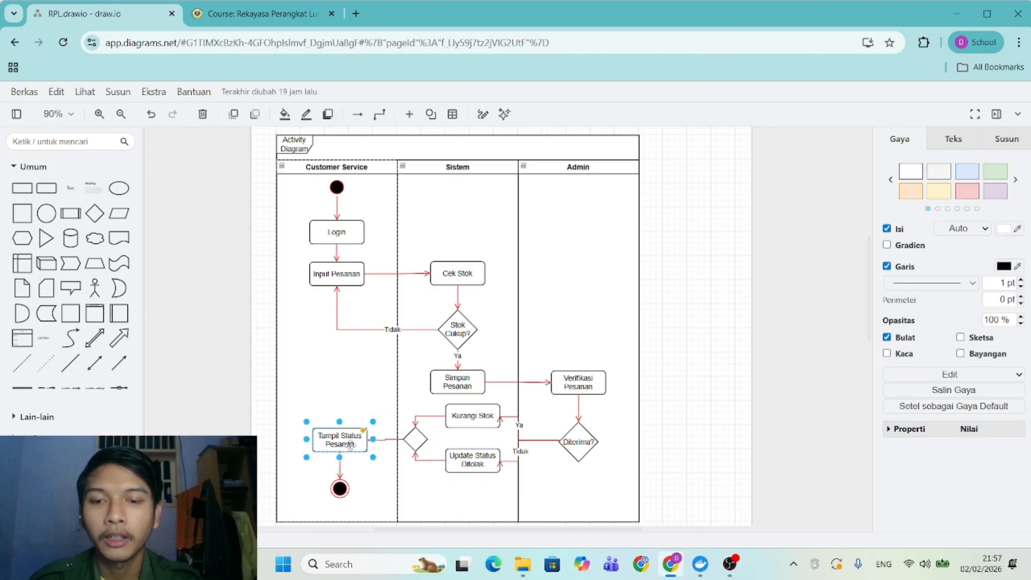
{"action": "left_click_drag", "start_coordinate": [350, 444], "coordinate": [350, 443]}
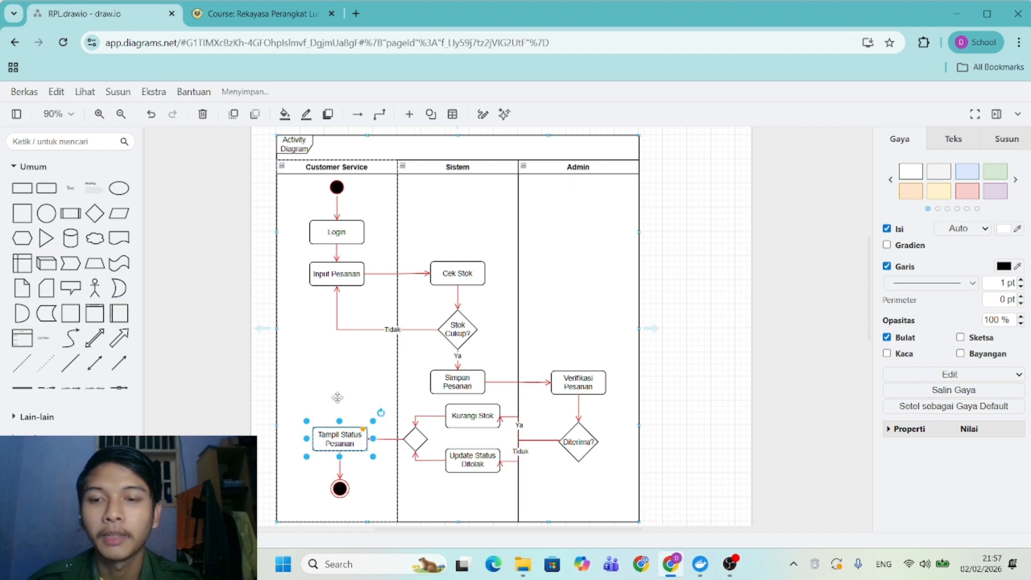
{"action": "left_click", "coordinate": [337, 398]}
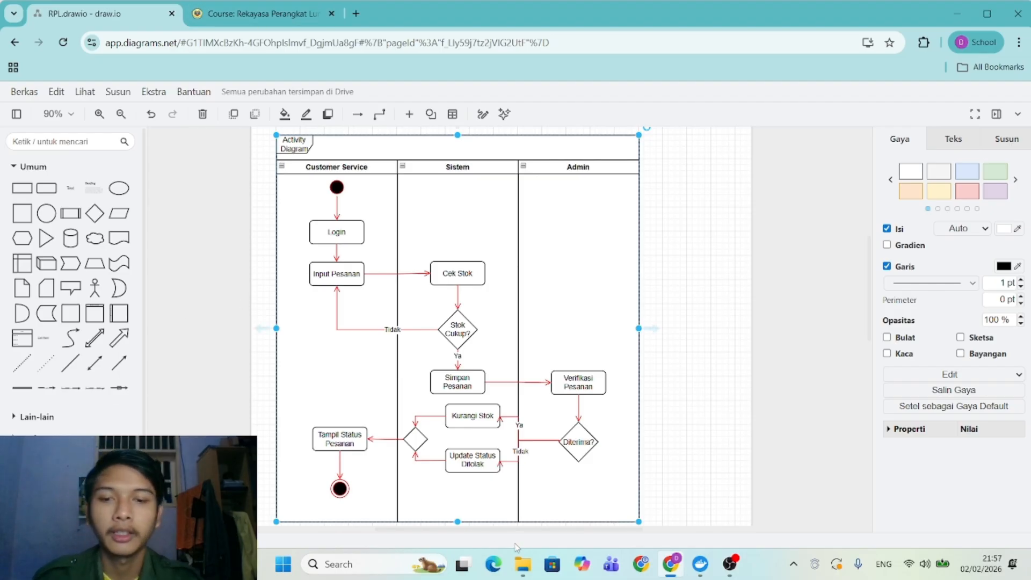
Browse to the C:\xampp\htdocs\project folder in File Explorer.
{"action": "left_click", "coordinate": [522, 563]}
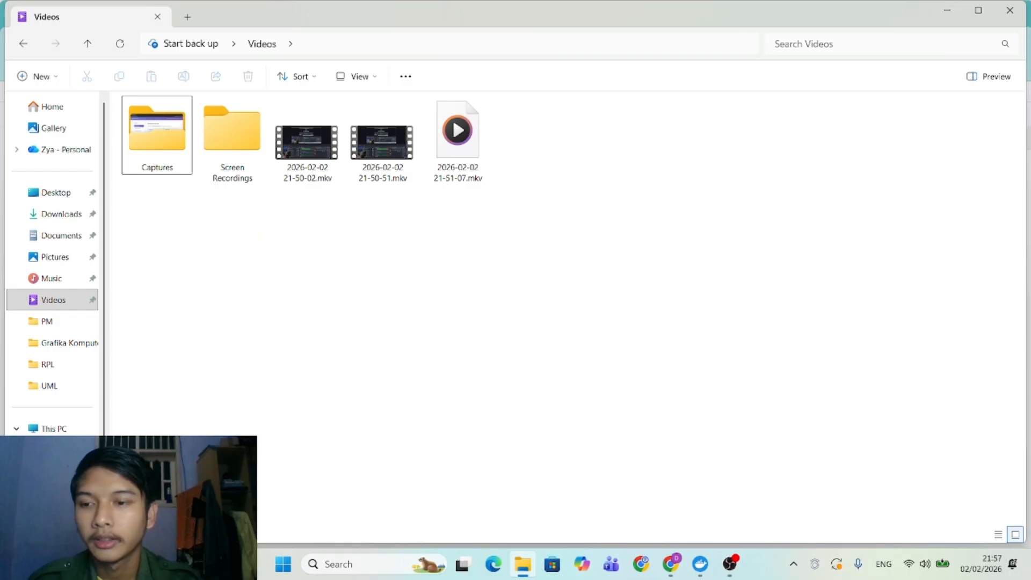
{"action": "left_click", "coordinate": [65, 450]}
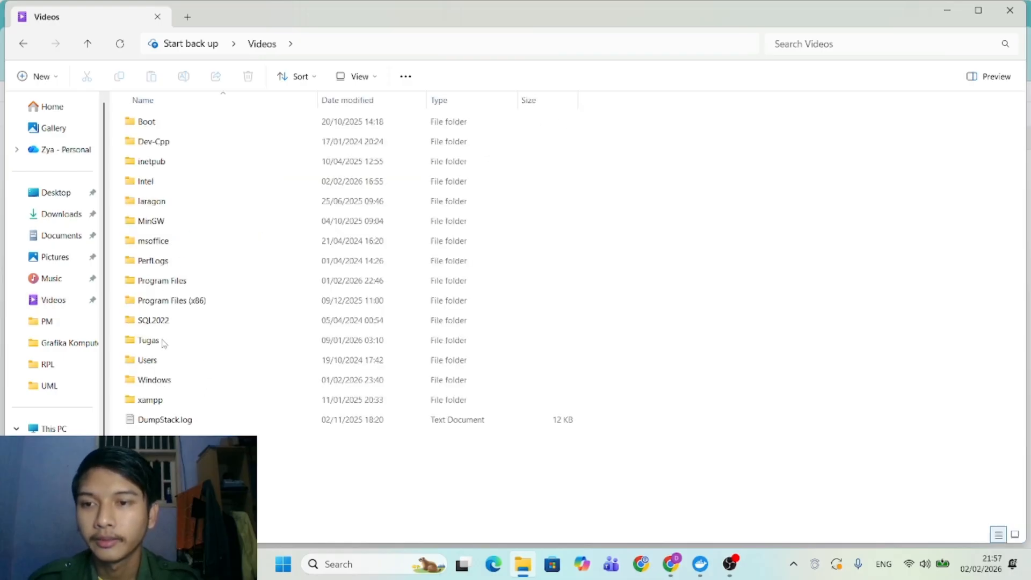
{"action": "double_click", "coordinate": [156, 400]}
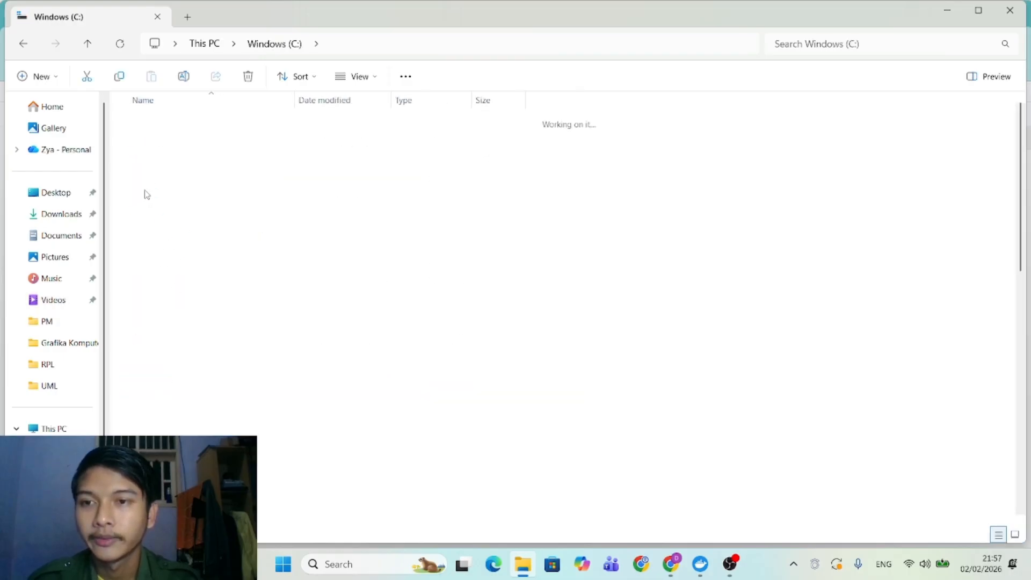
{"action": "double_click", "coordinate": [150, 224]}
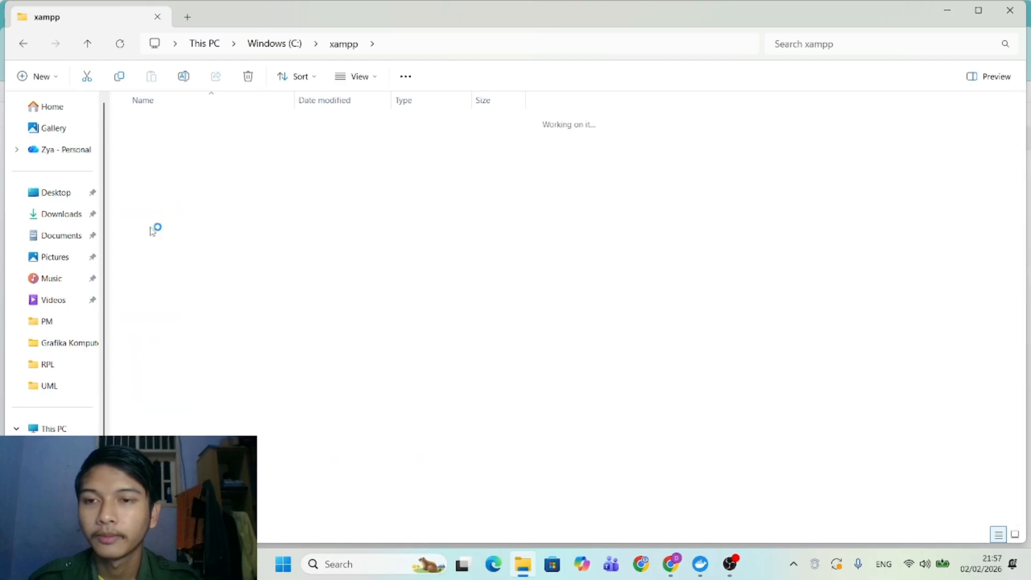
{"action": "scroll", "coordinate": [222, 398], "scroll_direction": "down", "scroll_amount": 1}
{"action": "scroll", "coordinate": [223, 397], "scroll_direction": "up", "scroll_amount": 1}
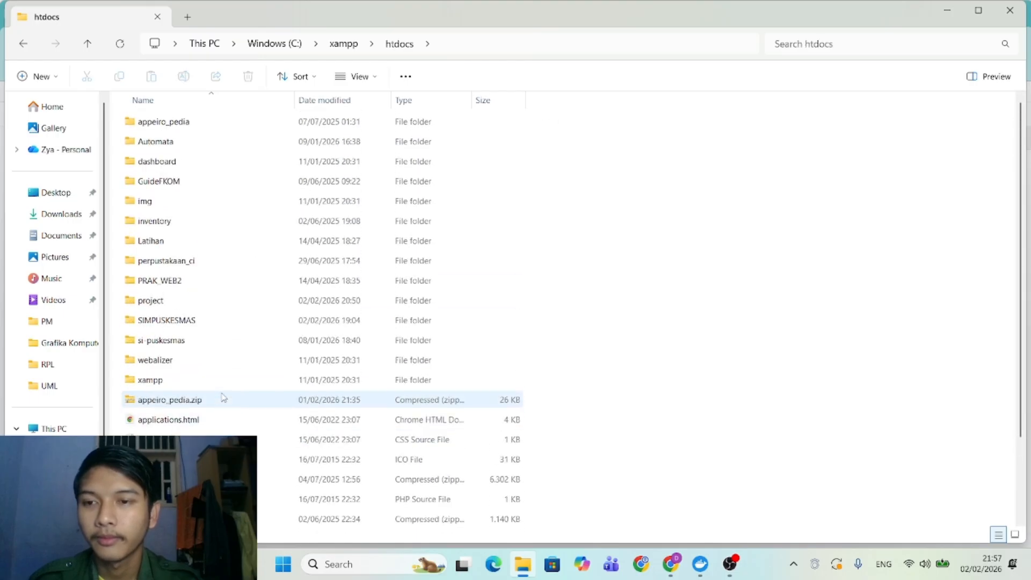
{"action": "double_click", "coordinate": [153, 296]}
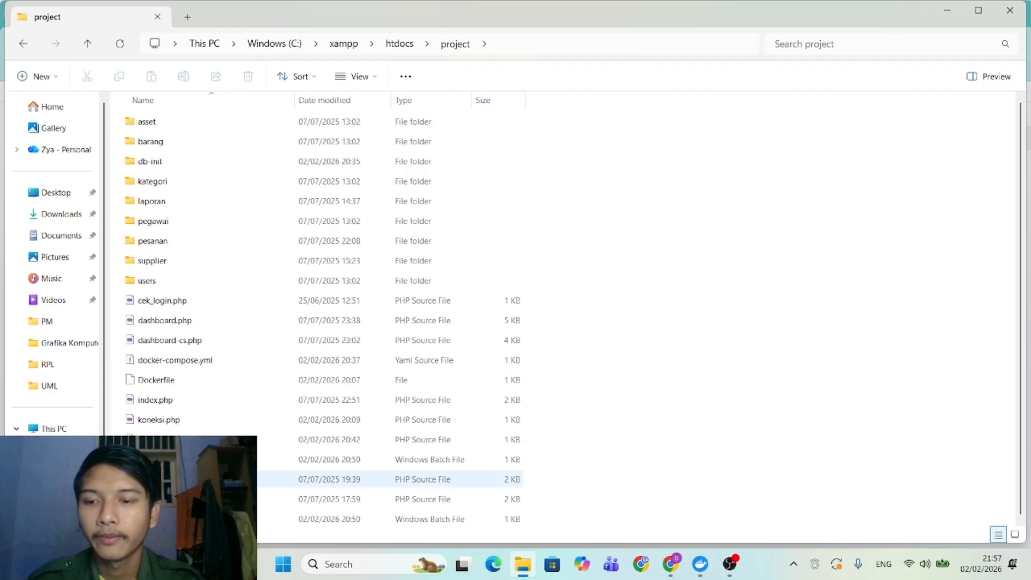
View the 2 KB PHP source file in the code editor, then select the 20:50 batch file.
{"action": "left_click", "coordinate": [161, 479]}
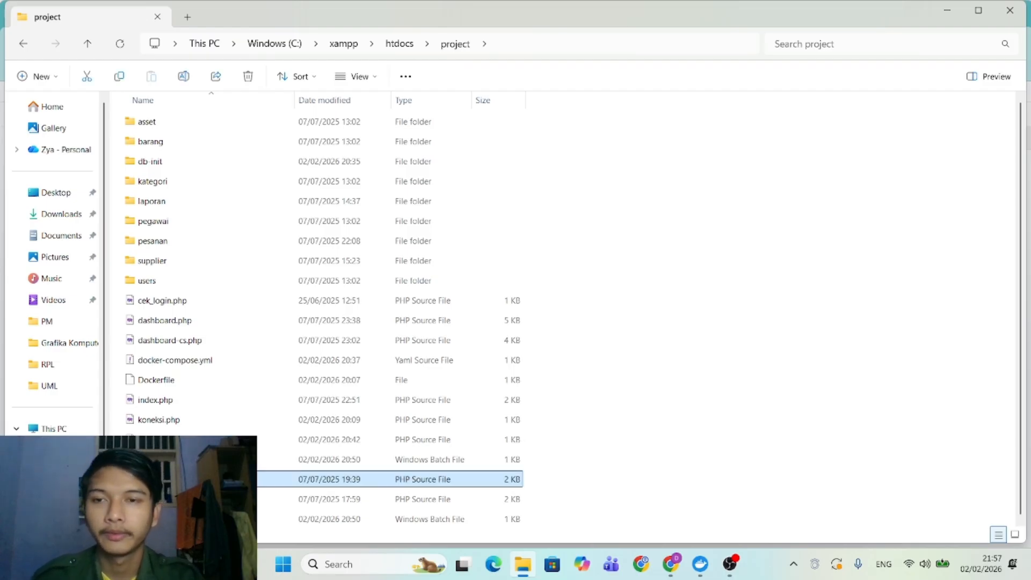
{"action": "key", "text": "Return"}
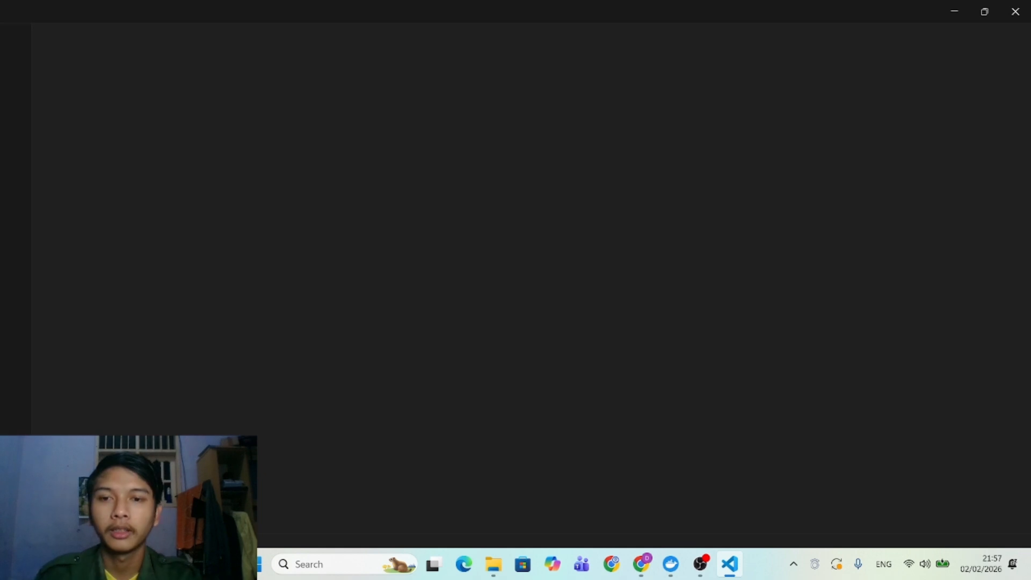
{"action": "left_click", "coordinate": [948, 19]}
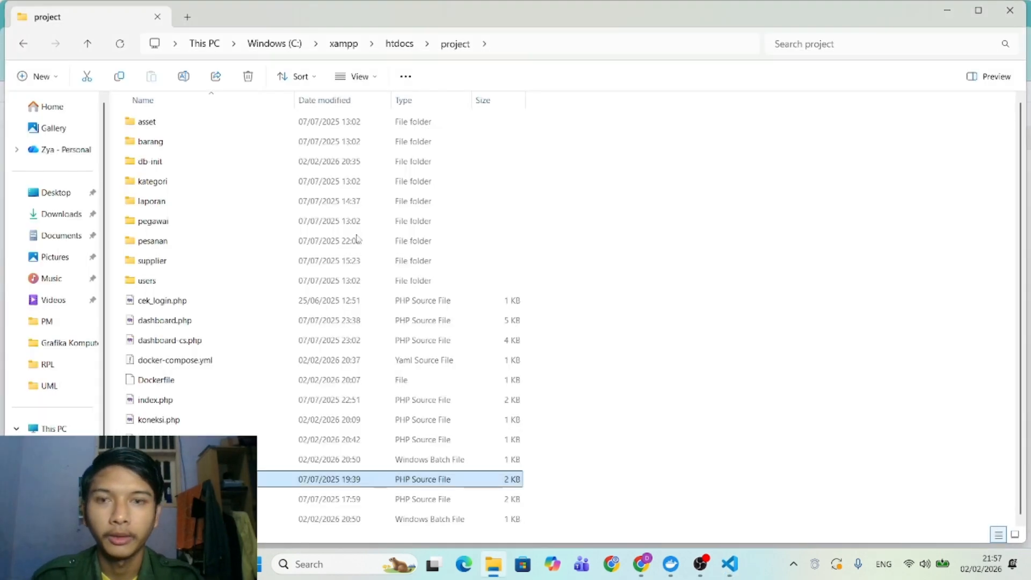
{"action": "left_click", "coordinate": [187, 459]}
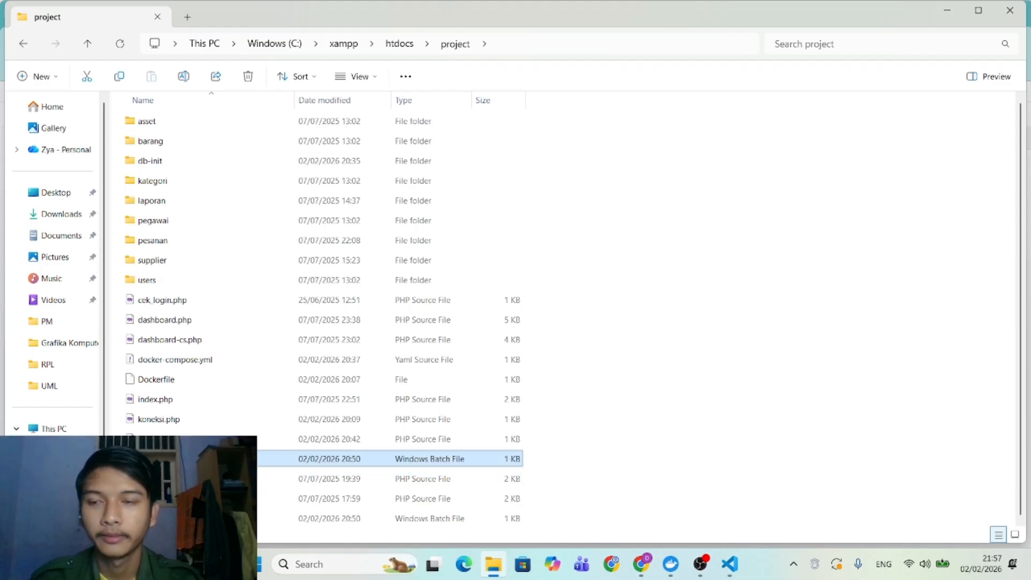
Run the batch file to start the app's Docker containers and watch the build output.
{"action": "key", "text": "Return"}
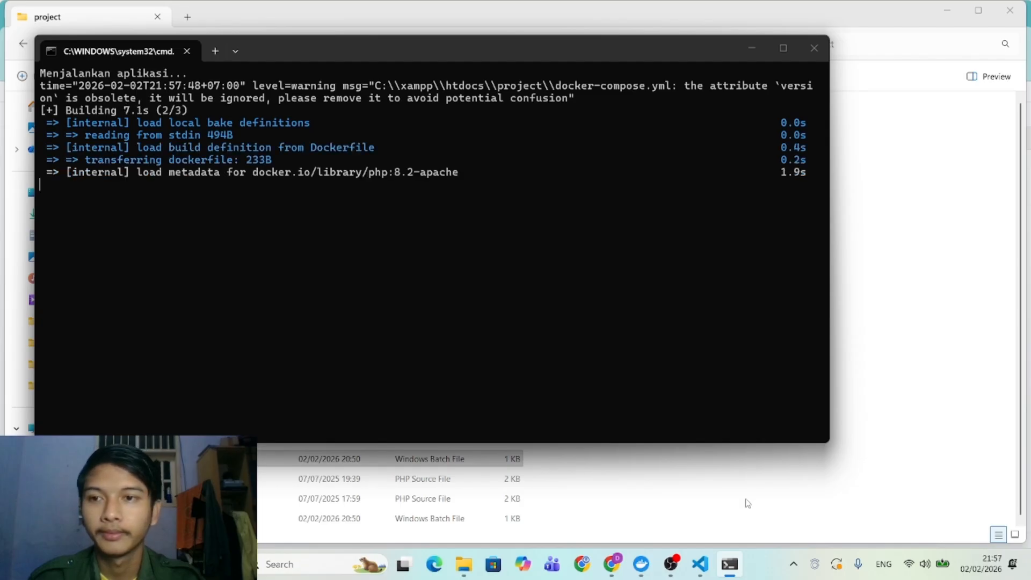
{"action": "mouse_move", "coordinate": [699, 563]}
{"action": "mouse_move", "coordinate": [745, 467]}
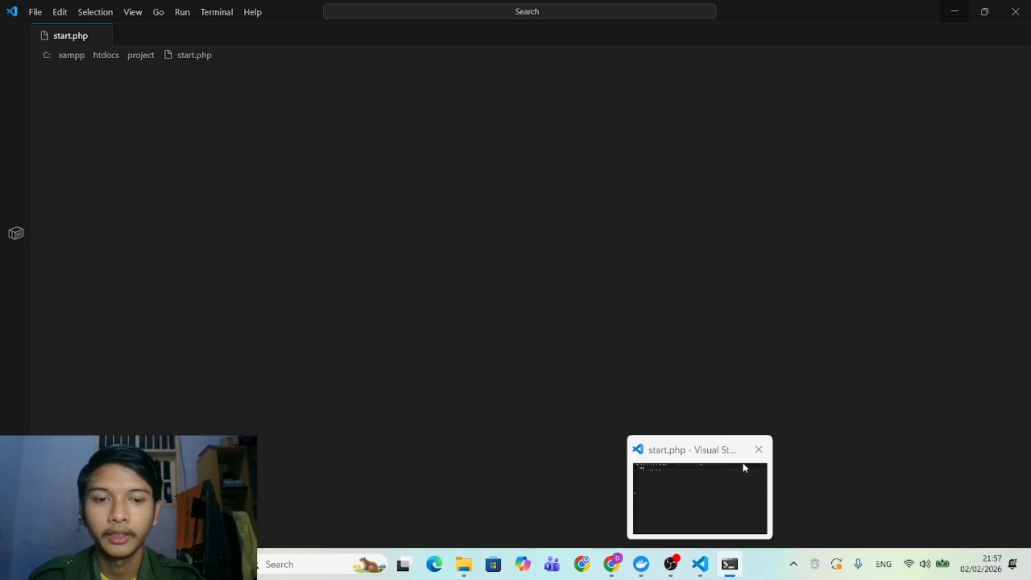
{"action": "left_click", "coordinate": [714, 485]}
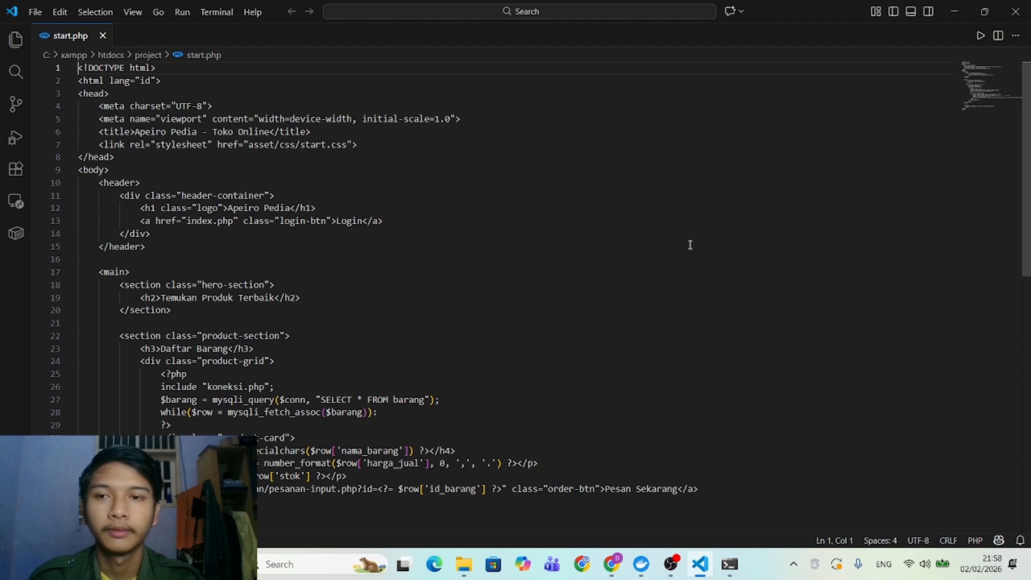
{"action": "key", "text": "alt+Tab"}
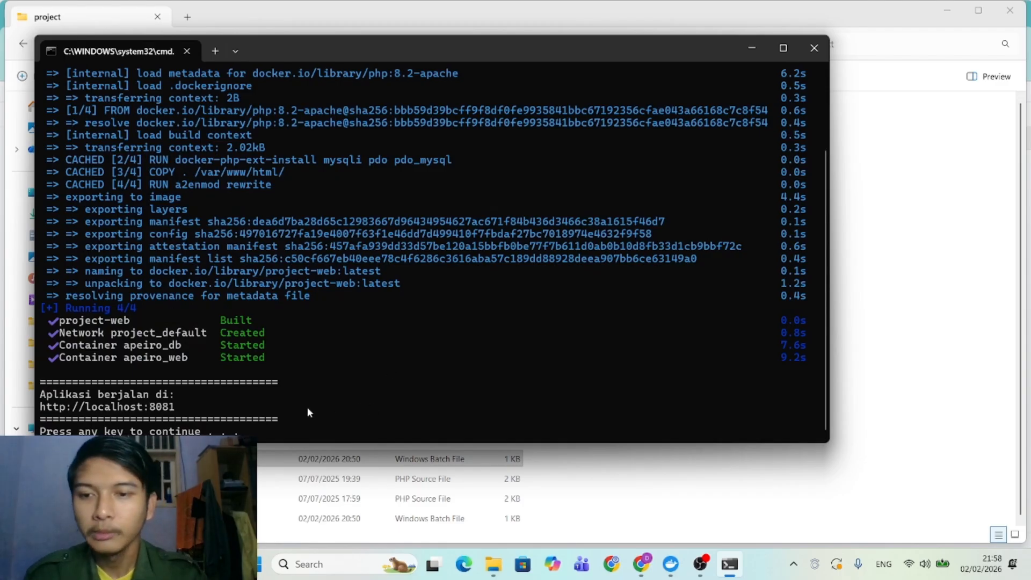
{"action": "left_click_drag", "start_coordinate": [175, 407], "coordinate": [39, 408]}
{"action": "key", "text": "ctrl+c"}
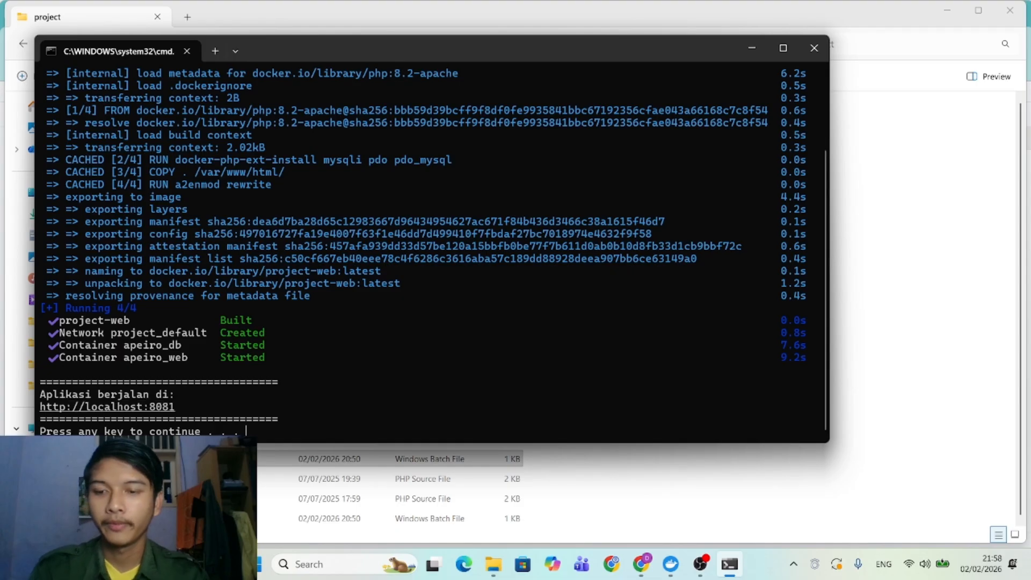
{"action": "left_click", "coordinate": [464, 563]}
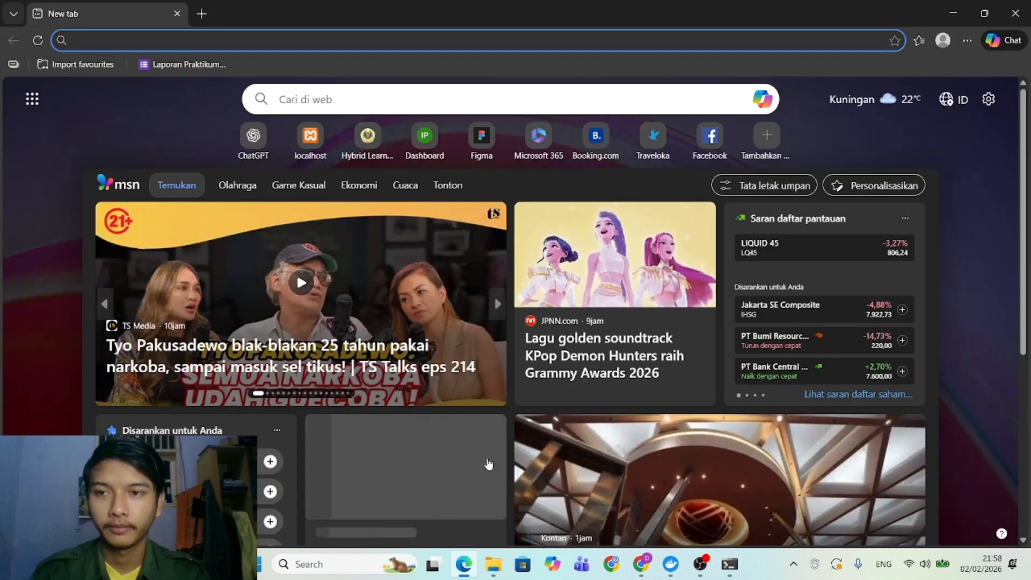
Load the app at localhost:8081 and close the finished launcher command window.
{"action": "key", "text": "ctrl+v"}
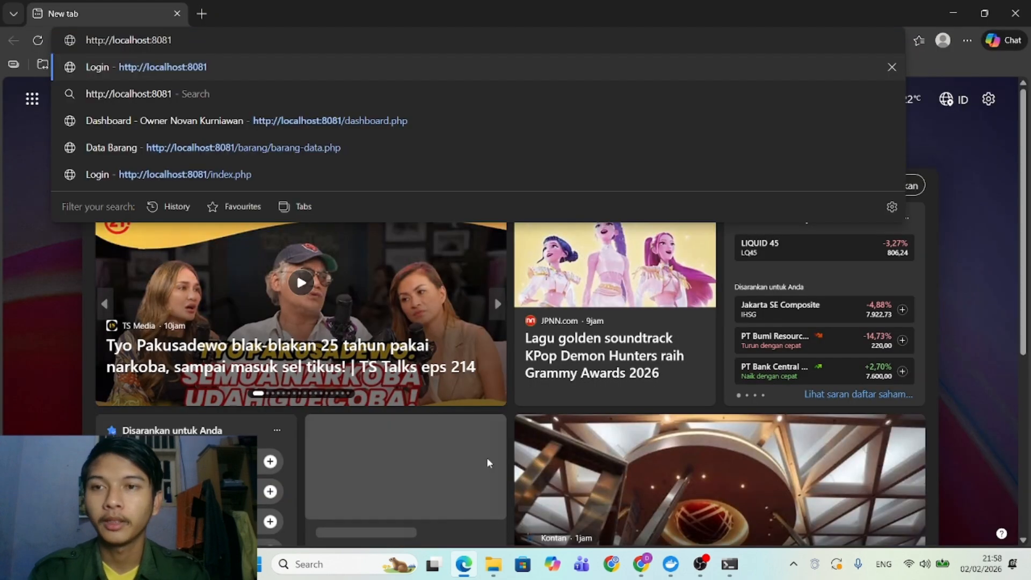
{"action": "key", "text": "Return"}
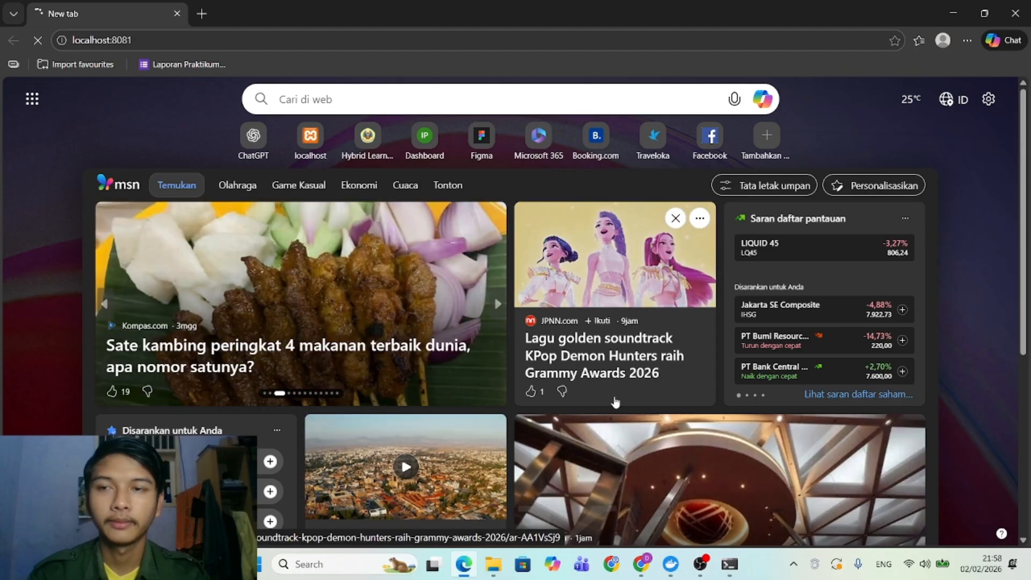
{"action": "mouse_move", "coordinate": [729, 564]}
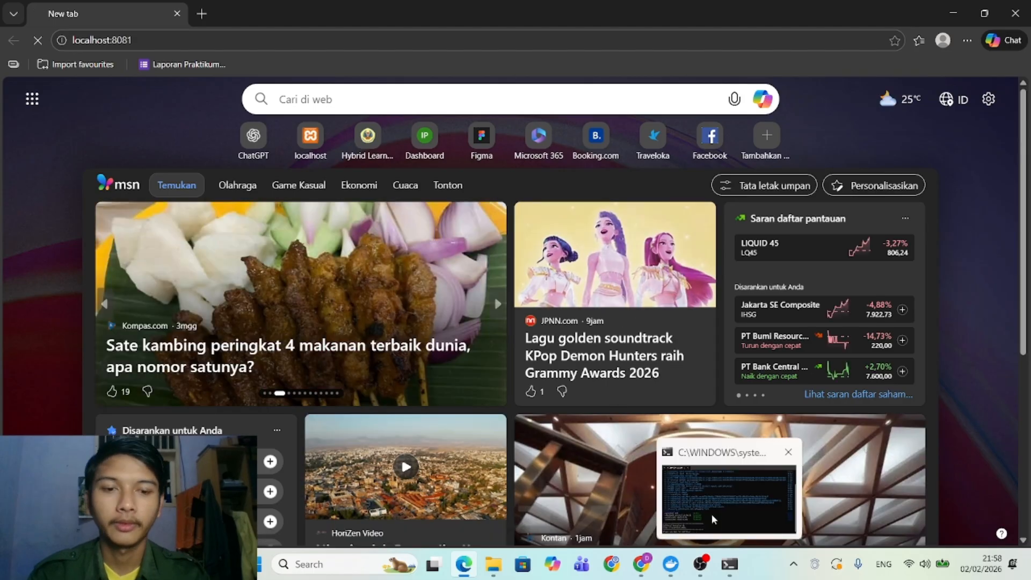
{"action": "left_click", "coordinate": [711, 514]}
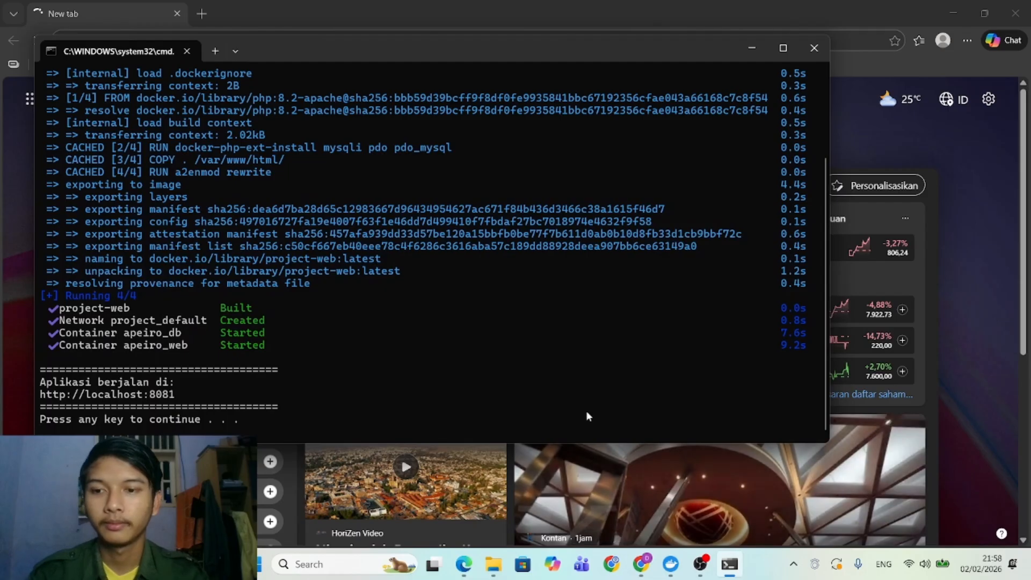
{"action": "key", "text": "Return"}
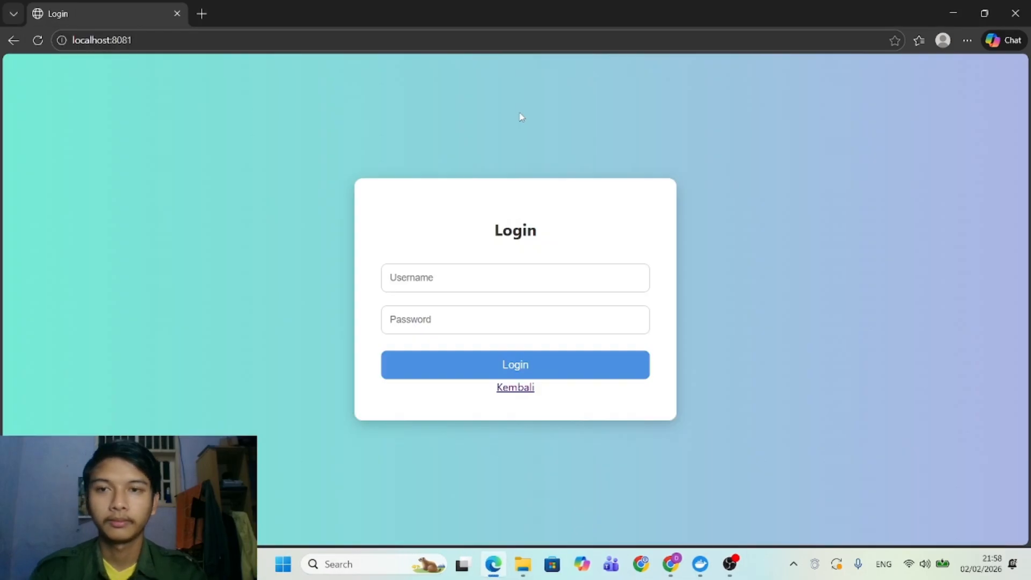
Log in as the customer service user and dismiss the save-password prompt.
{"action": "left_click", "coordinate": [425, 285]}
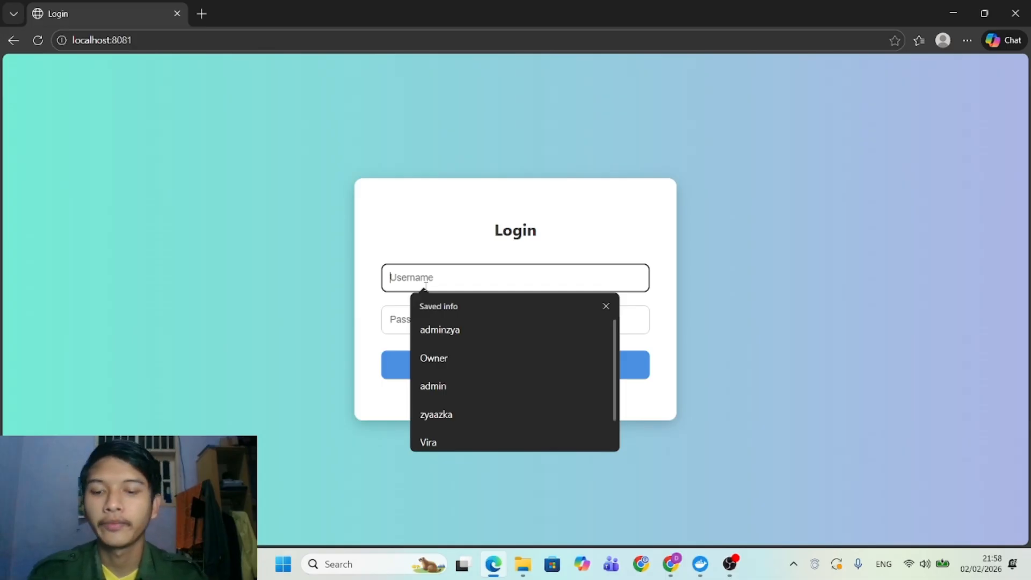
{"action": "type", "text": "V"}
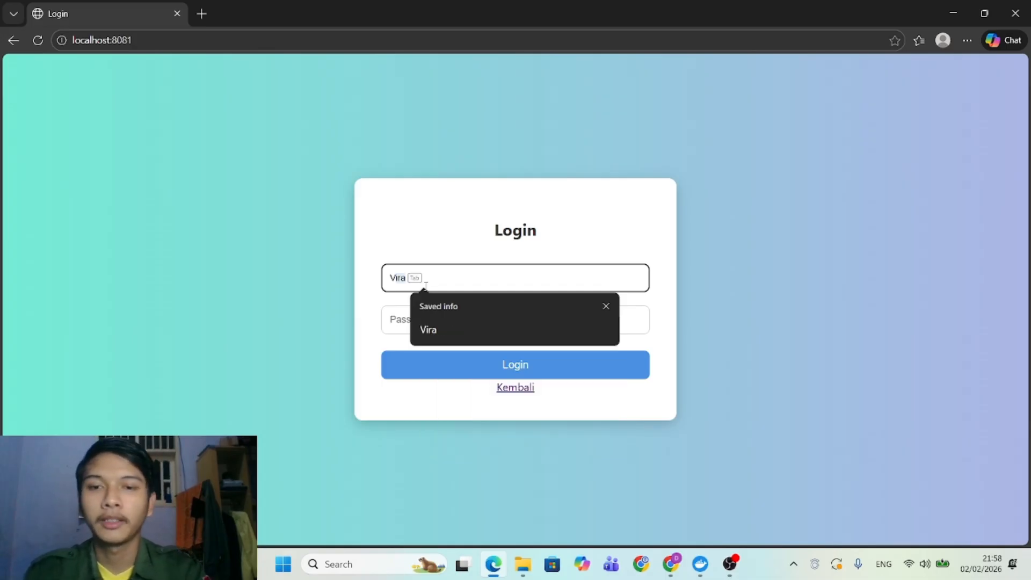
{"action": "key", "text": "Tab"}
{"action": "type", "text": "12"}
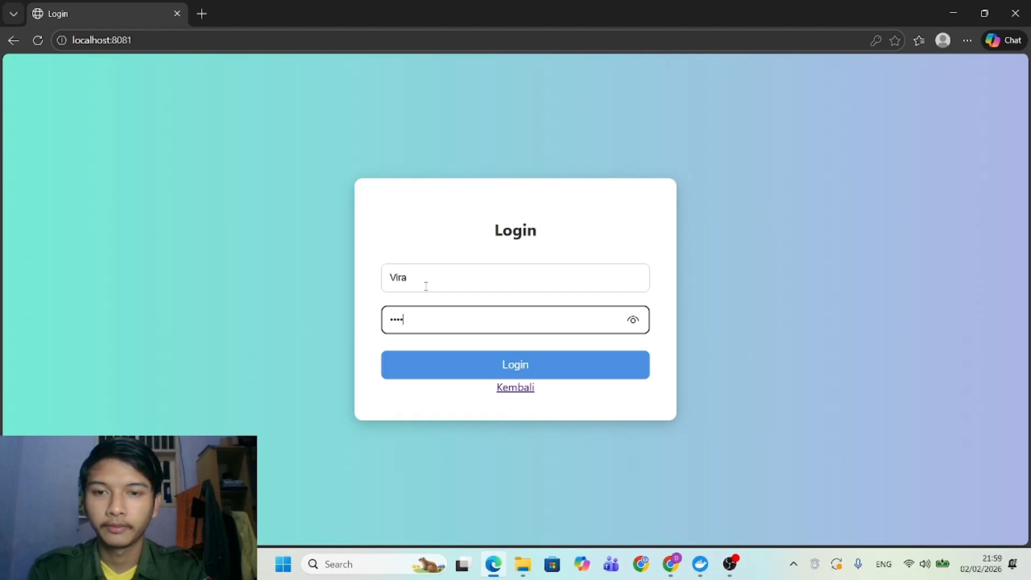
{"action": "left_click", "coordinate": [510, 370]}
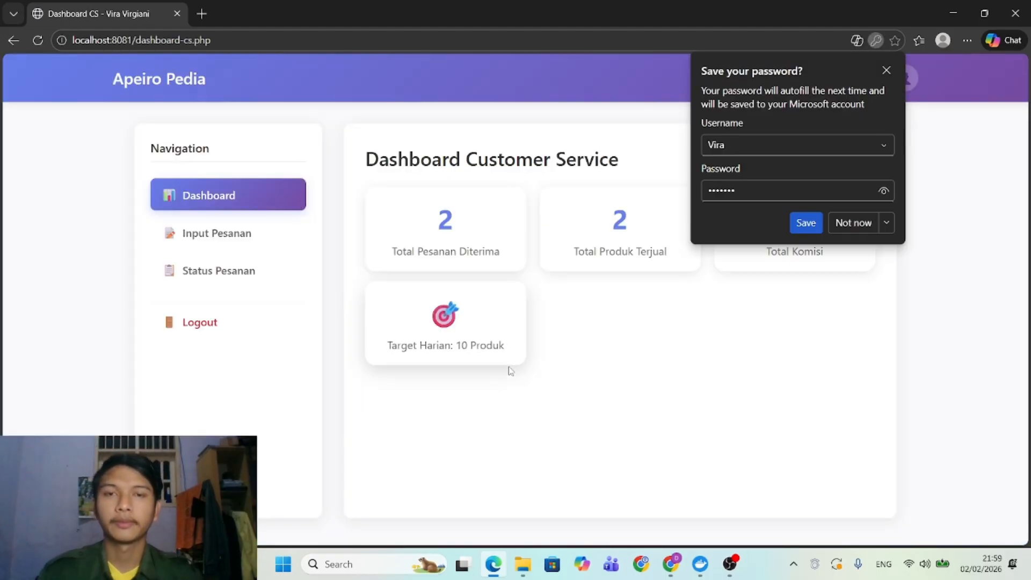
{"action": "left_click", "coordinate": [886, 76]}
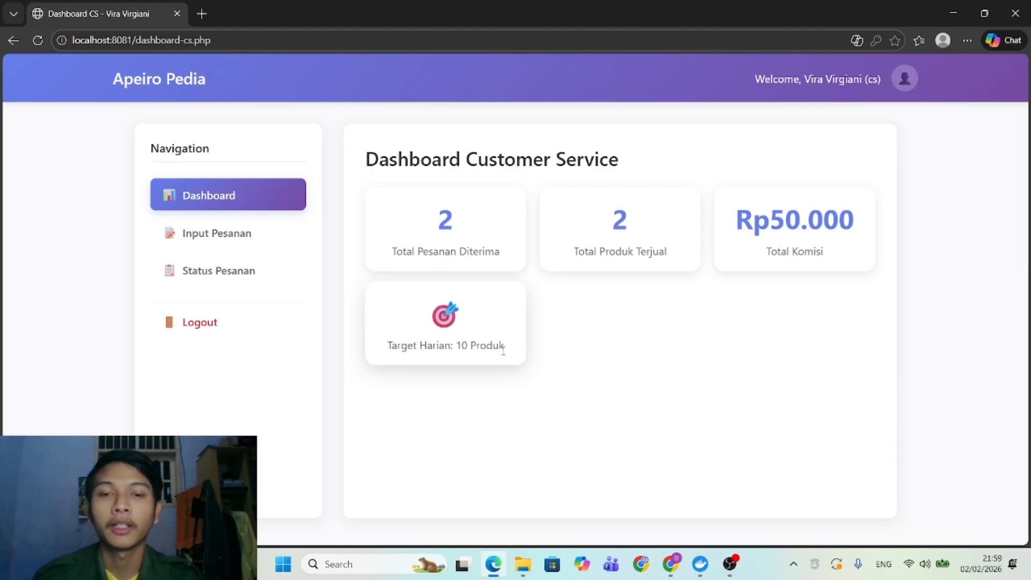
Enter a new order for 2 Parfume and acknowledge the saved-order confirmation.
{"action": "left_click", "coordinate": [215, 232]}
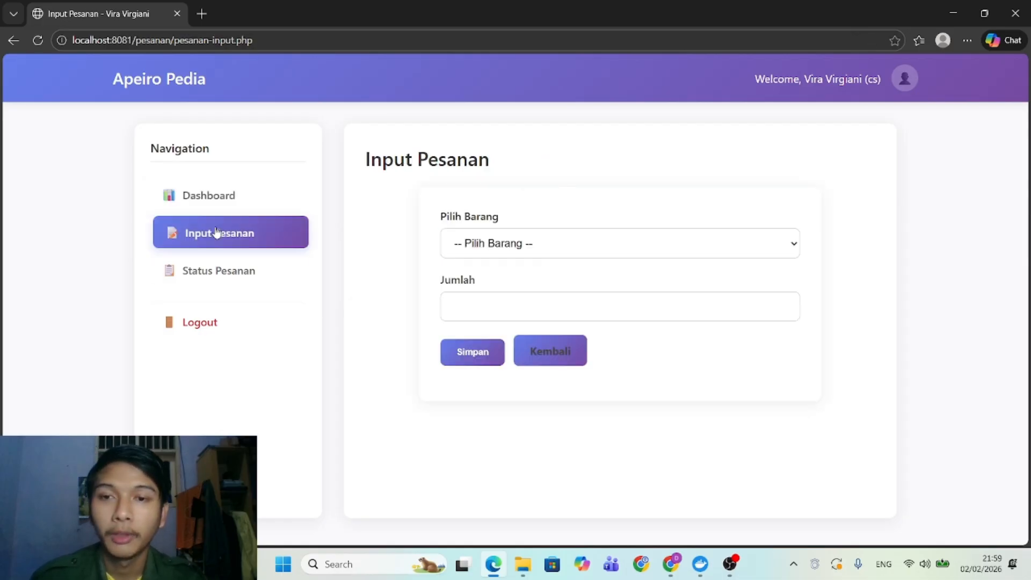
{"action": "left_click", "coordinate": [476, 245]}
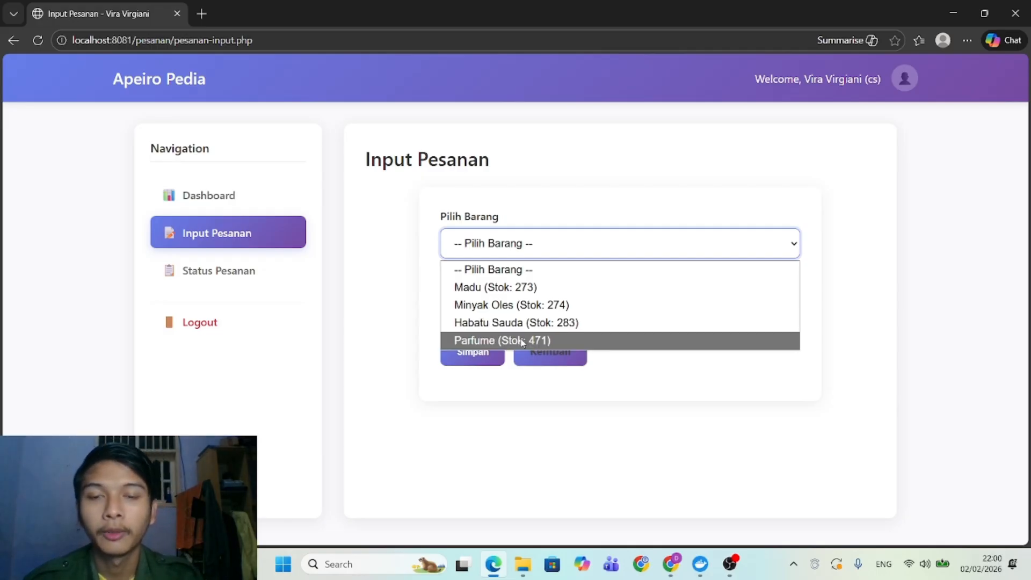
{"action": "left_click", "coordinate": [524, 341]}
{"action": "left_click", "coordinate": [474, 299]}
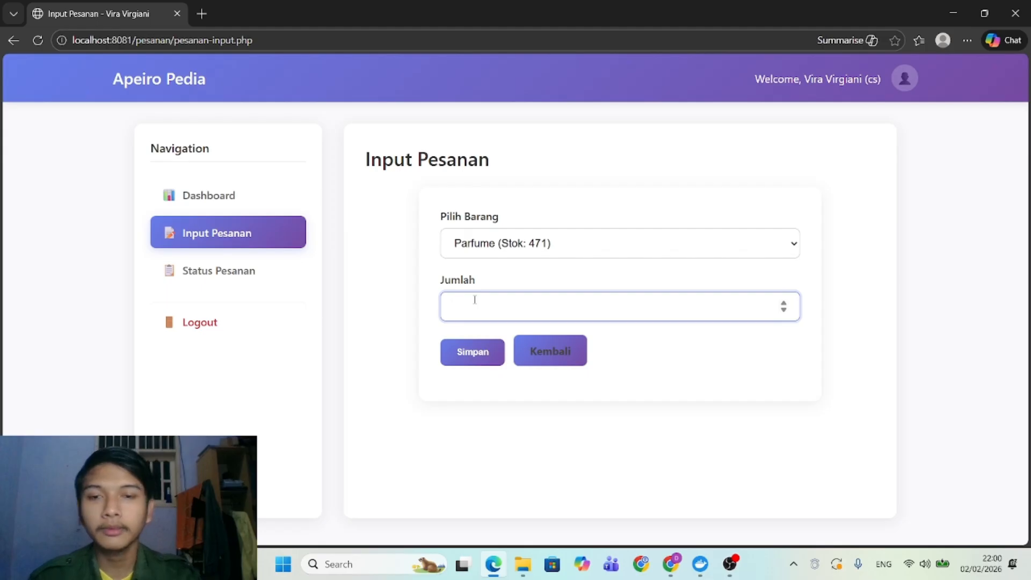
{"action": "type", "text": "2"}
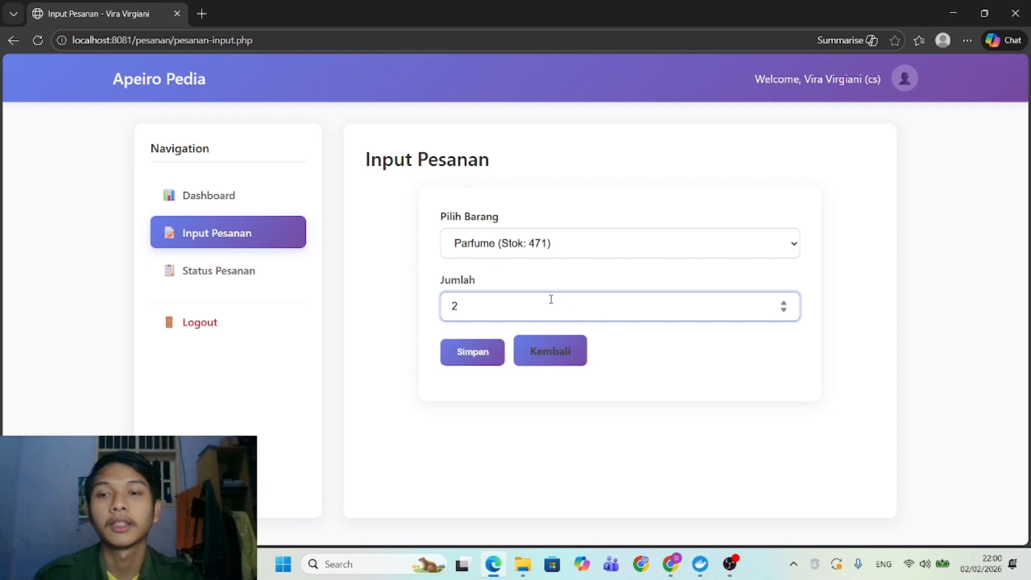
{"action": "left_click", "coordinate": [485, 349]}
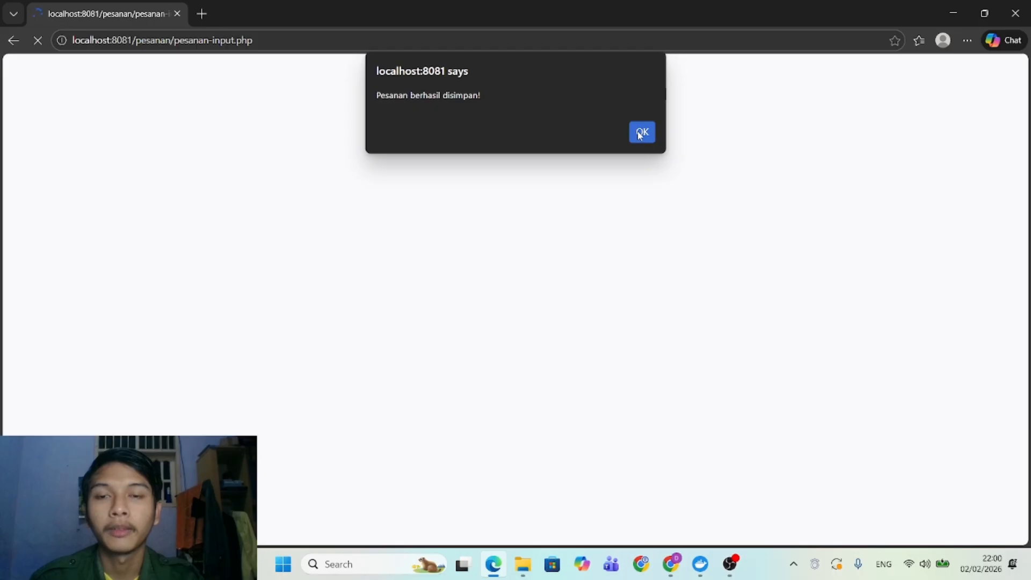
{"action": "left_click", "coordinate": [641, 133]}
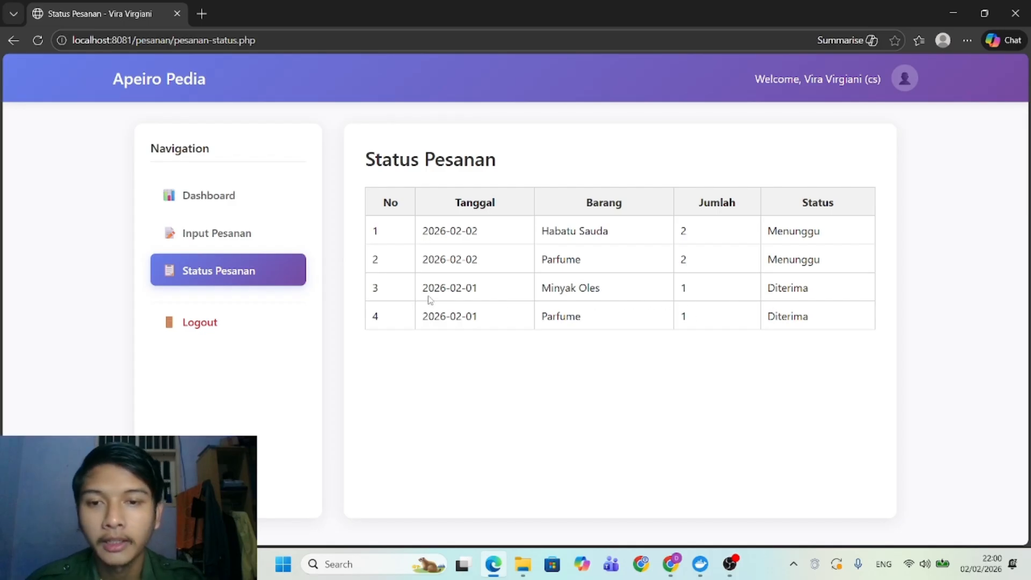
Highlight the two accepted orders and the new pending Parfume order in the status table.
{"action": "left_click_drag", "start_coordinate": [422, 287], "coordinate": [809, 317]}
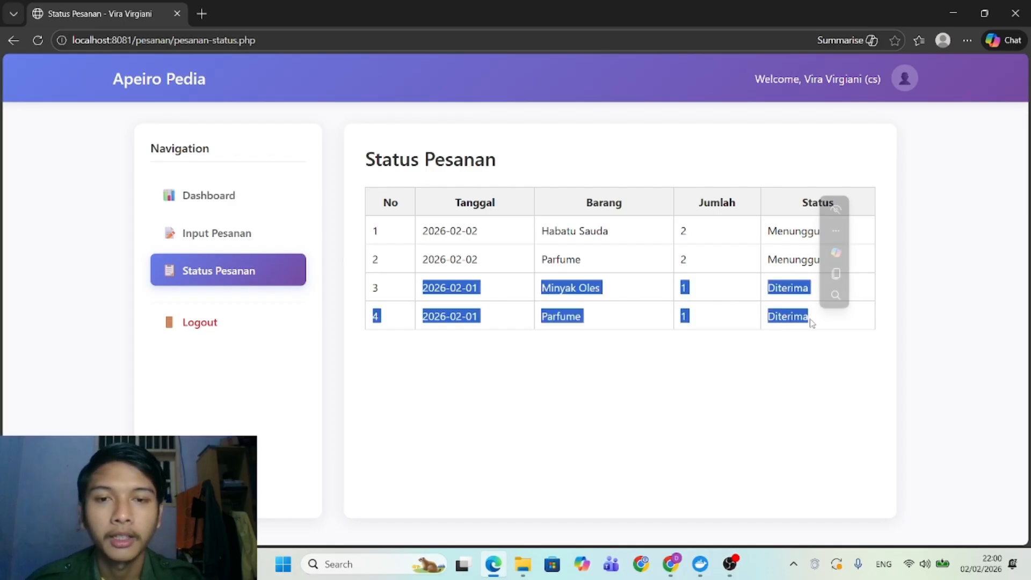
{"action": "left_click", "coordinate": [720, 251]}
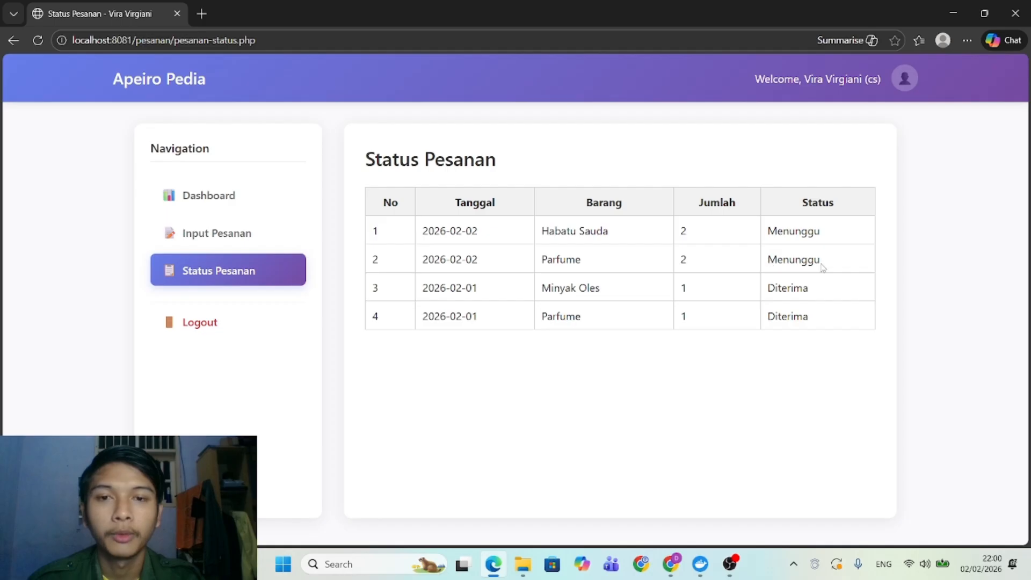
{"action": "left_click_drag", "start_coordinate": [822, 262], "coordinate": [418, 263]}
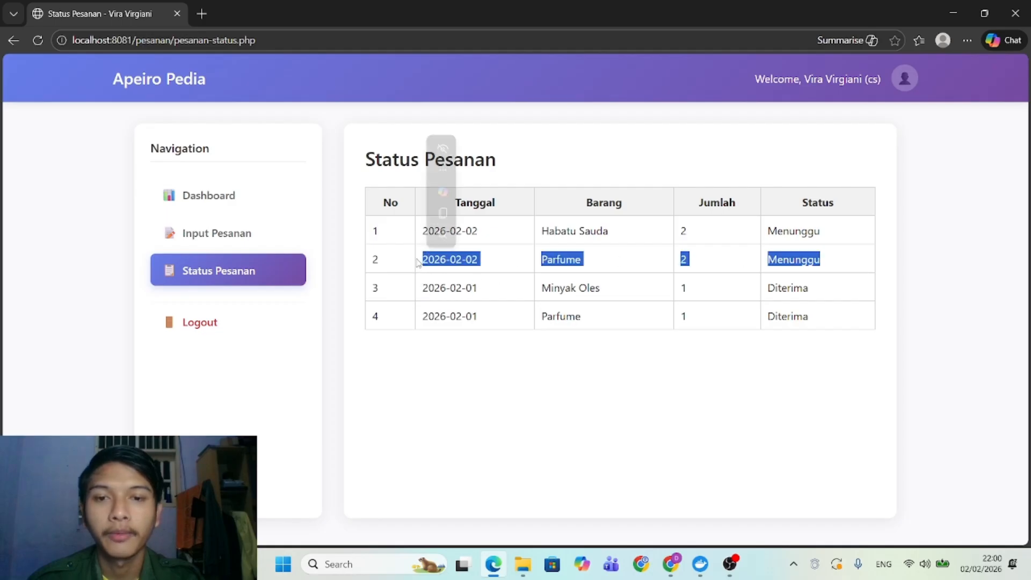
{"action": "left_click", "coordinate": [711, 268]}
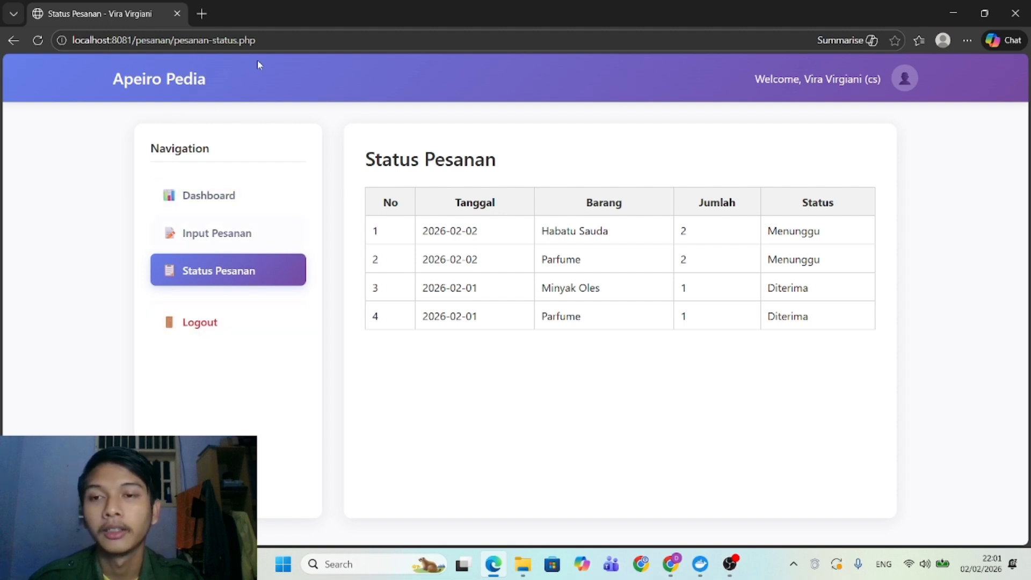
Log out of customer service and sign in with the admin username and password.
{"action": "left_click", "coordinate": [232, 196]}
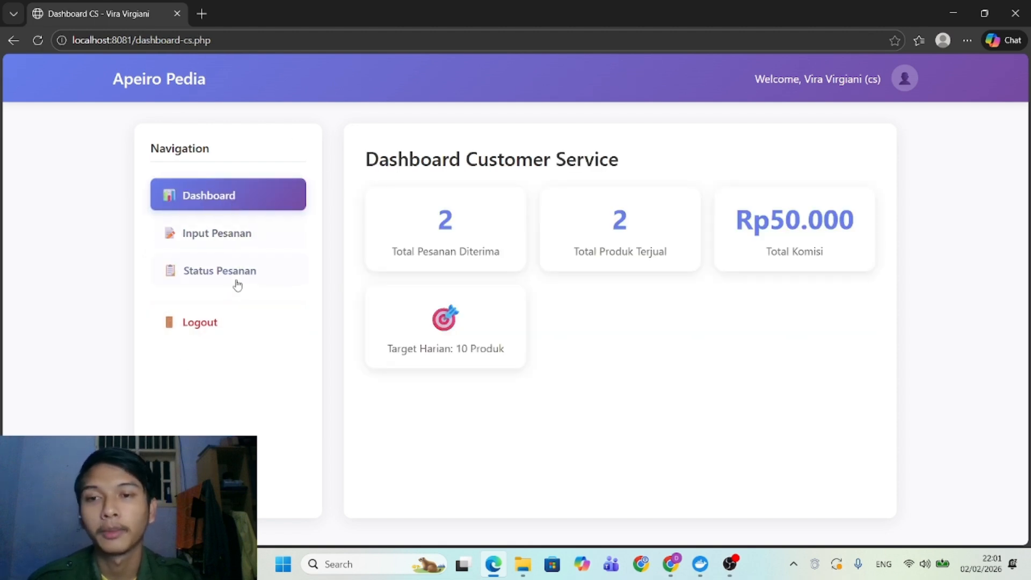
{"action": "left_click", "coordinate": [207, 320]}
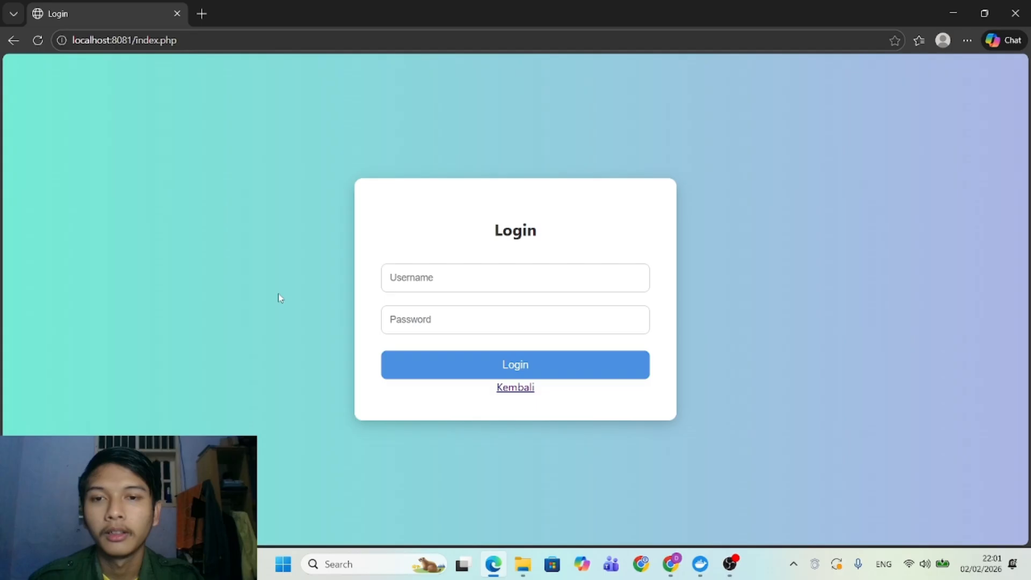
{"action": "left_click", "coordinate": [433, 286]}
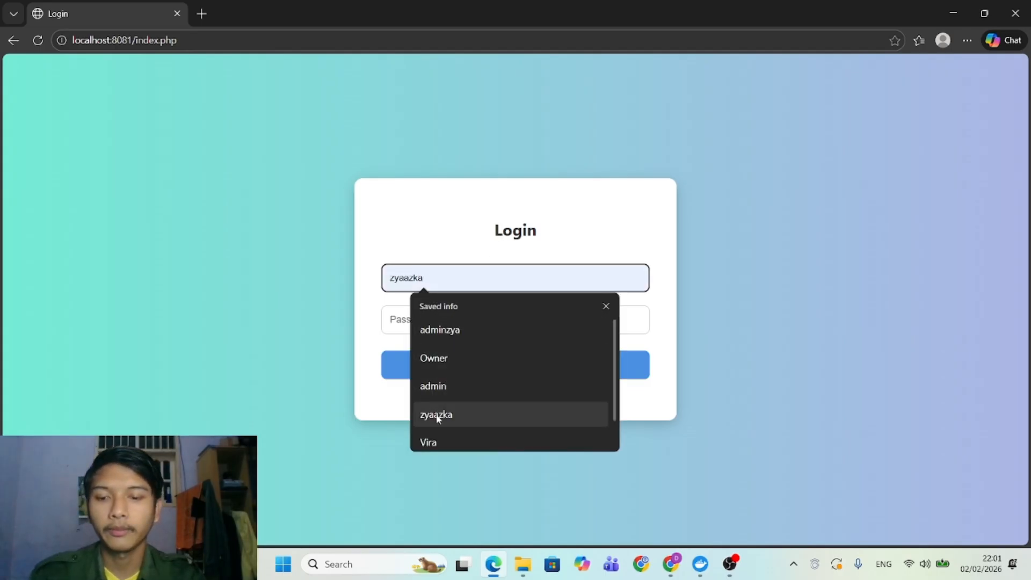
{"action": "type", "text": "a"}
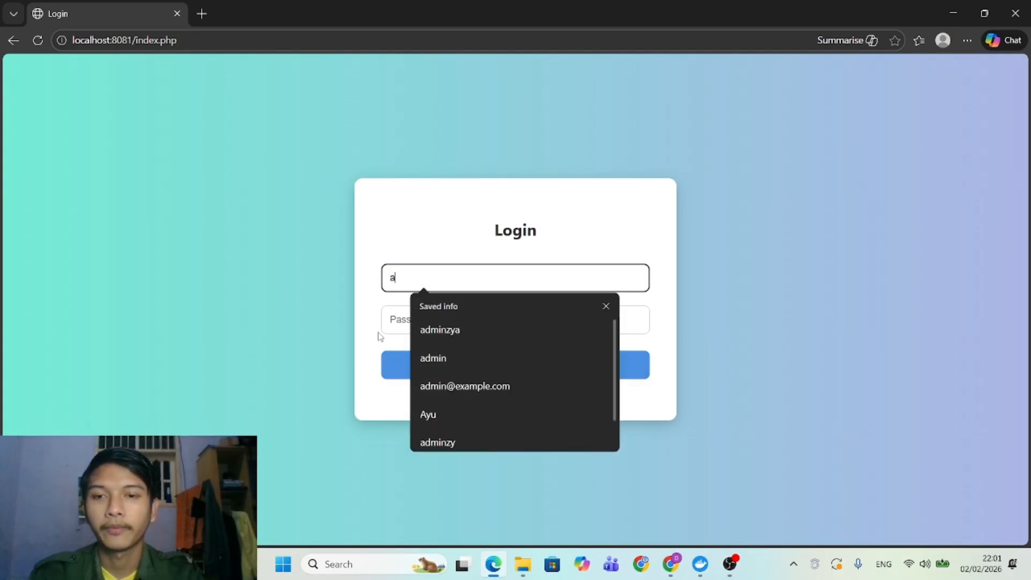
{"action": "key", "text": "BackSpace"}
{"action": "type", "text": "Mawar"}
{"action": "key", "text": "Tab"}
{"action": "key", "text": "Return"}
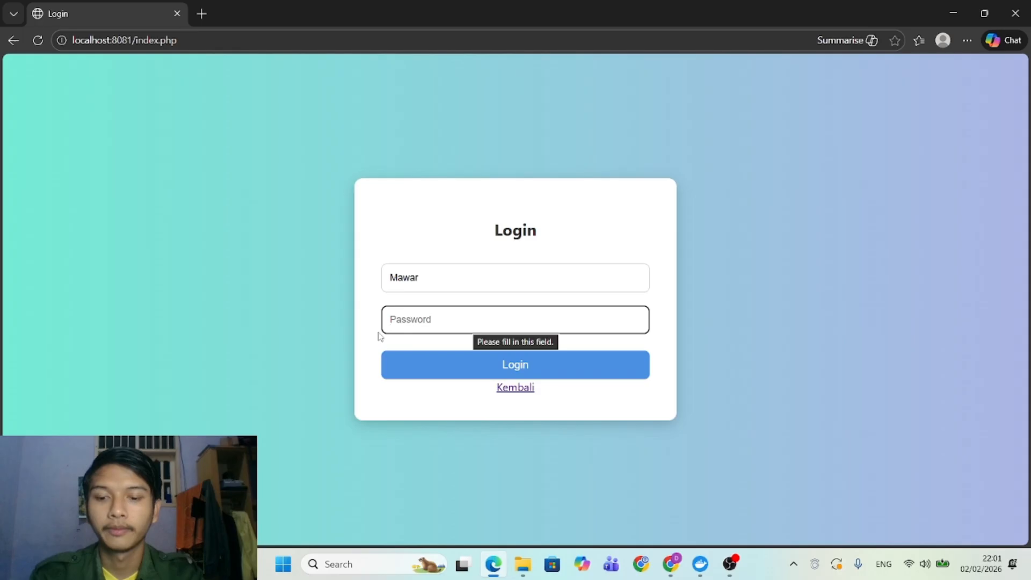
{"action": "type", "text": "123456"}
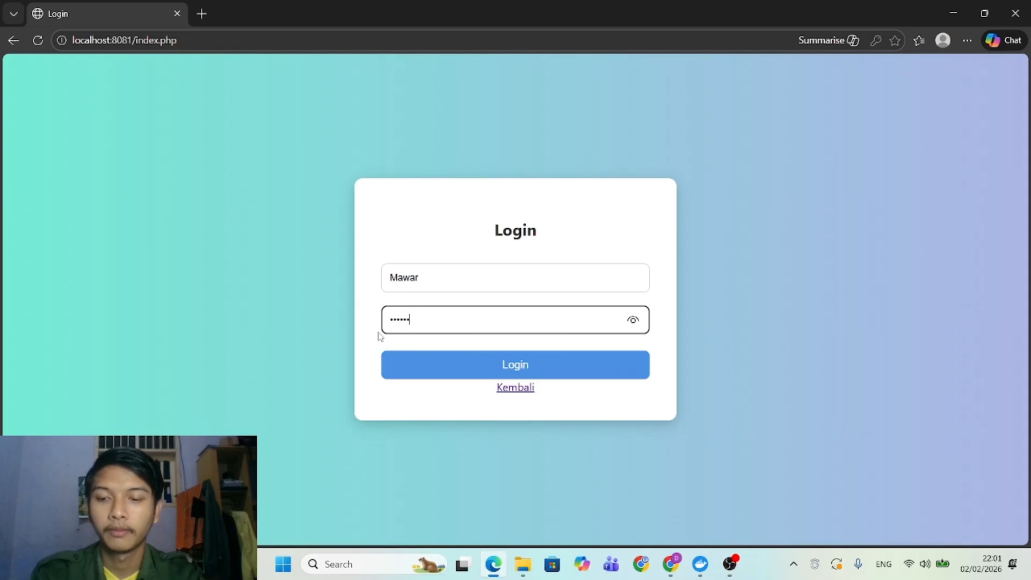
{"action": "type", "text": "78"}
{"action": "key", "text": "Return"}
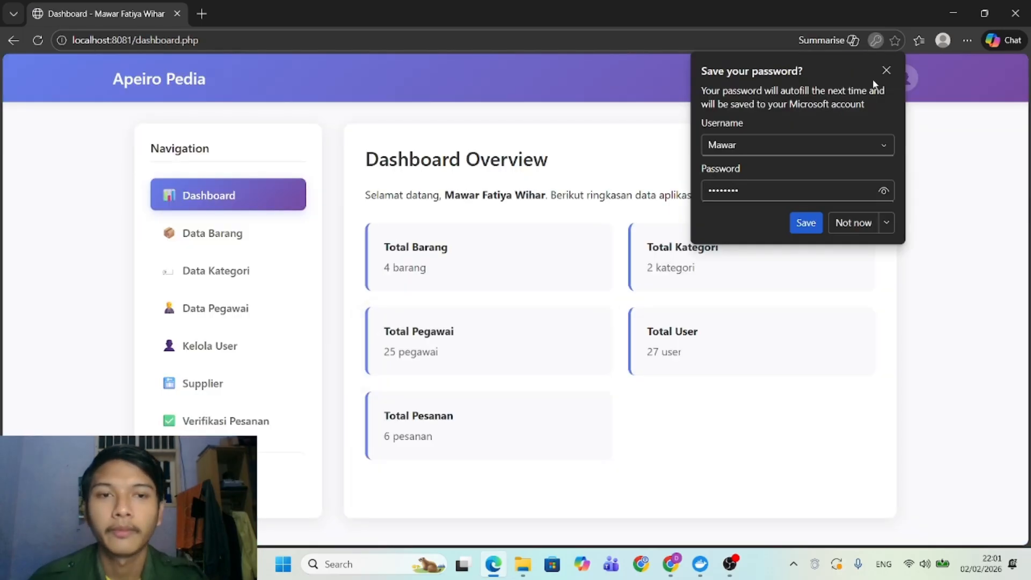
Dismiss the browser's save-password popup over the admin Dashboard Overview.
{"action": "left_click", "coordinate": [886, 70]}
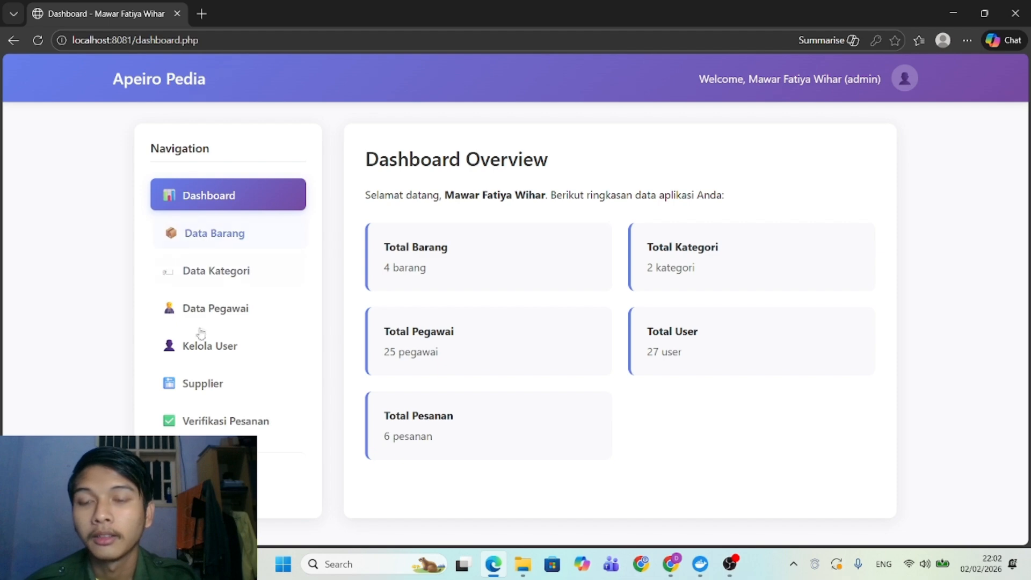
Accept the pending 2026-02-02 Parfume order of 2 on the Verifikasi Pesanan page.
{"action": "left_click", "coordinate": [208, 422]}
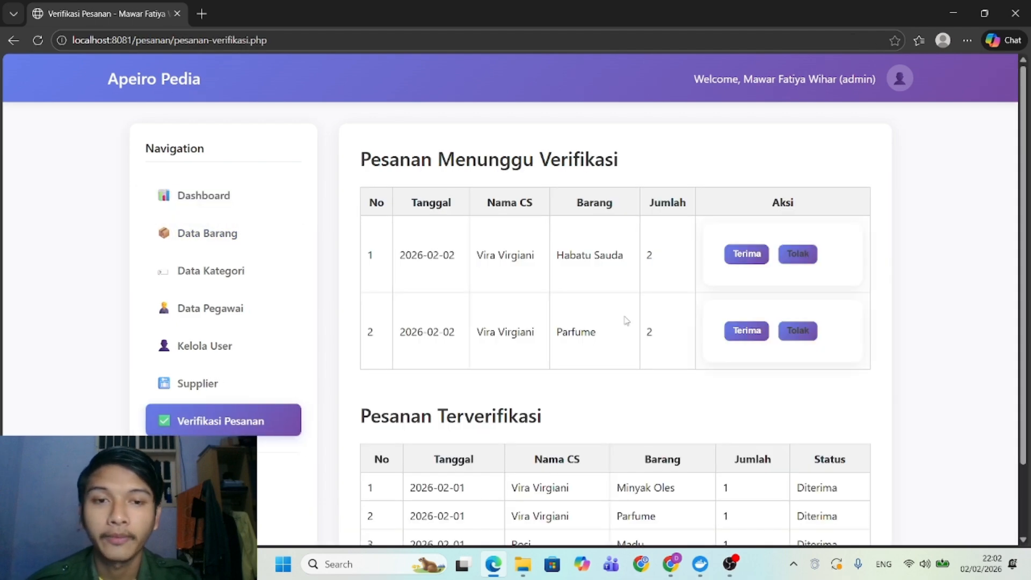
{"action": "scroll", "coordinate": [528, 290], "scroll_direction": "down", "scroll_amount": 2}
{"action": "scroll", "coordinate": [530, 290], "scroll_direction": "up", "scroll_amount": 2}
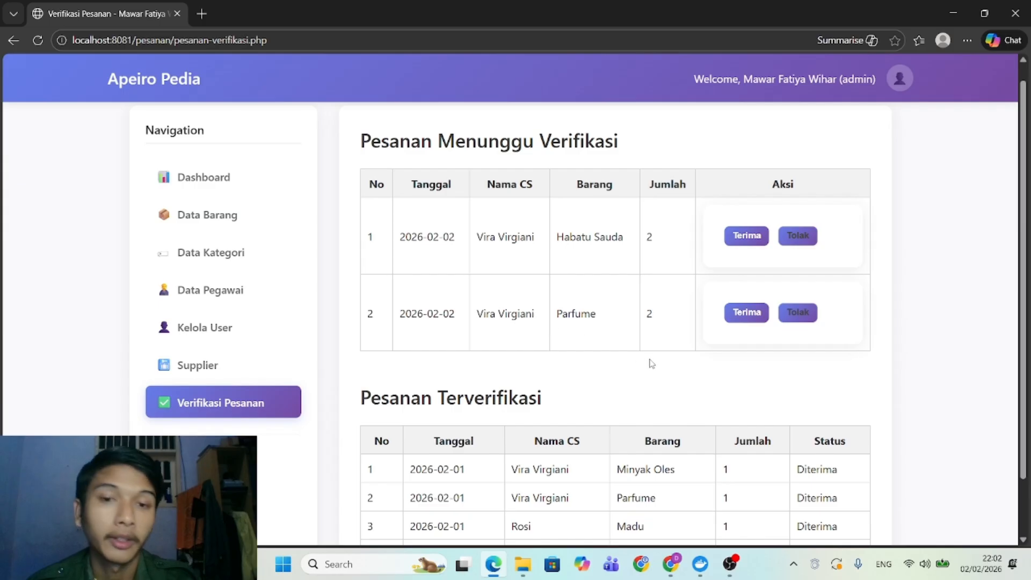
{"action": "left_click", "coordinate": [748, 312]}
{"action": "scroll", "coordinate": [697, 377], "scroll_direction": "down", "scroll_amount": 1}
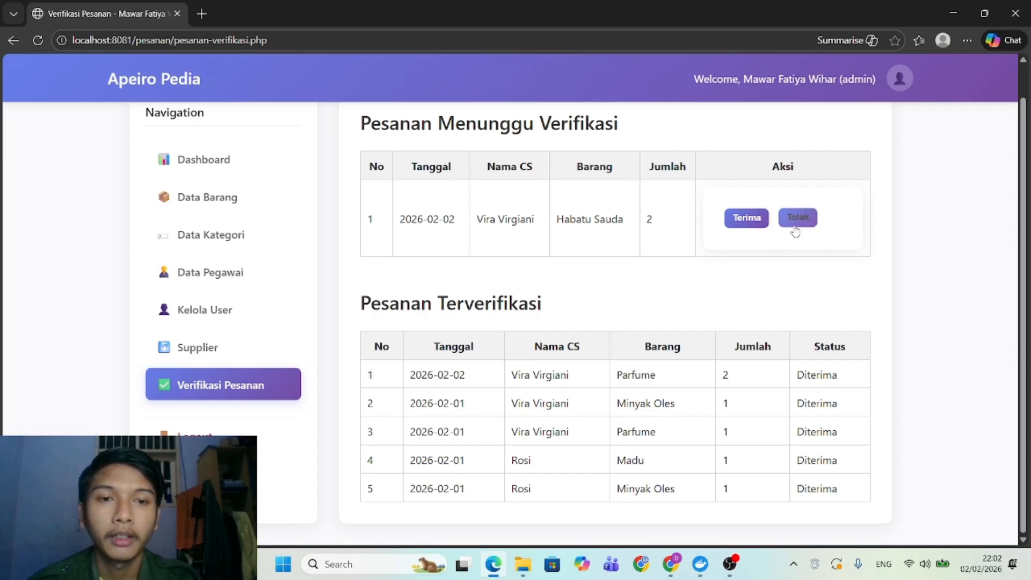
Reject the Habatu Sauda order of 2 awaiting verification, marking it Ditolak.
{"action": "left_click", "coordinate": [795, 226]}
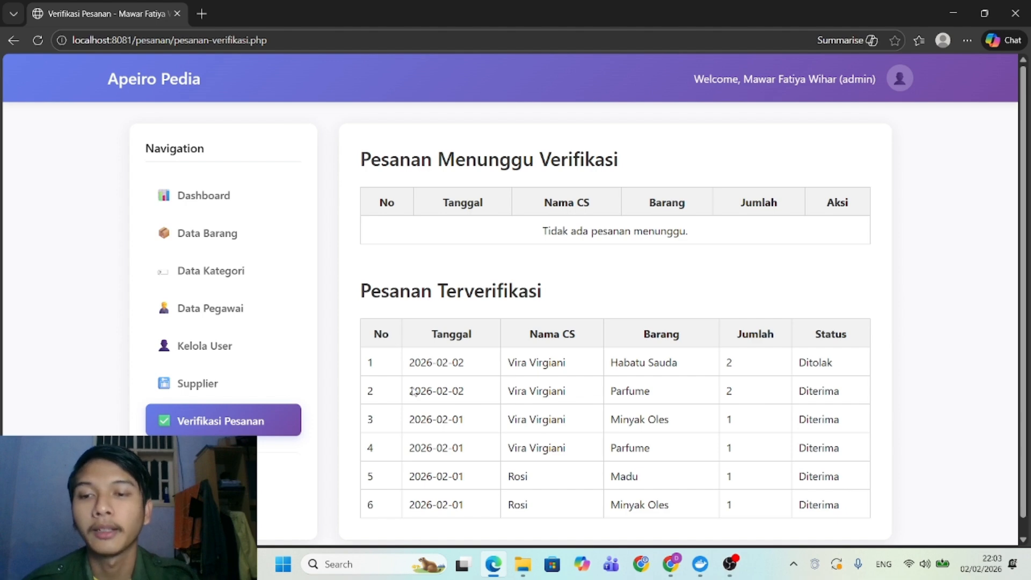
Open Data Barang and review Madu, Minyak Oles, Habatu Sauda and Parfume (stock 273, 274, 285, 469).
{"action": "left_click", "coordinate": [220, 246]}
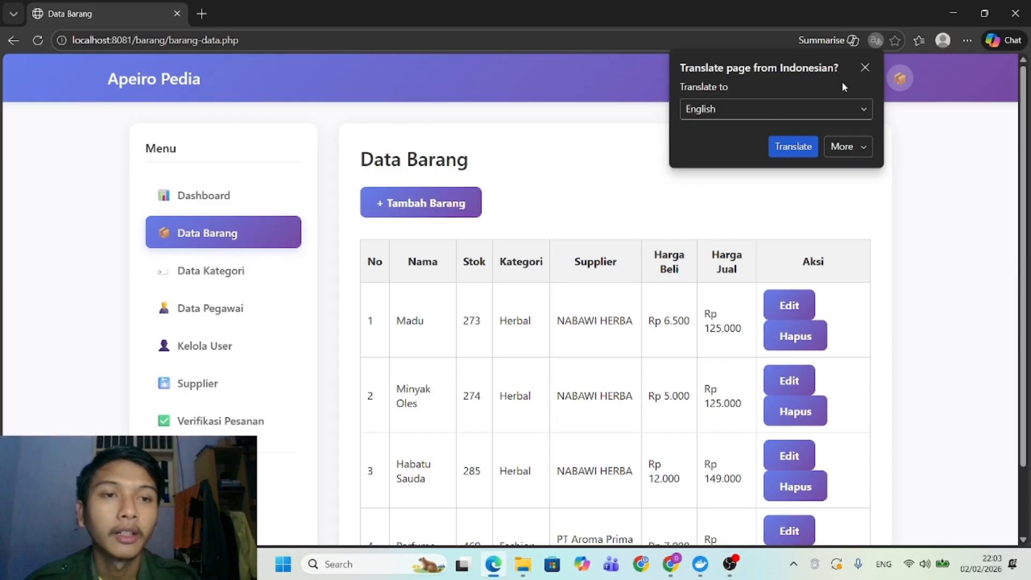
{"action": "left_click", "coordinate": [864, 68]}
{"action": "scroll", "coordinate": [586, 417], "scroll_direction": "down", "scroll_amount": 2}
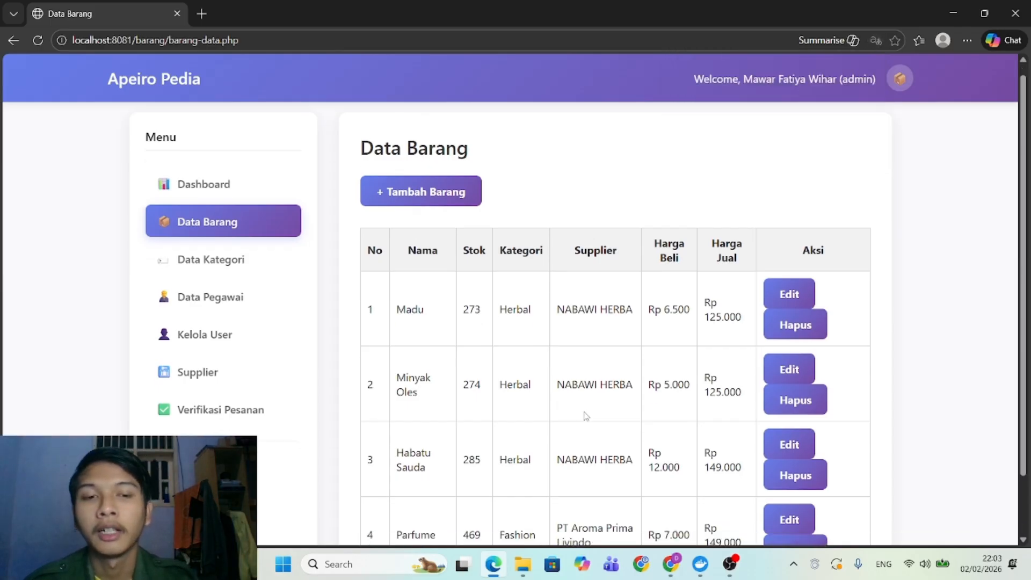
{"action": "scroll", "coordinate": [585, 416], "scroll_direction": "up", "scroll_amount": 2}
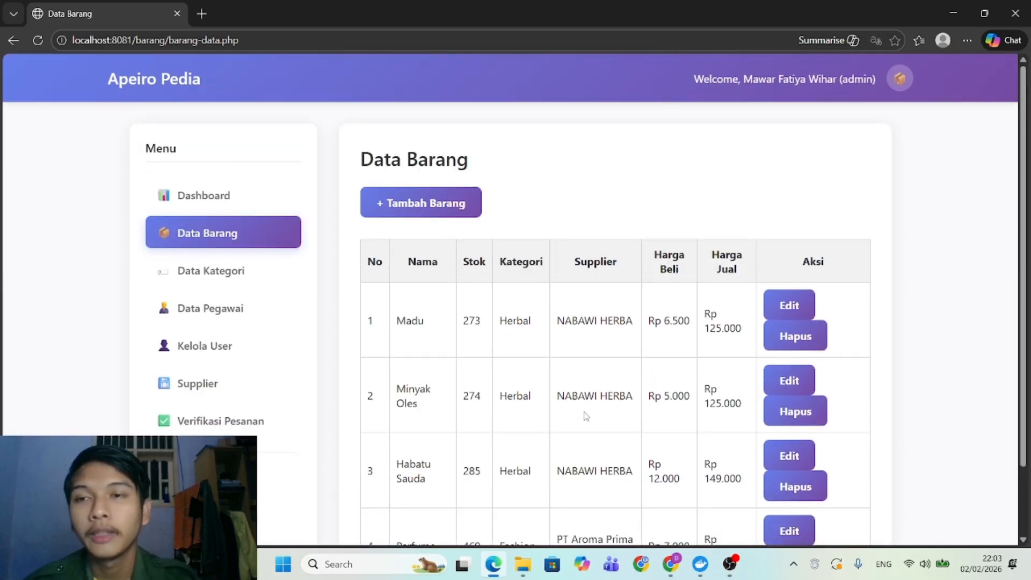
{"action": "scroll", "coordinate": [565, 386], "scroll_direction": "down", "scroll_amount": 2}
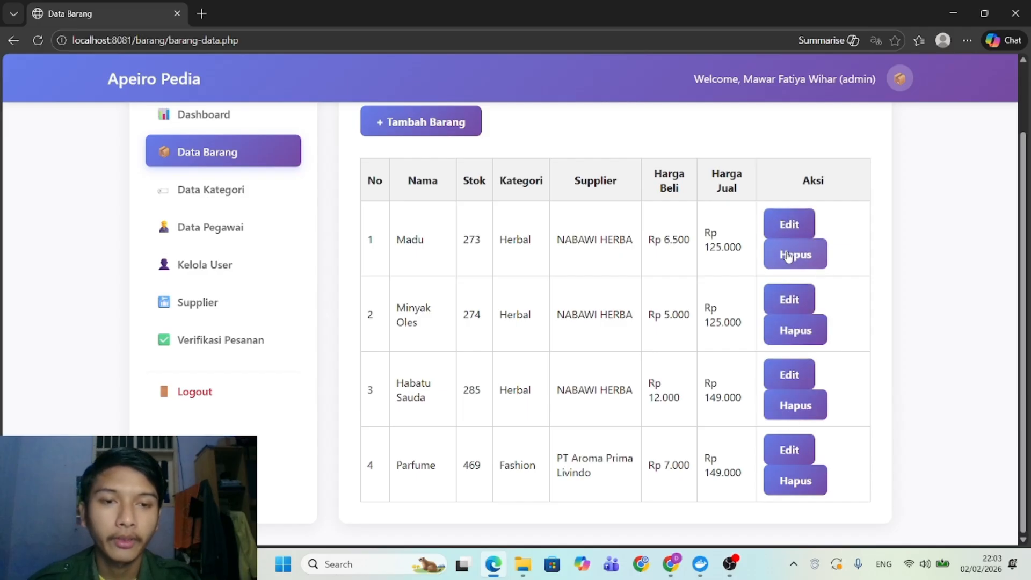
{"action": "left_click", "coordinate": [772, 217]}
{"action": "scroll", "coordinate": [583, 231], "scroll_direction": "down", "scroll_amount": 3}
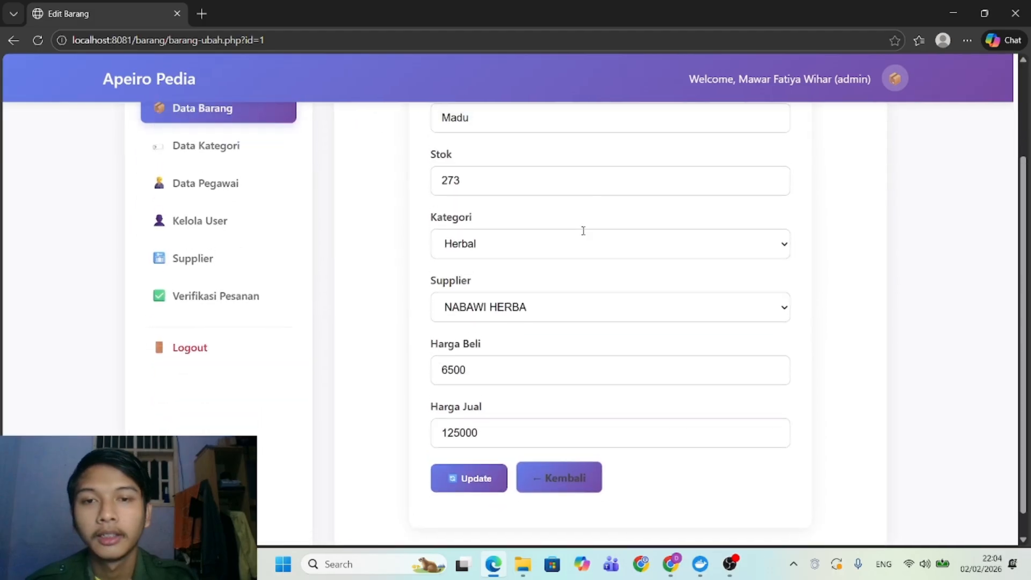
{"action": "scroll", "coordinate": [583, 231], "scroll_direction": "up", "scroll_amount": 3}
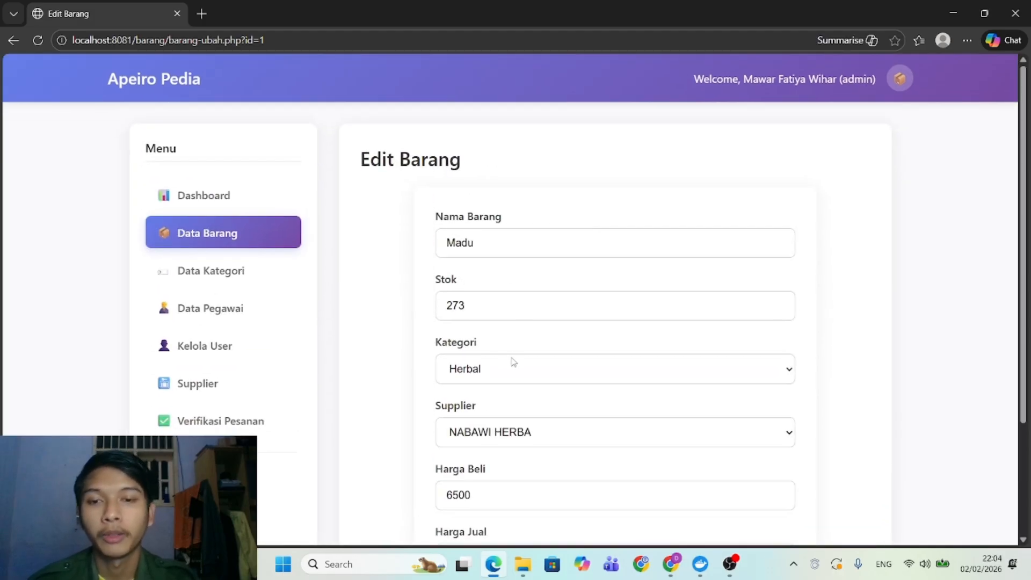
{"action": "scroll", "coordinate": [511, 360], "scroll_direction": "down", "scroll_amount": 2}
{"action": "left_click", "coordinate": [523, 270]}
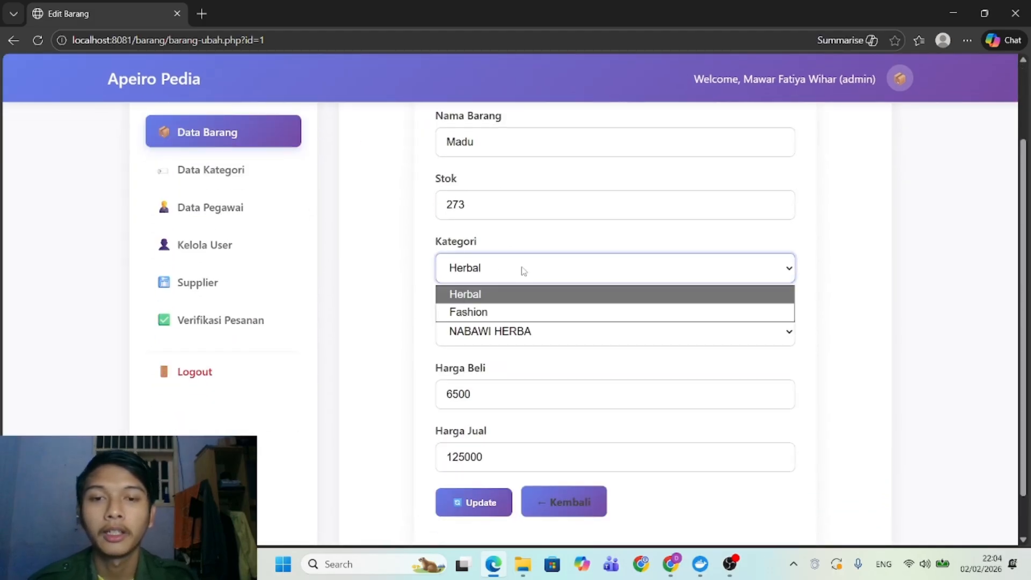
{"action": "left_click", "coordinate": [484, 293]}
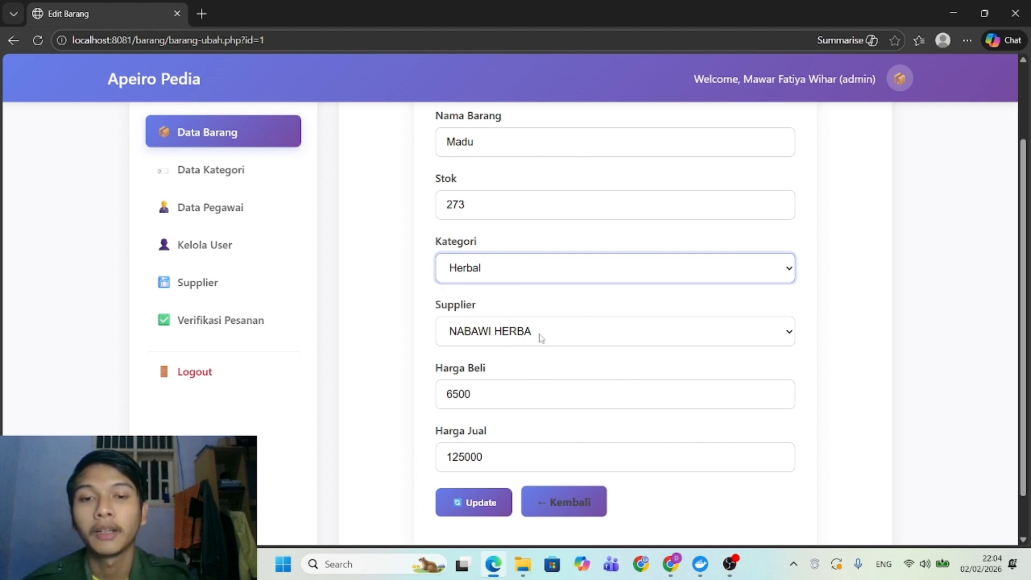
{"action": "scroll", "coordinate": [558, 337], "scroll_direction": "up", "scroll_amount": 1}
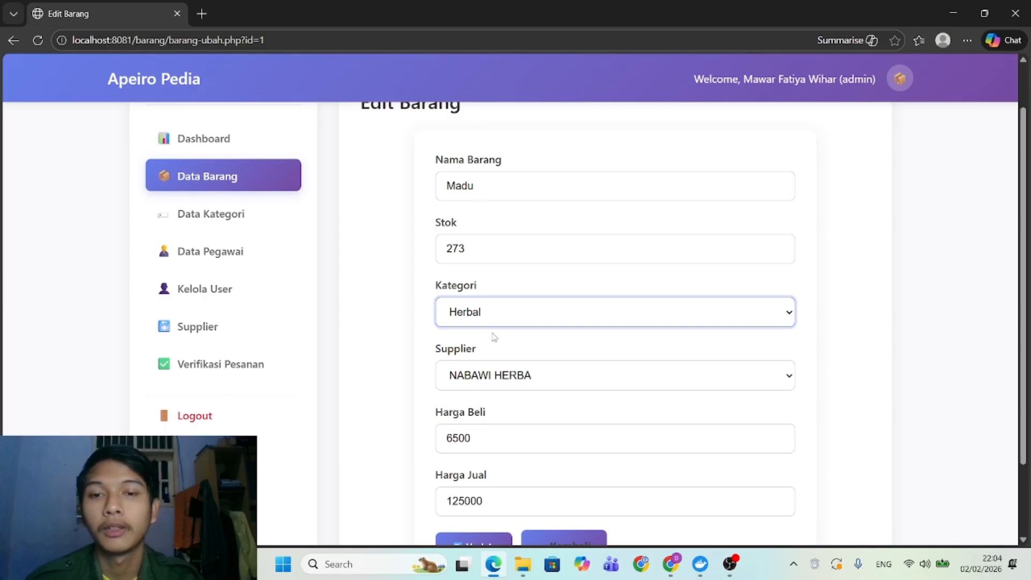
{"action": "left_click", "coordinate": [499, 375]}
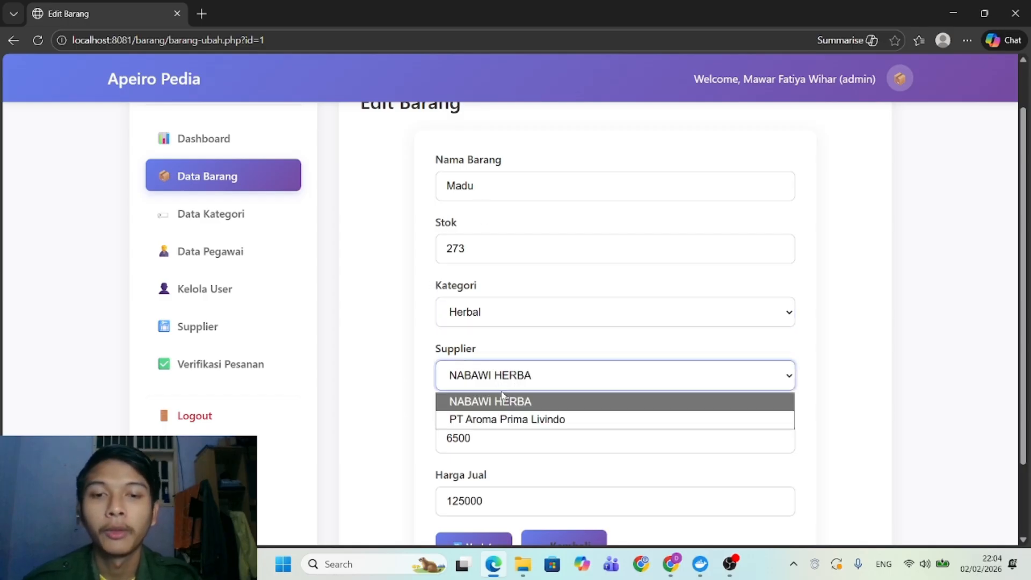
{"action": "left_click", "coordinate": [514, 357]}
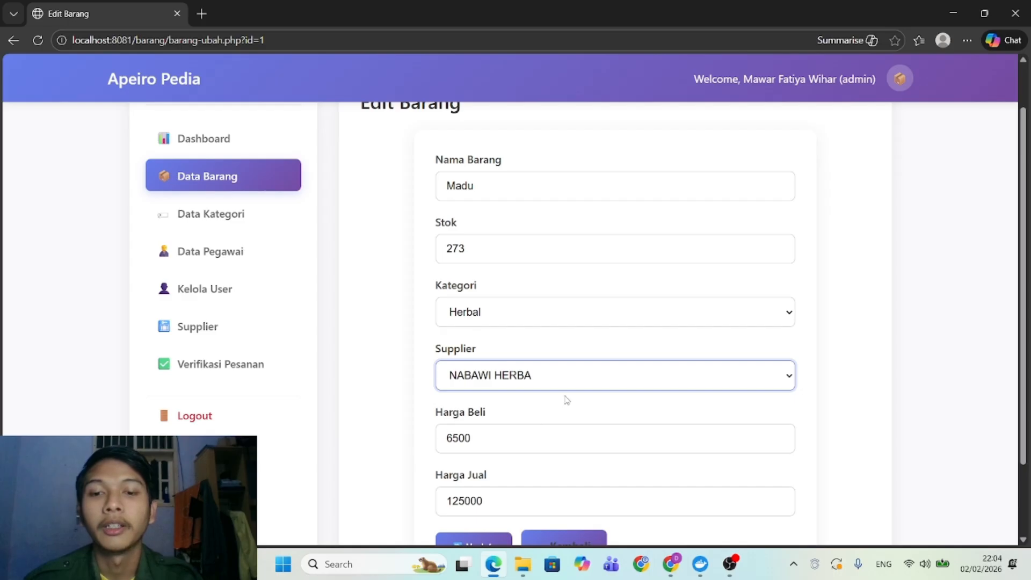
{"action": "scroll", "coordinate": [566, 400], "scroll_direction": "down", "scroll_amount": 2}
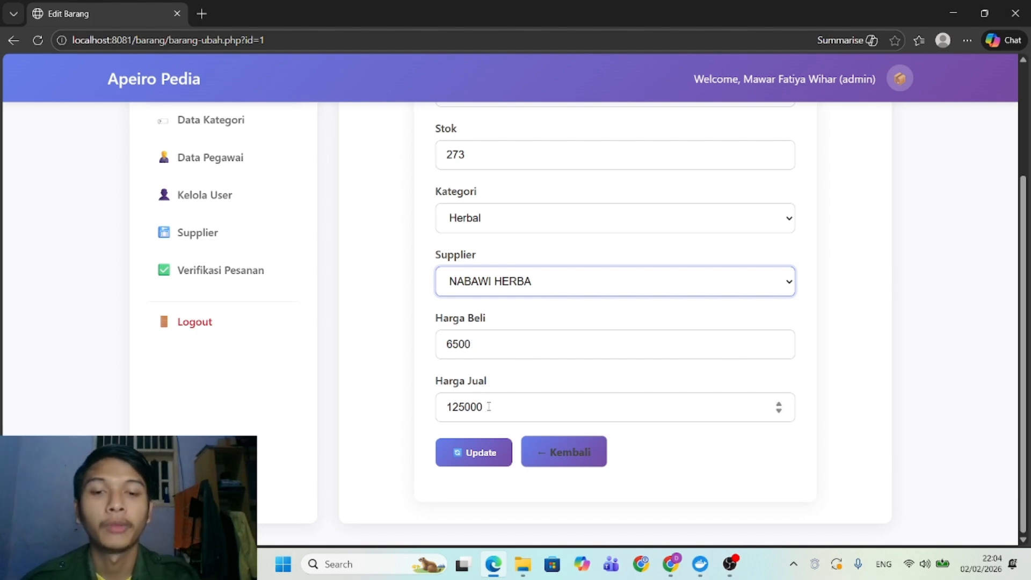
{"action": "left_click", "coordinate": [481, 453]}
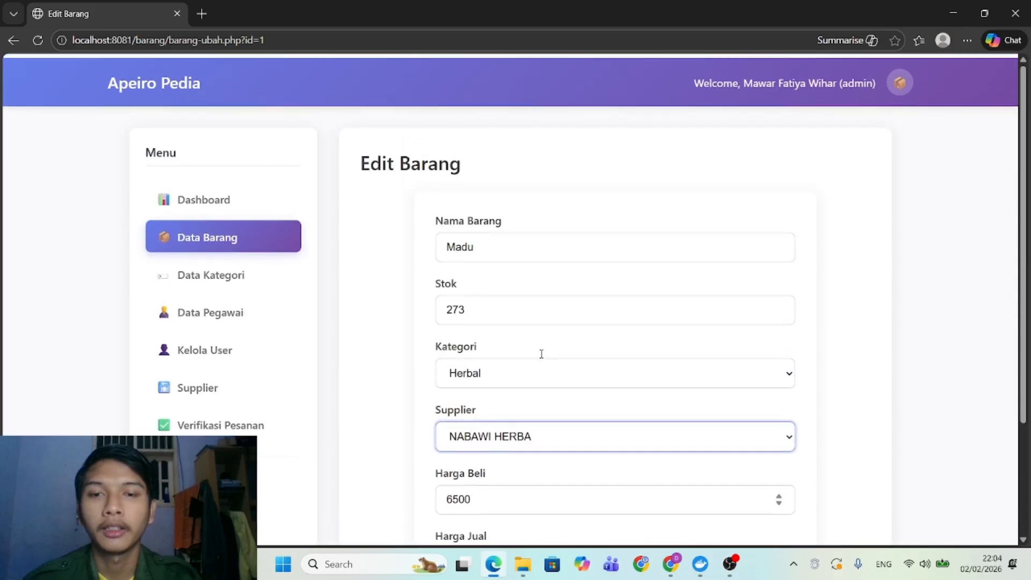
{"action": "scroll", "coordinate": [541, 354], "scroll_direction": "up", "scroll_amount": 3}
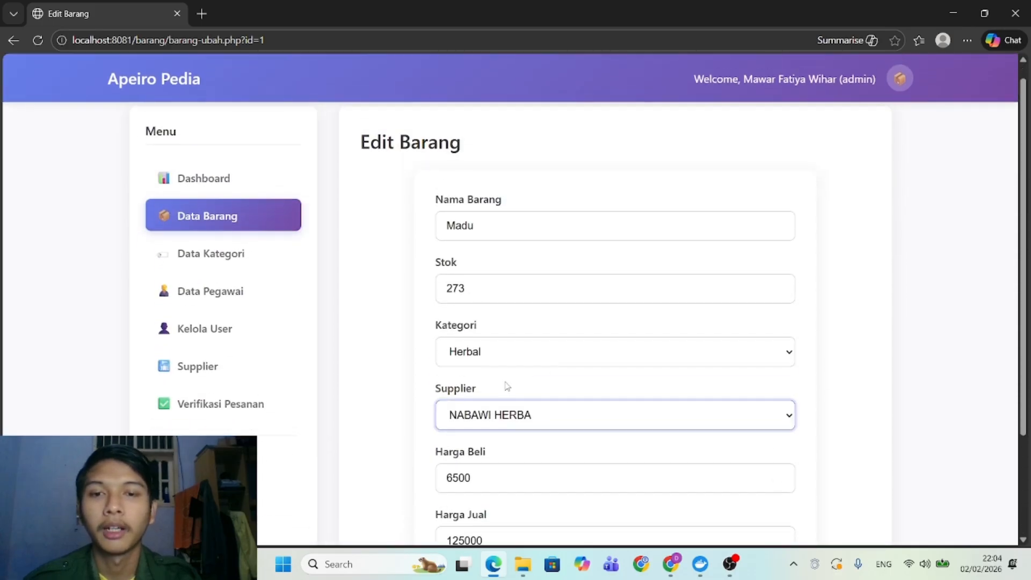
{"action": "scroll", "coordinate": [507, 385], "scroll_direction": "down", "scroll_amount": 3}
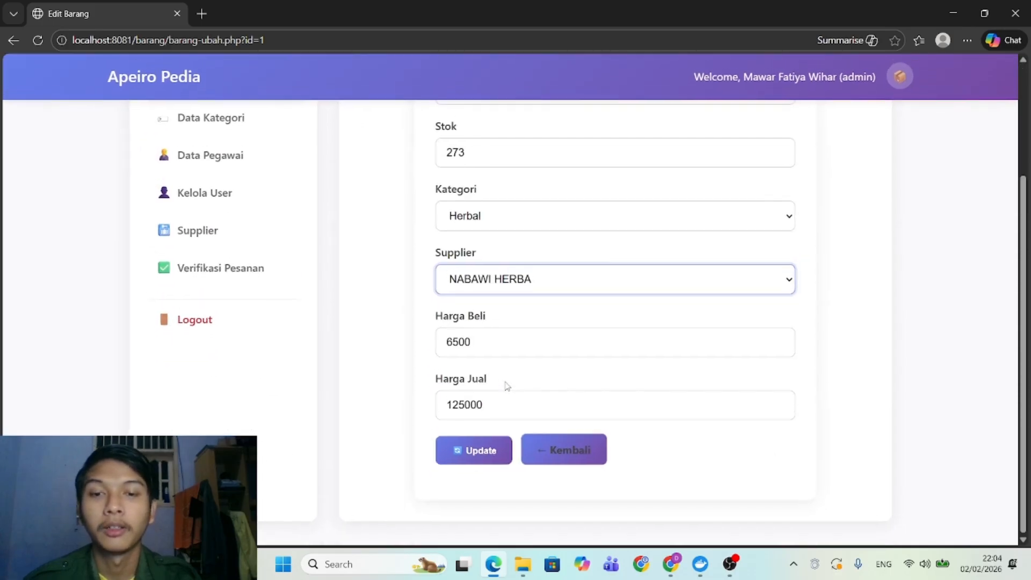
{"action": "left_click", "coordinate": [545, 455]}
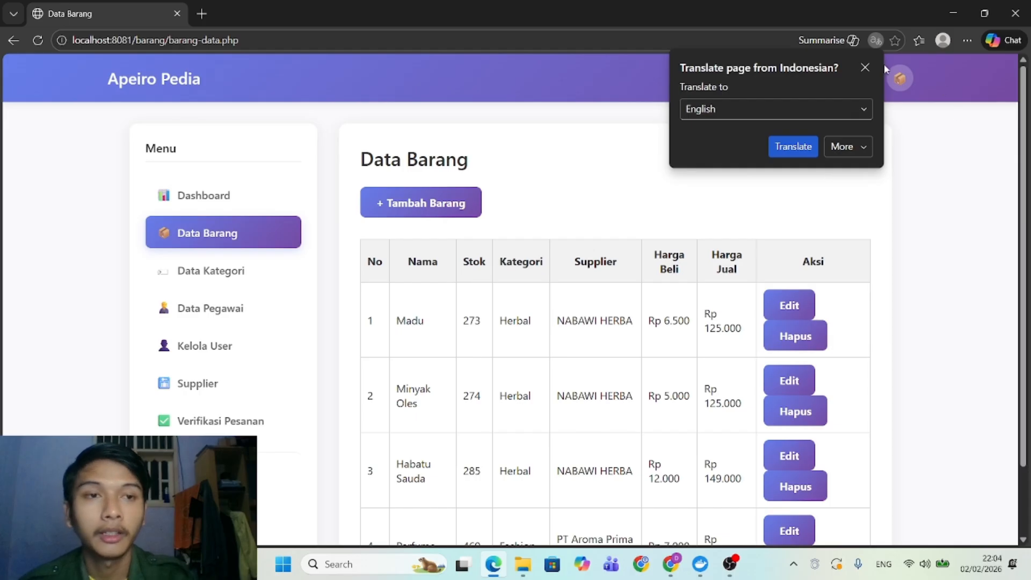
{"action": "left_click", "coordinate": [865, 67]}
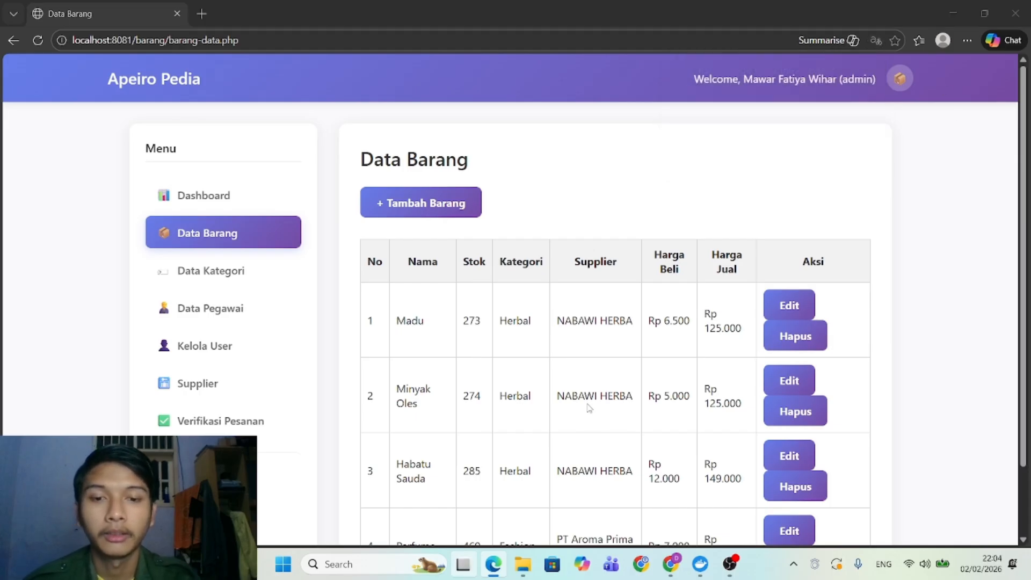
{"action": "key", "text": "super+Tab"}
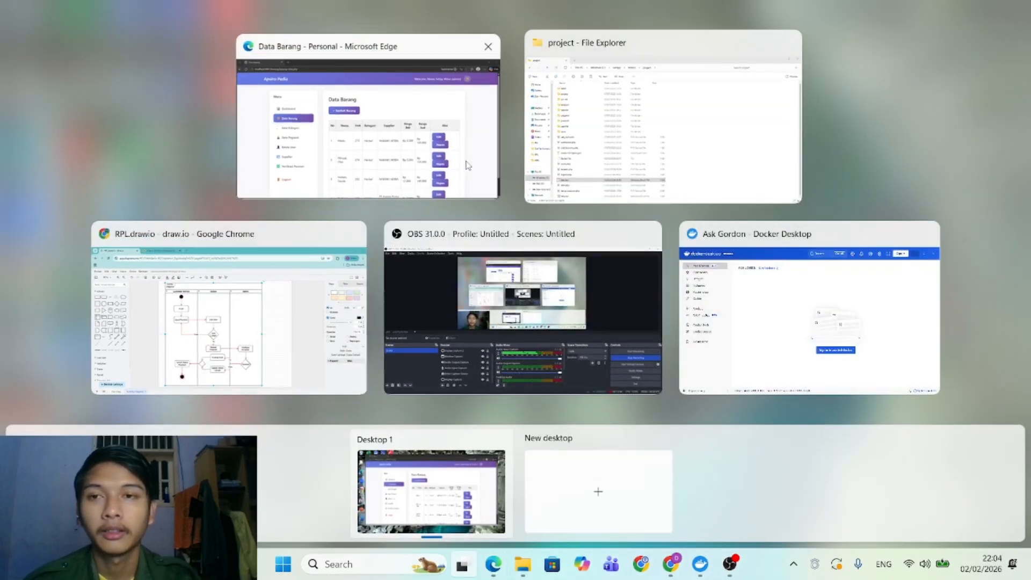
{"action": "left_click", "coordinate": [468, 166]}
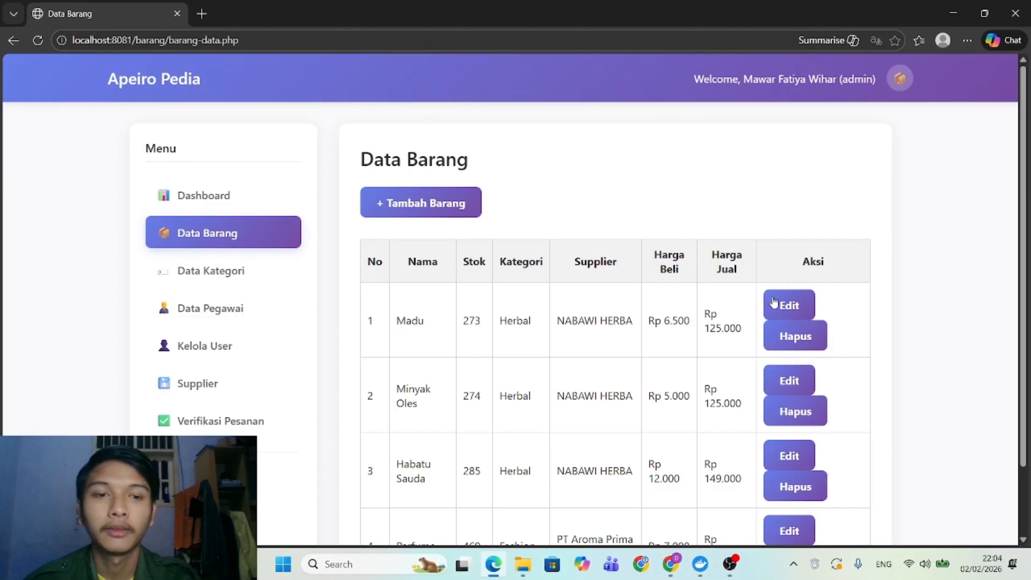
{"action": "scroll", "coordinate": [634, 381], "scroll_direction": "down", "scroll_amount": 2}
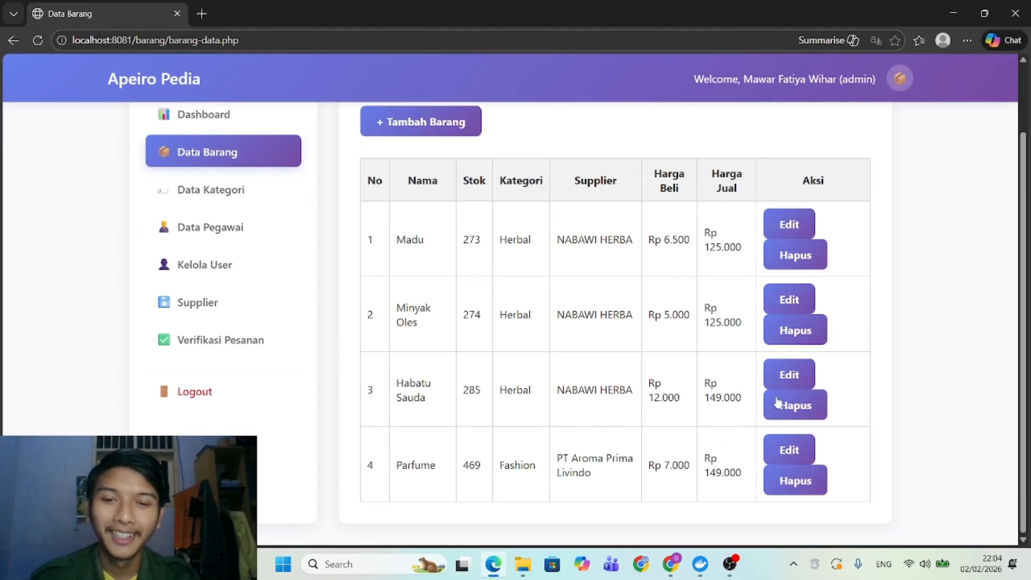
Change Madu's Harga Beli from 6500 to 6000 and update the product.
{"action": "left_click", "coordinate": [784, 240]}
{"action": "scroll", "coordinate": [575, 345], "scroll_direction": "down", "scroll_amount": 3}
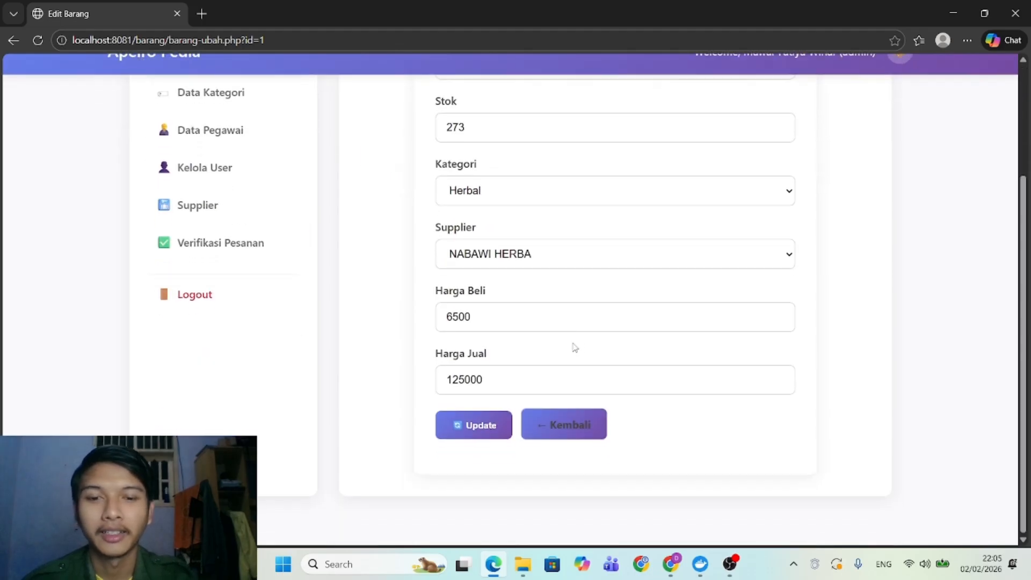
{"action": "scroll", "coordinate": [575, 348], "scroll_direction": "up", "scroll_amount": 1}
{"action": "left_click", "coordinate": [460, 344]}
{"action": "key", "text": "BackSpace"}
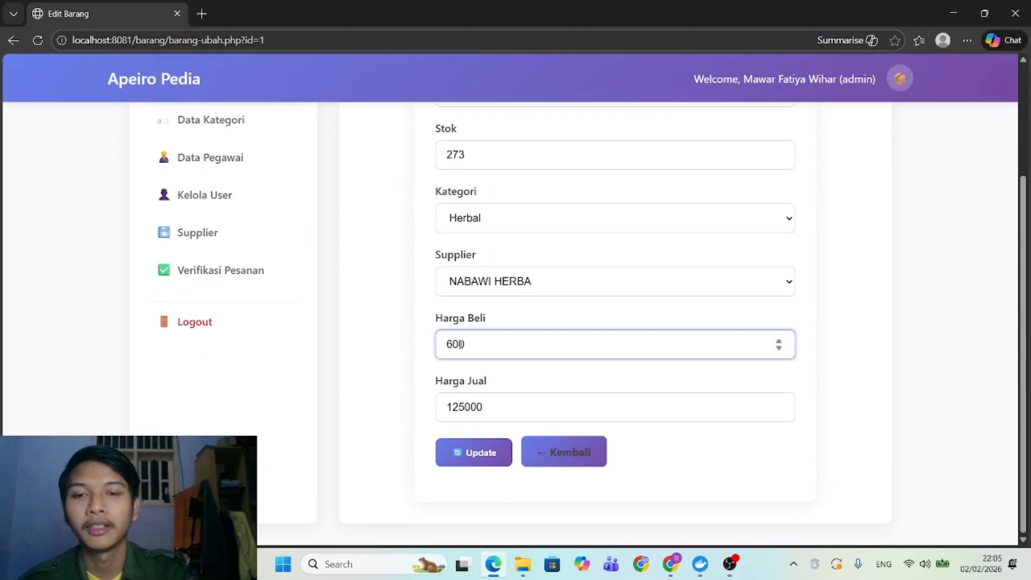
{"action": "type", "text": "0"}
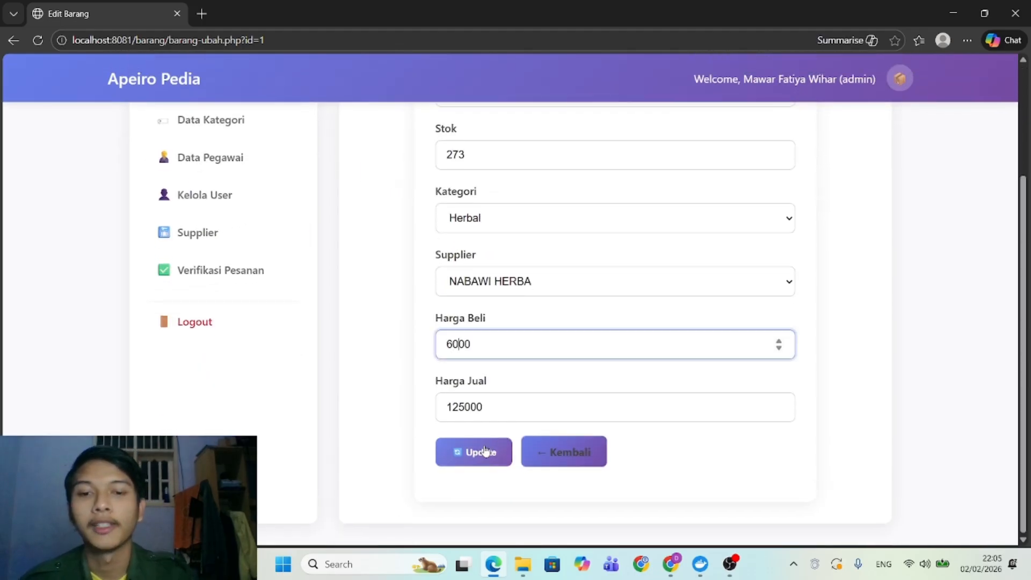
{"action": "left_click", "coordinate": [475, 454]}
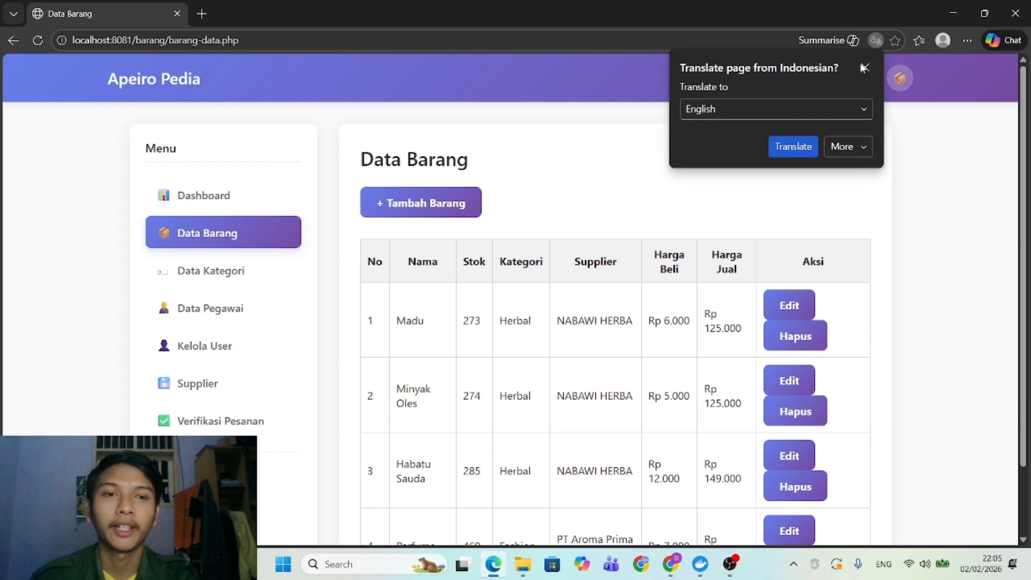
{"action": "left_click", "coordinate": [864, 67]}
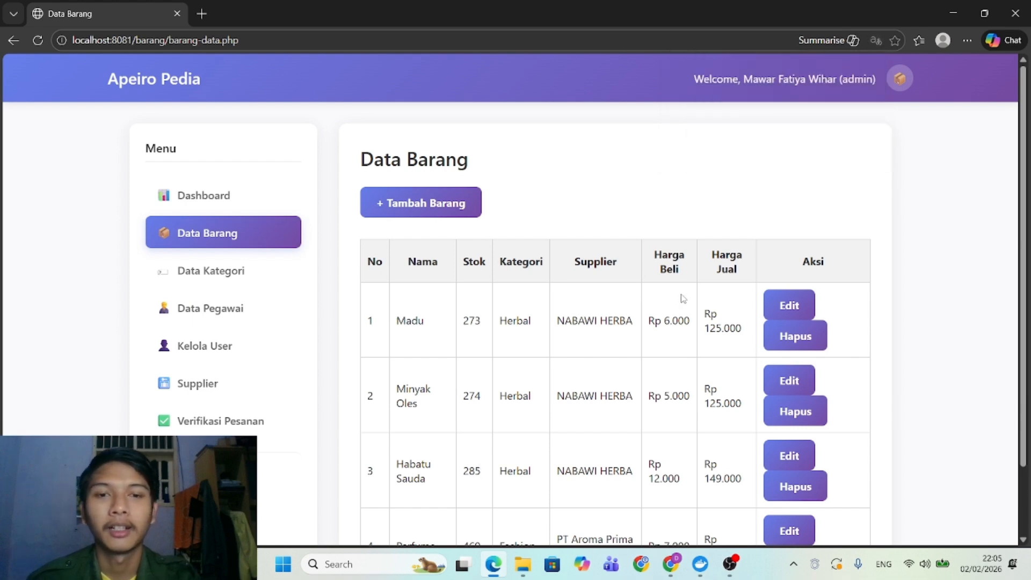
Start a new product named T-Shirt with stock 10.
{"action": "left_click", "coordinate": [389, 205]}
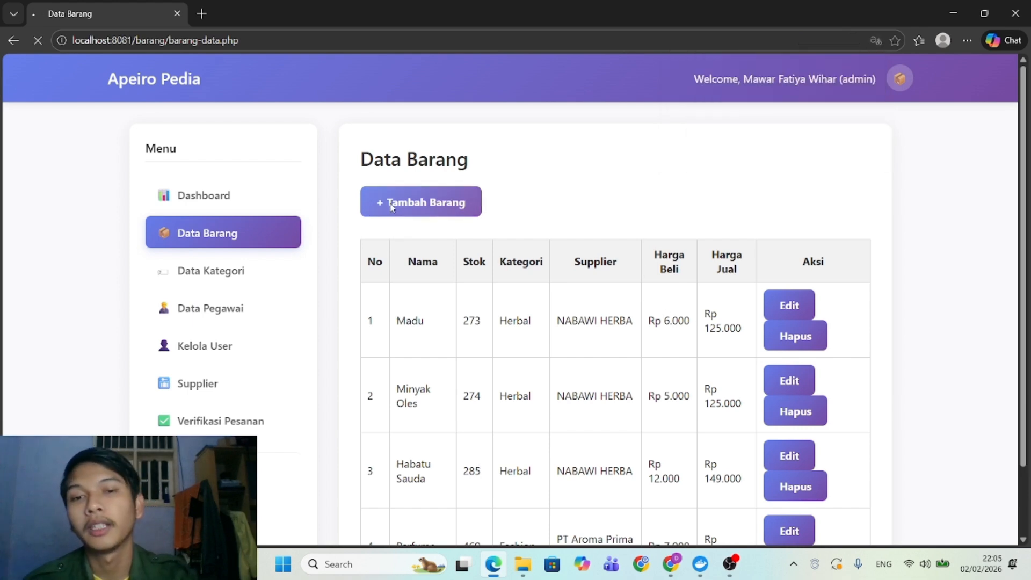
{"action": "left_click", "coordinate": [472, 236]}
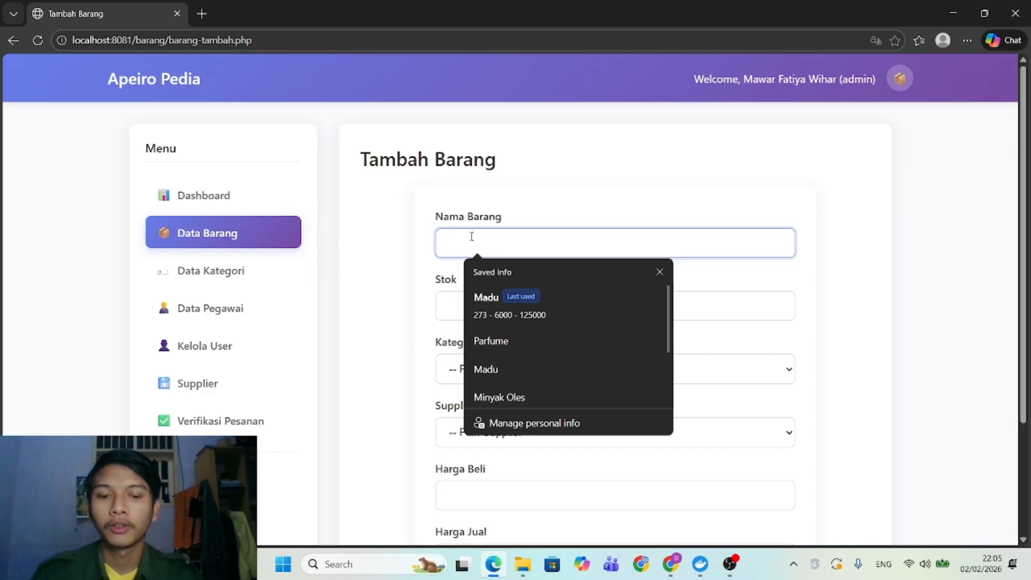
{"action": "type", "text": "Ka"}
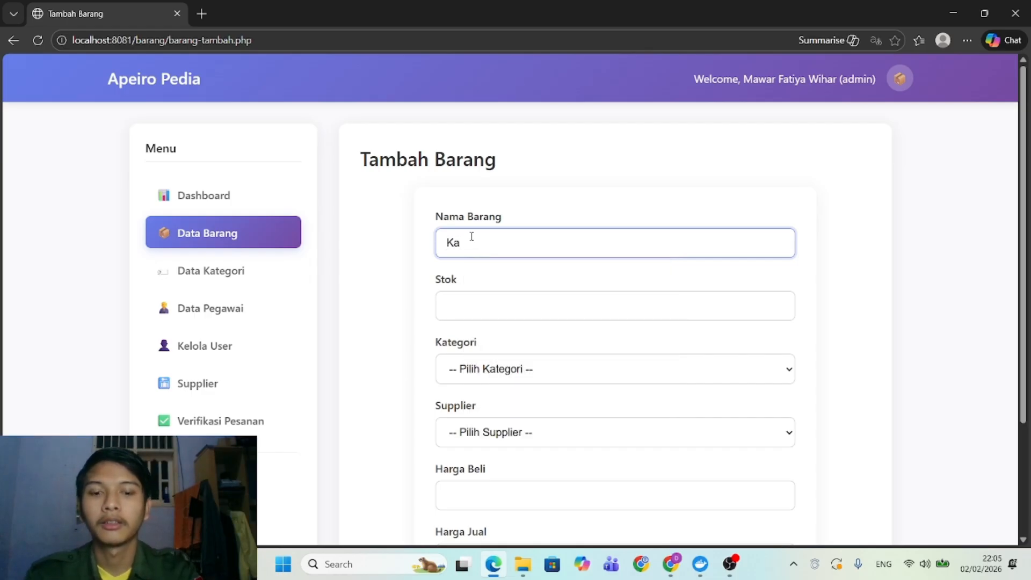
{"action": "key", "text": "BackSpace"}
{"action": "key", "text": "BackSpace"}
{"action": "type", "text": "T"}
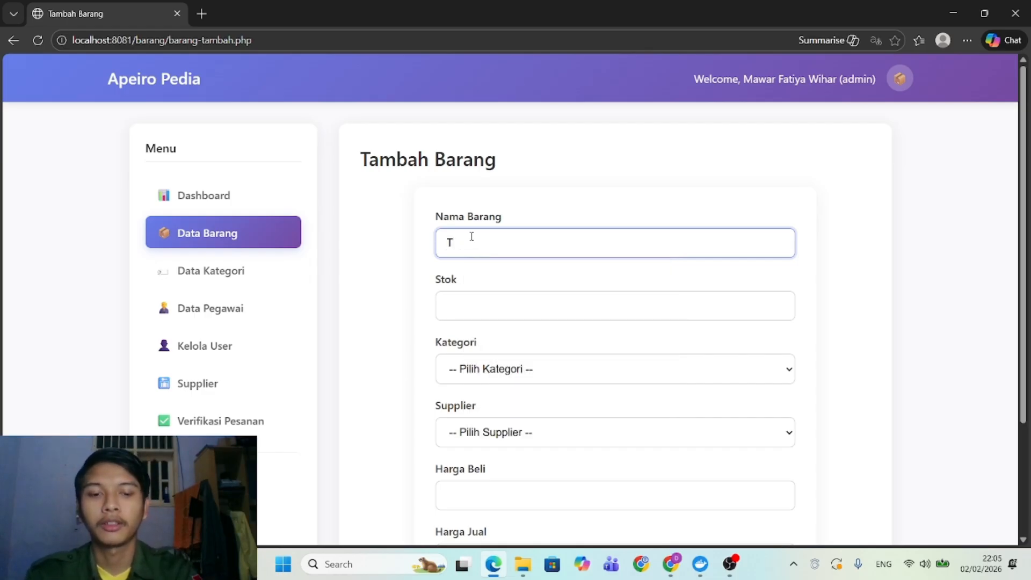
{"action": "type", "text": "-Shirt"}
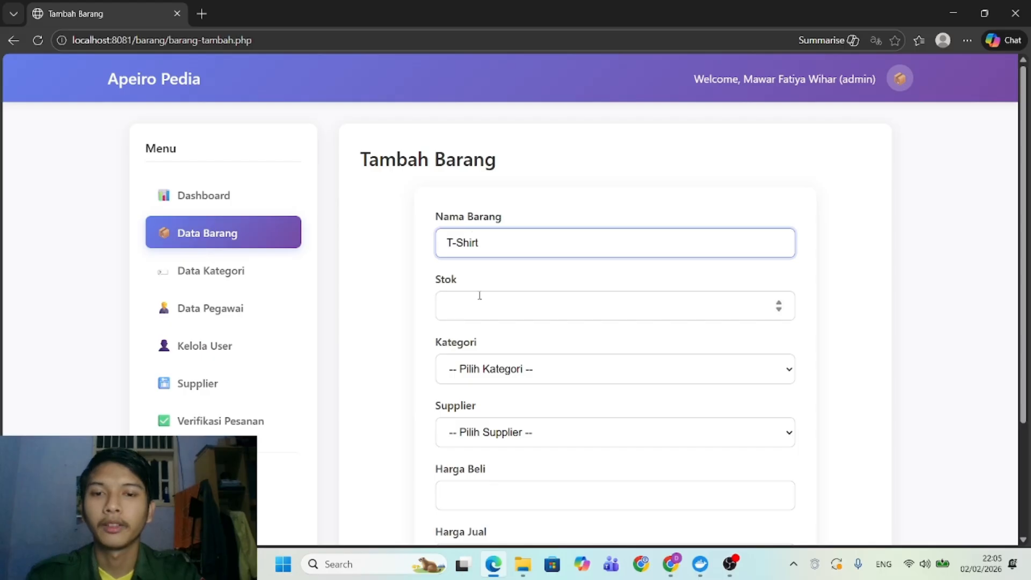
{"action": "left_click", "coordinate": [480, 295]}
{"action": "type", "text": "10"}
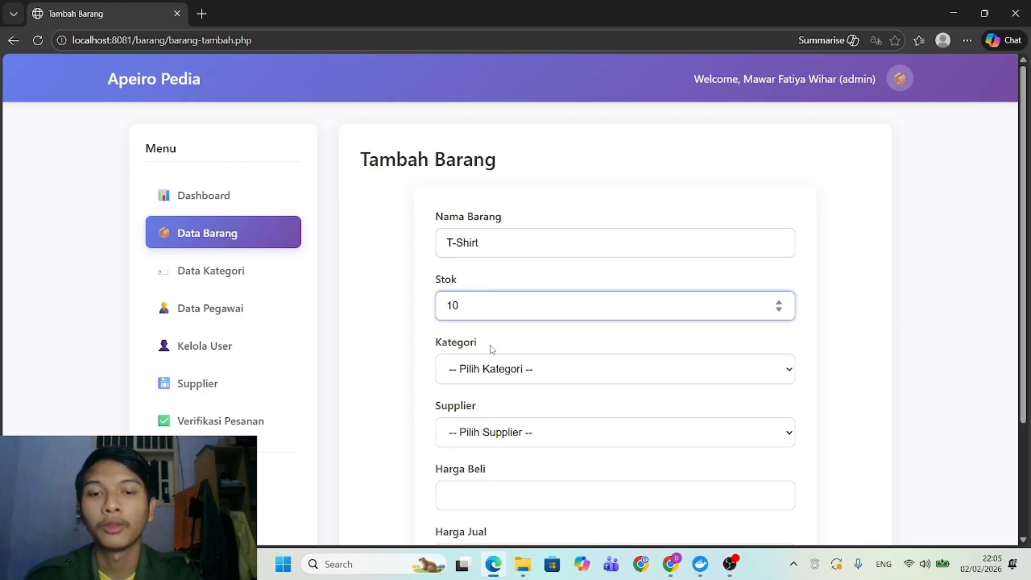
Set the T-Shirt's category to Fashion and supplier to PT Aroma Prima Livindo.
{"action": "left_click", "coordinate": [495, 374]}
{"action": "left_click", "coordinate": [490, 430]}
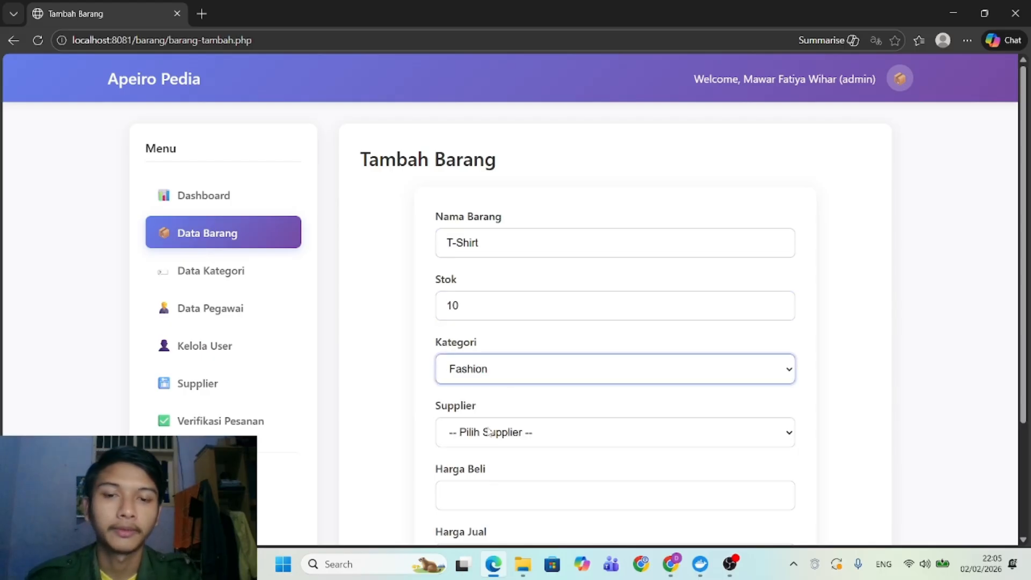
{"action": "left_click", "coordinate": [489, 431]}
{"action": "left_click", "coordinate": [486, 491]}
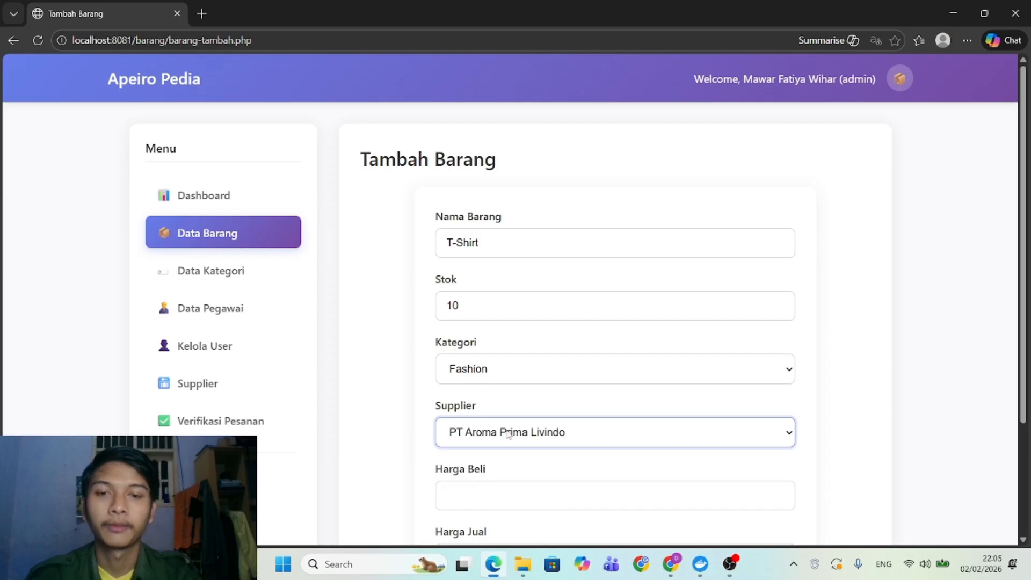
{"action": "scroll", "coordinate": [515, 418], "scroll_direction": "down", "scroll_amount": 3}
Enter Harga Beli 10000 and Harga Jual 150000, then save the T-Shirt item.
{"action": "left_click", "coordinate": [467, 368]}
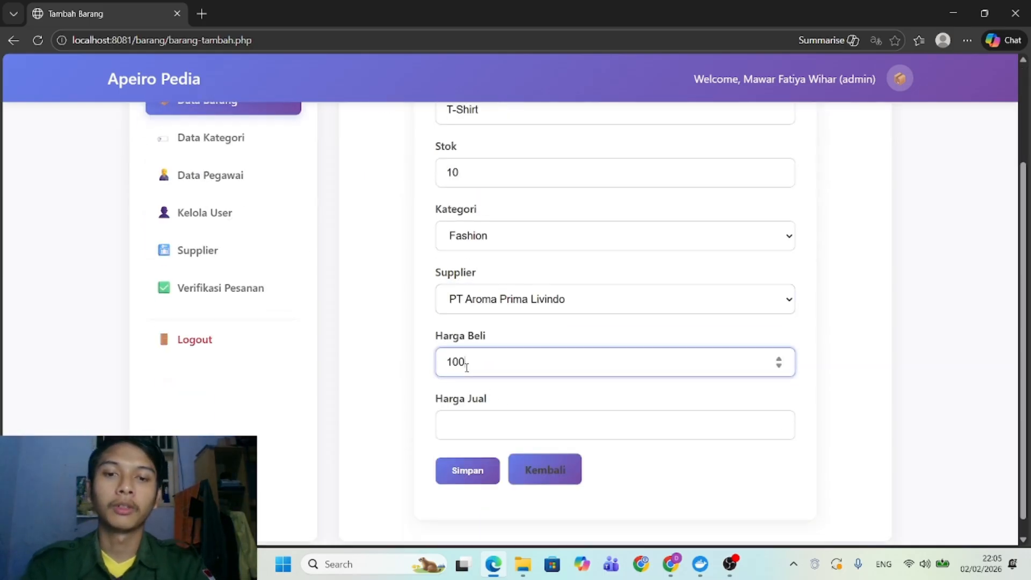
{"action": "type", "text": "10000"}
{"action": "left_click", "coordinate": [466, 424]}
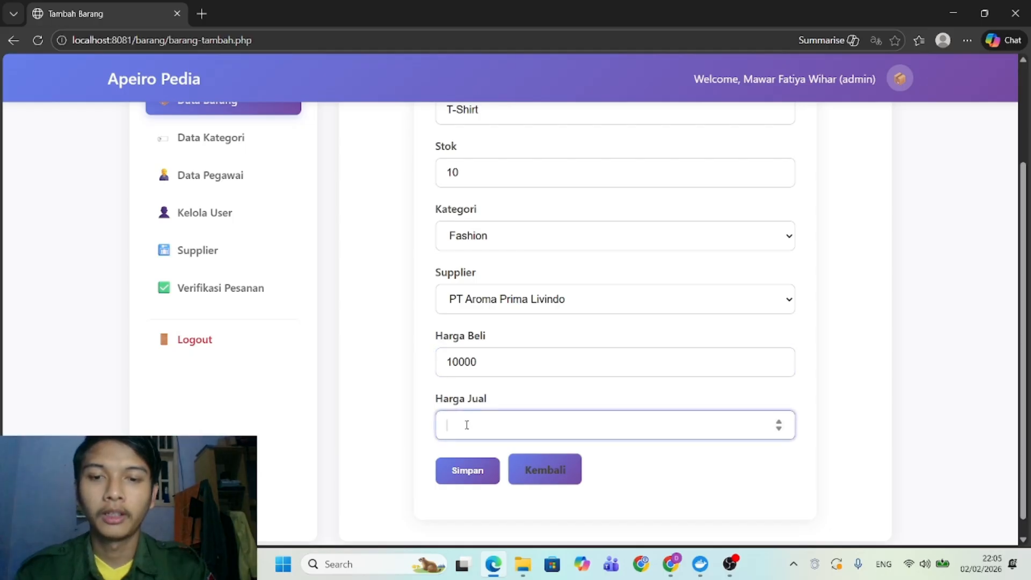
{"action": "type", "text": "15"}
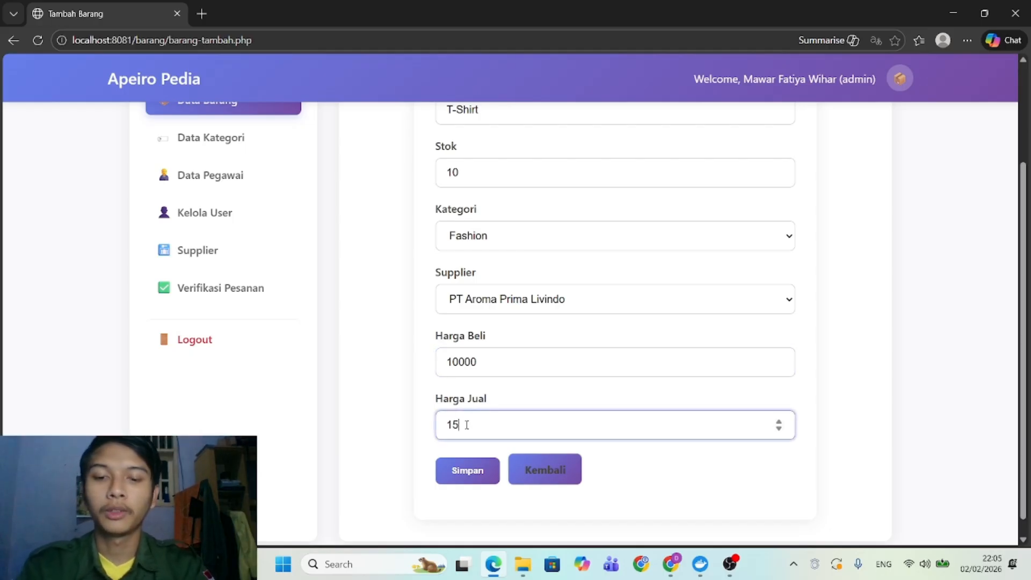
{"action": "type", "text": "0000"}
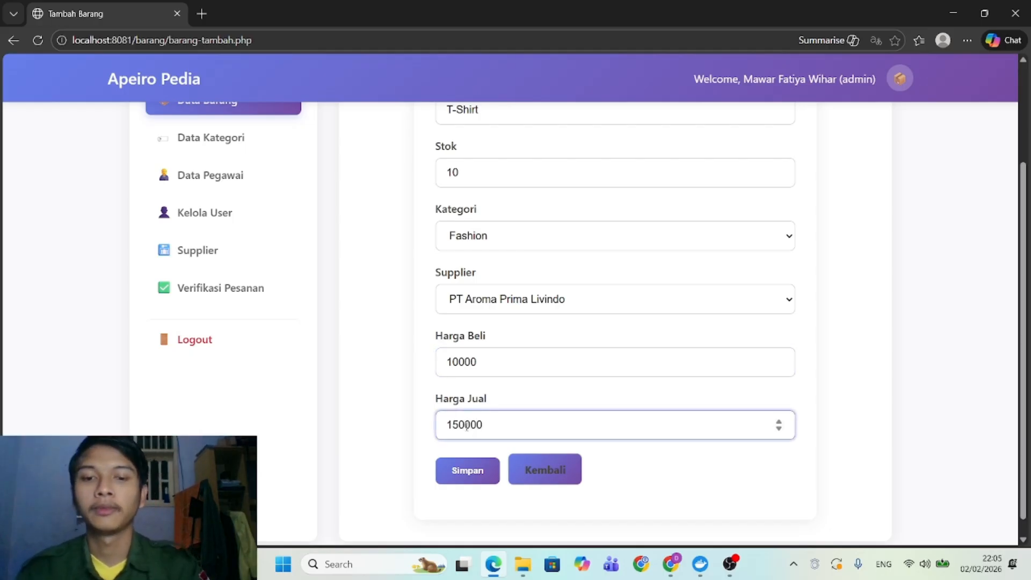
{"action": "left_click", "coordinate": [476, 468]}
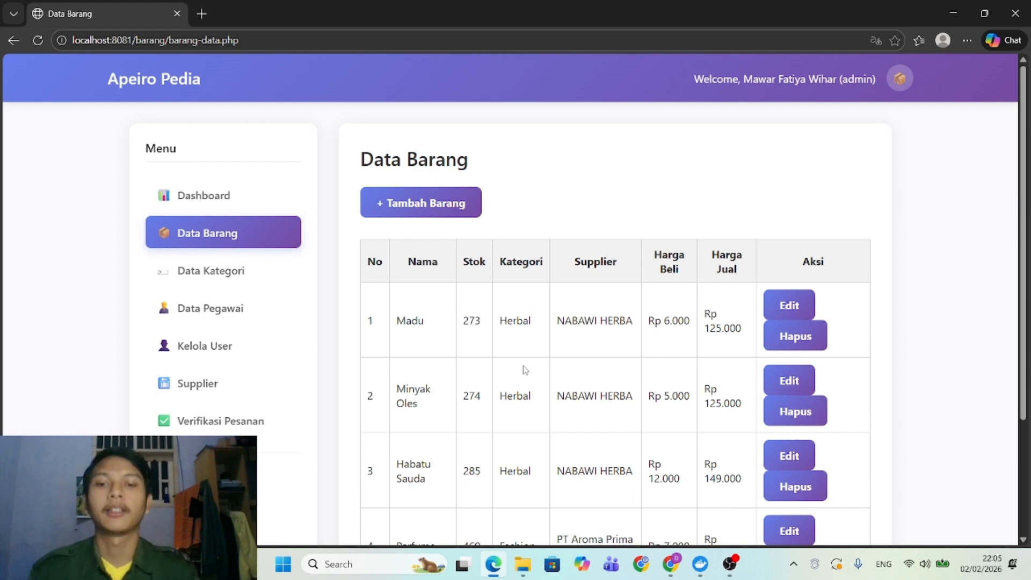
{"action": "scroll", "coordinate": [525, 370], "scroll_direction": "down", "scroll_amount": 3}
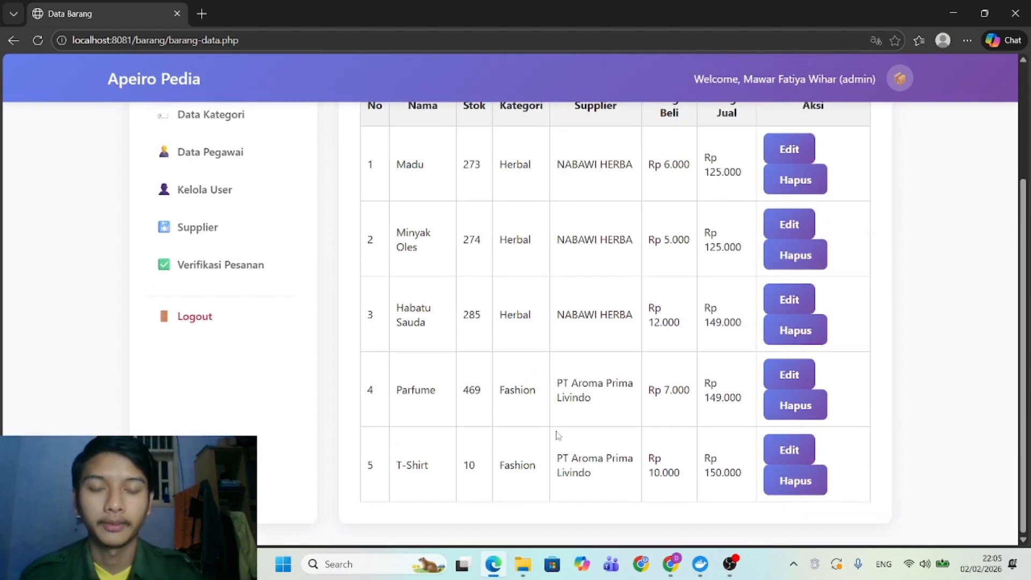
{"action": "scroll", "coordinate": [472, 425], "scroll_direction": "up", "scroll_amount": 3}
{"action": "scroll", "coordinate": [472, 424], "scroll_direction": "down", "scroll_amount": 3}
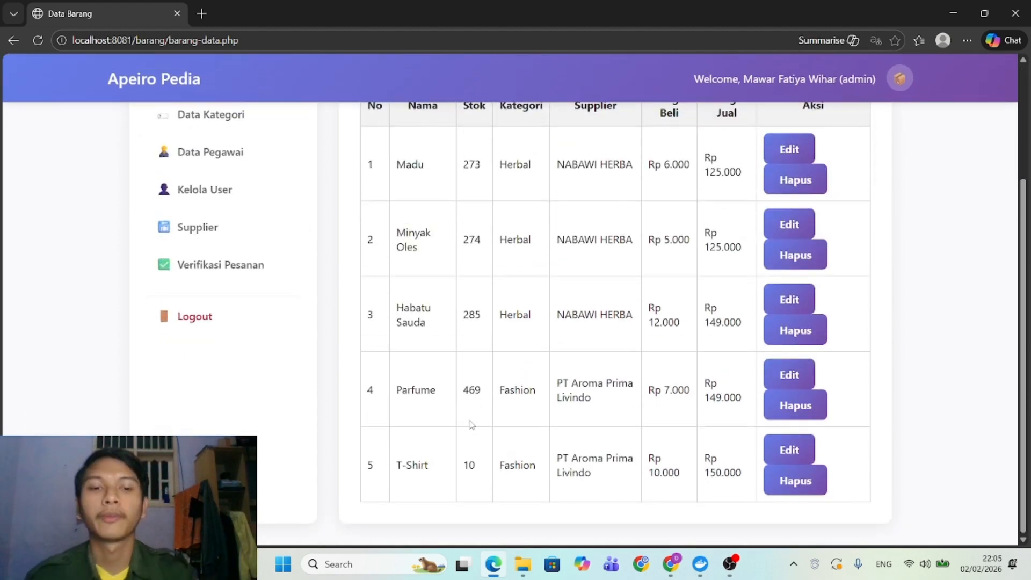
Delete the T-Shirt row from Data Barang and confirm, leaving four products.
{"action": "scroll", "coordinate": [471, 424], "scroll_direction": "up", "scroll_amount": 3}
{"action": "scroll", "coordinate": [471, 425], "scroll_direction": "down", "scroll_amount": 3}
{"action": "scroll", "coordinate": [471, 424], "scroll_direction": "up", "scroll_amount": 3}
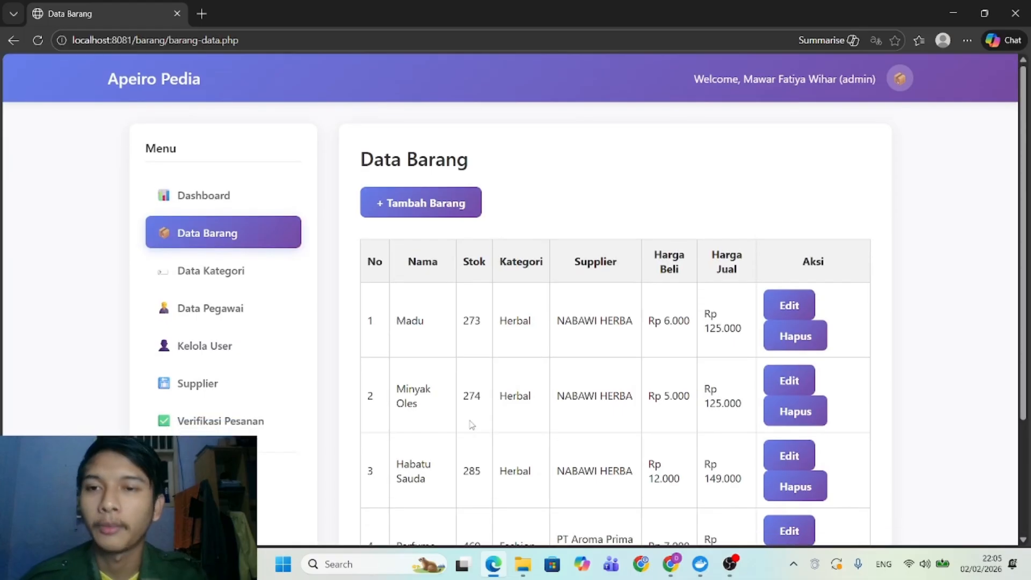
{"action": "scroll", "coordinate": [471, 424], "scroll_direction": "down", "scroll_amount": 3}
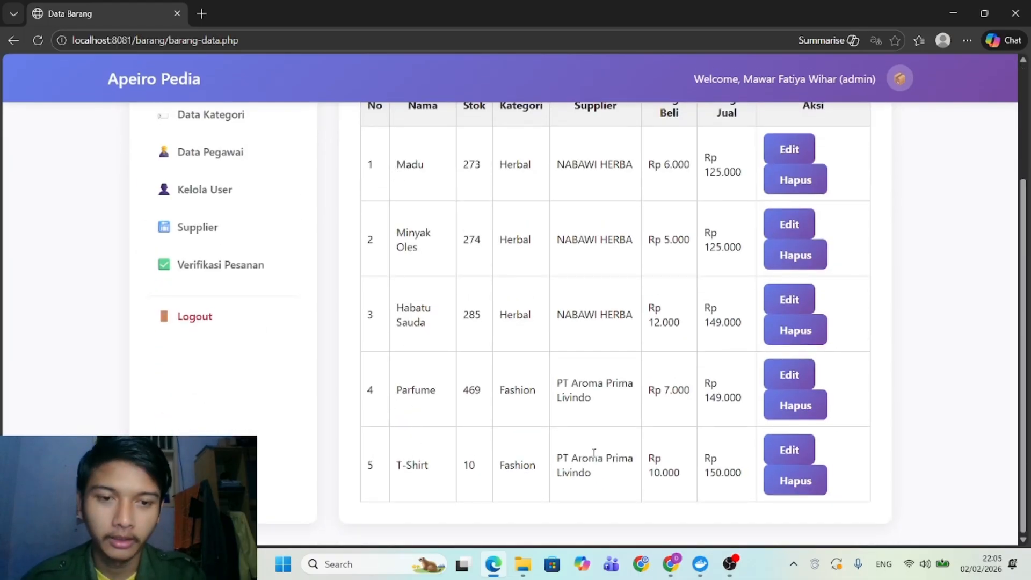
{"action": "left_click", "coordinate": [782, 492]}
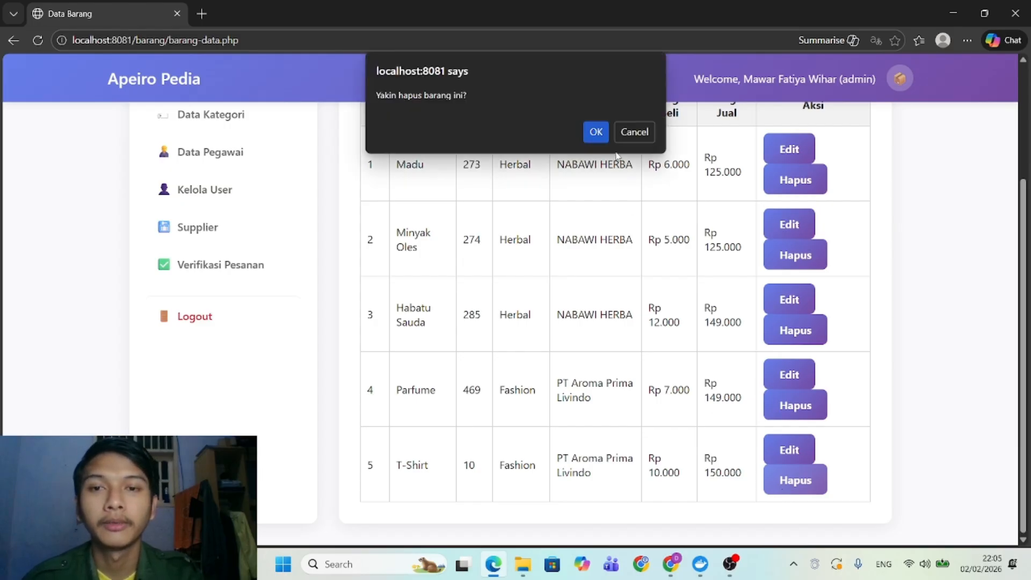
{"action": "left_click", "coordinate": [601, 137]}
{"action": "scroll", "coordinate": [559, 370], "scroll_direction": "down", "scroll_amount": 2}
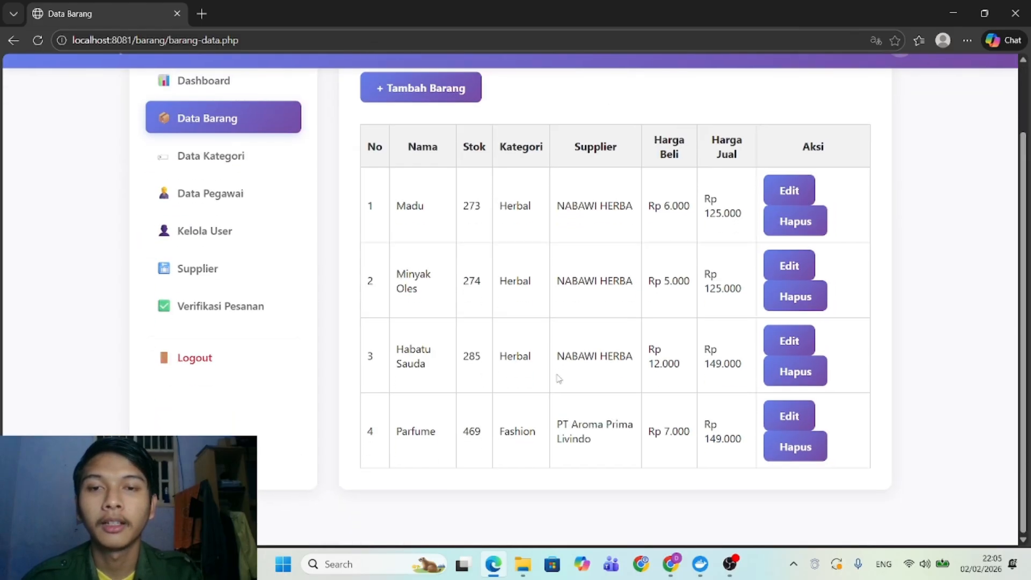
{"action": "scroll", "coordinate": [558, 378], "scroll_direction": "up", "scroll_amount": 1}
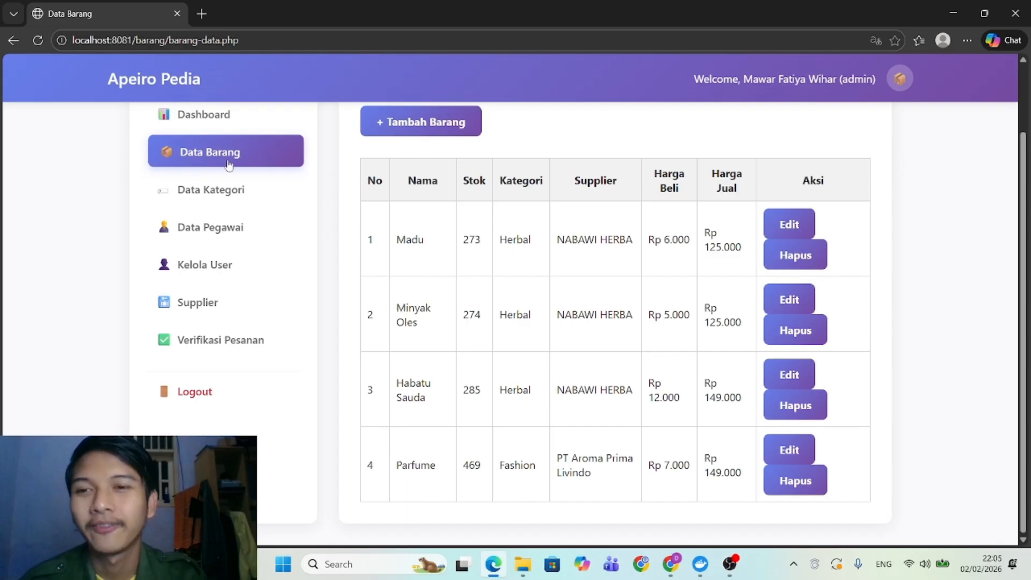
In Data Kategori, create and save a category named Dewasa.
{"action": "left_click", "coordinate": [214, 189]}
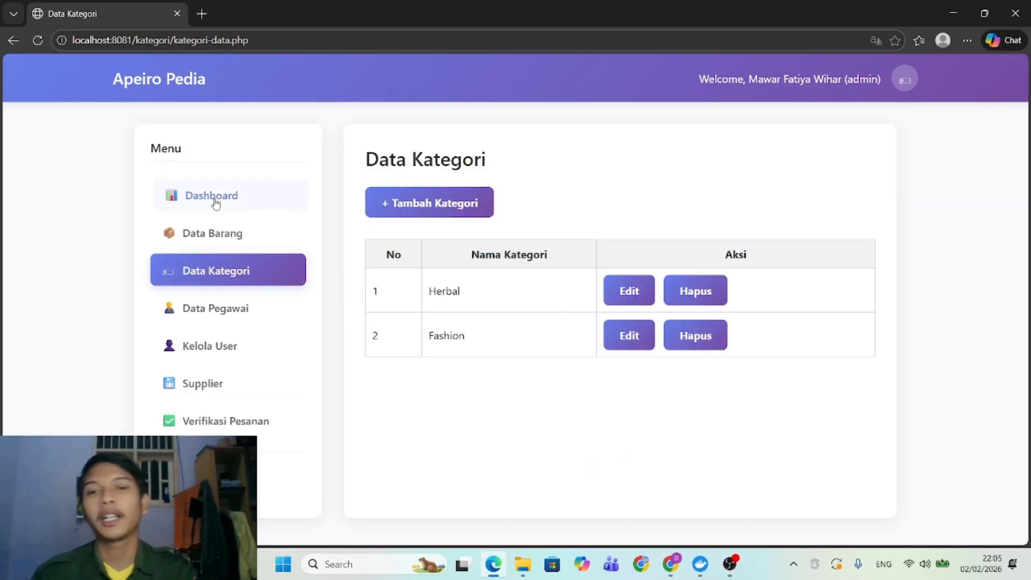
{"action": "left_click", "coordinate": [200, 236]}
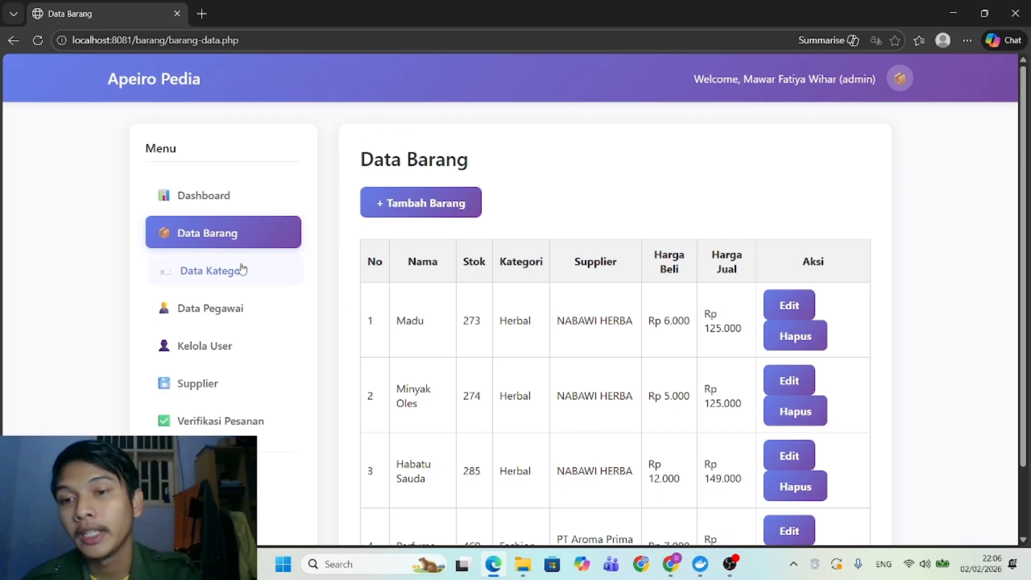
{"action": "left_click", "coordinate": [241, 269]}
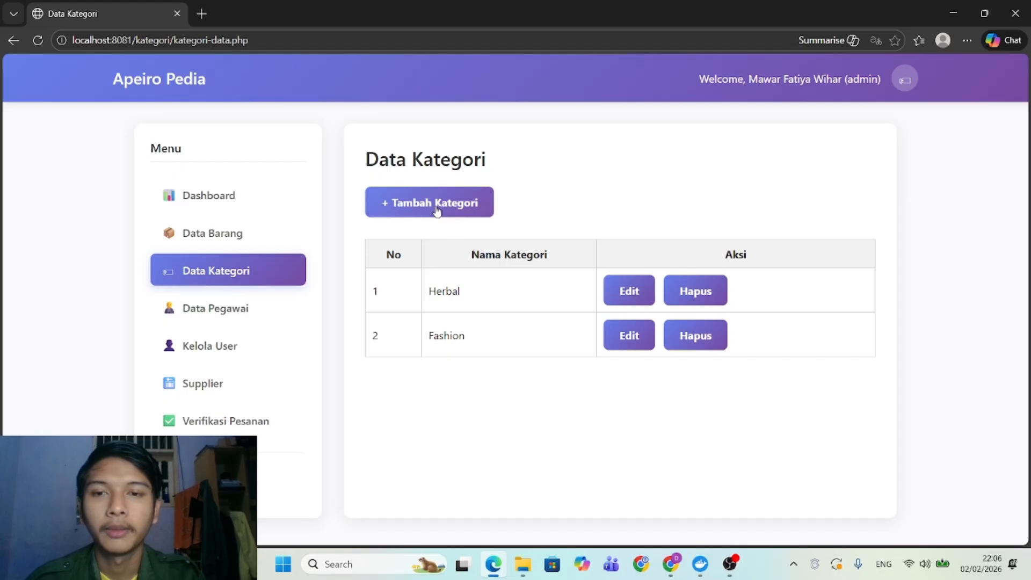
{"action": "left_click", "coordinate": [433, 209]}
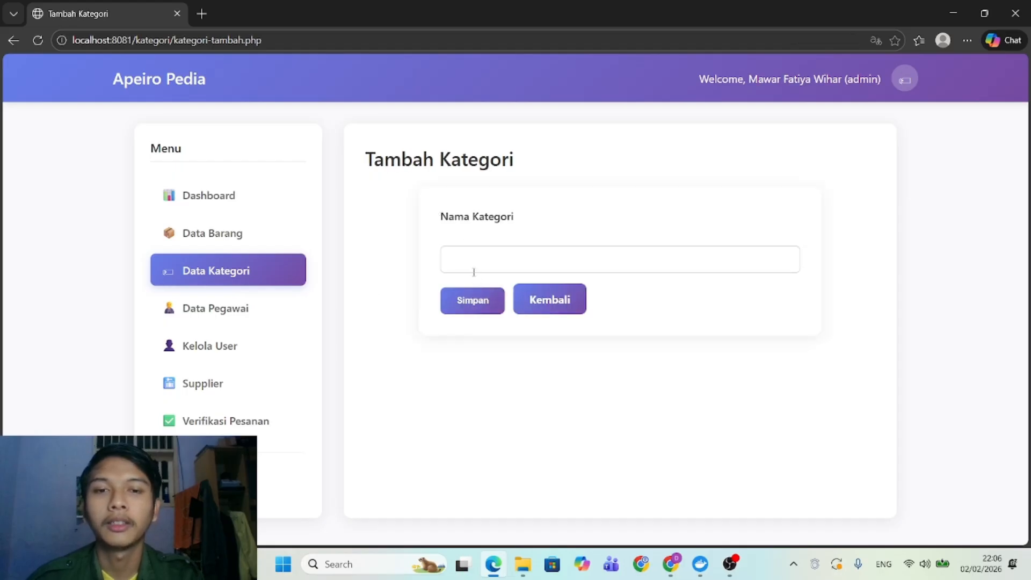
{"action": "left_click", "coordinate": [473, 271]}
{"action": "type", "text": "A"}
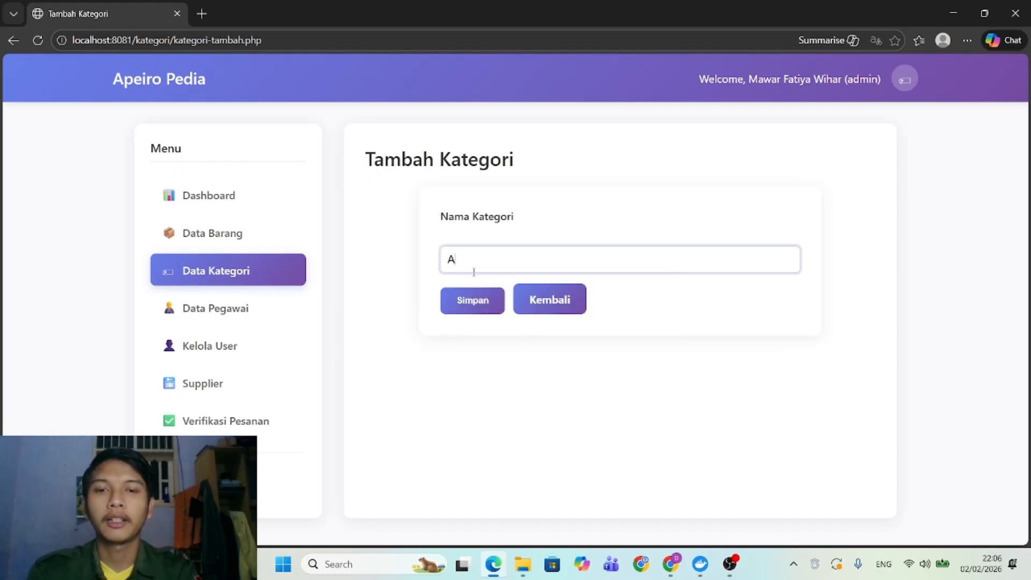
{"action": "type", "text": "Dewa"}
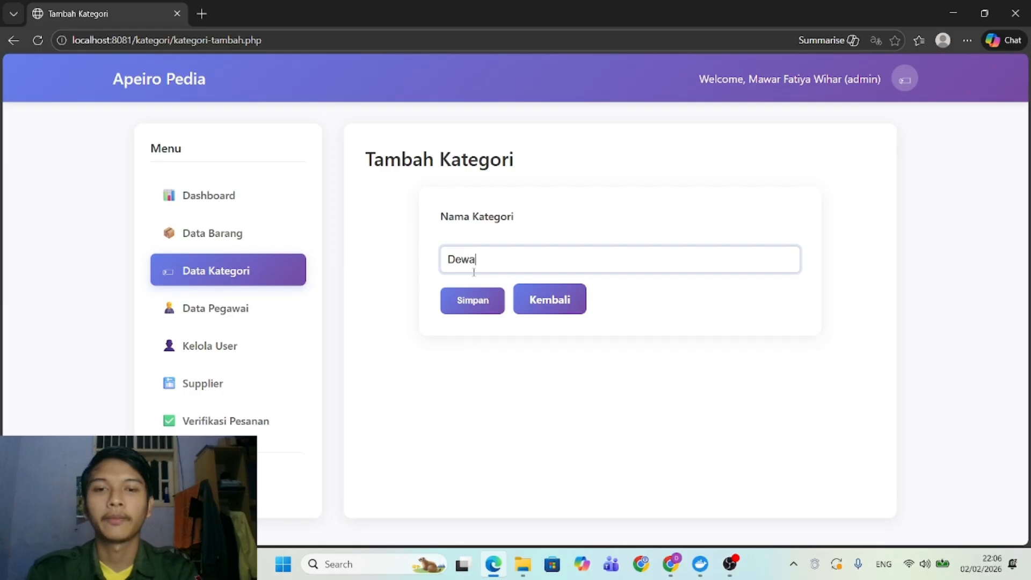
{"action": "type", "text": "sa"}
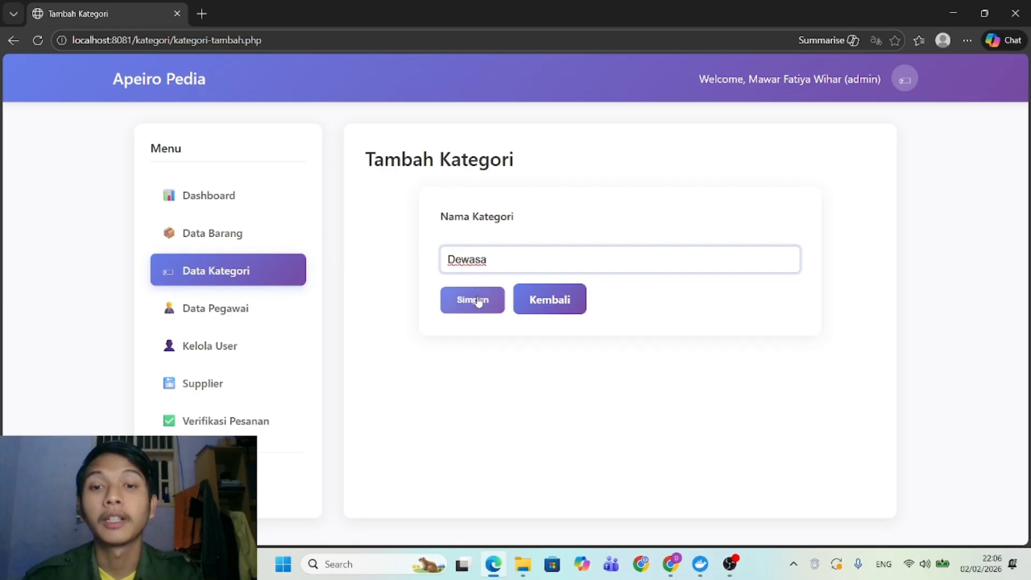
{"action": "left_click", "coordinate": [476, 300]}
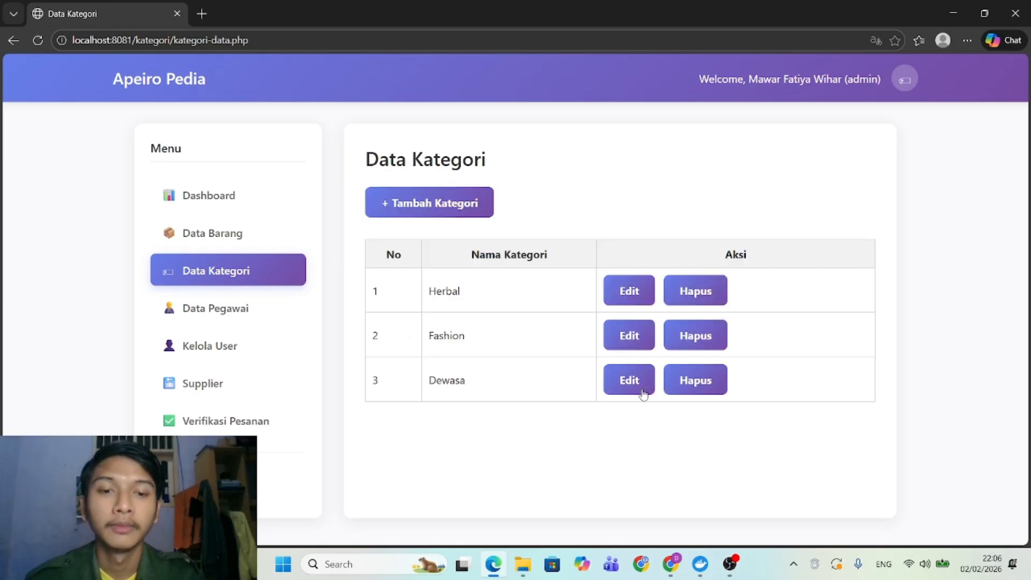
Rename the Dewasa category to Anak-anak and update it.
{"action": "left_click", "coordinate": [643, 393]}
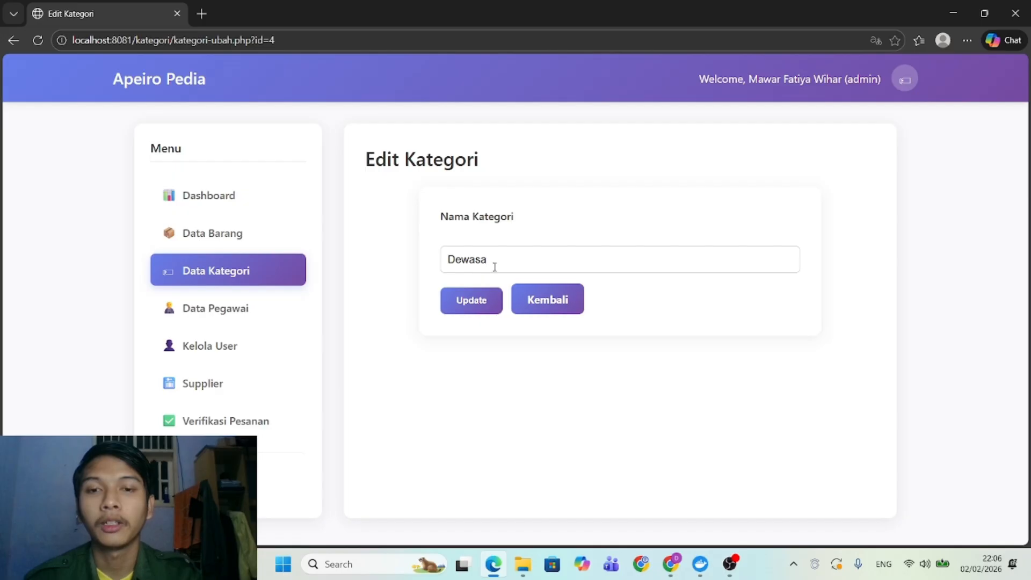
{"action": "left_click_drag", "start_coordinate": [494, 267], "coordinate": [426, 265]}
{"action": "type", "text": "ANaka"}
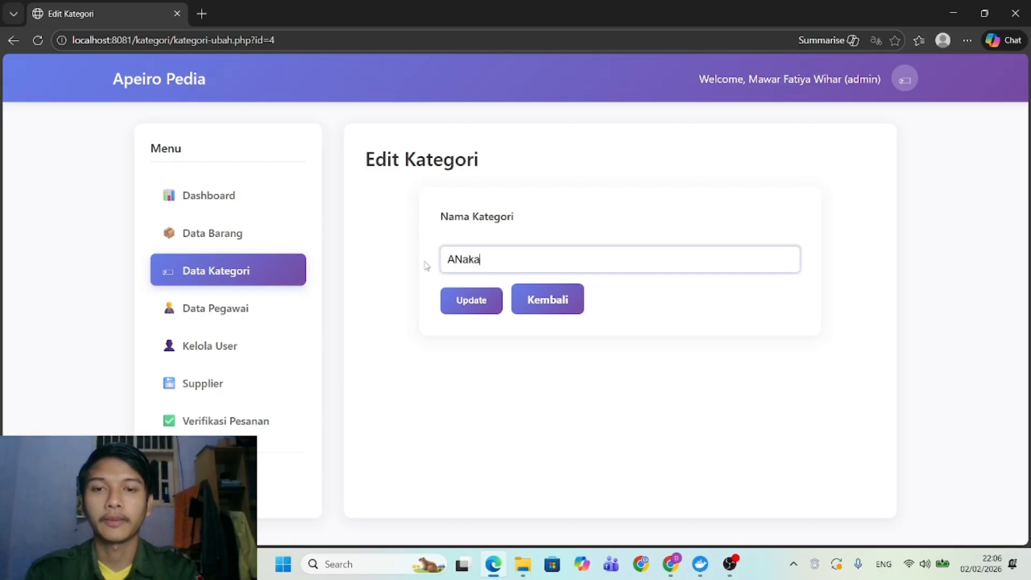
{"action": "key", "text": "BackSpace"}
{"action": "key", "text": "BackSpace"}
{"action": "key", "text": "BackSpace"}
{"action": "key", "text": "BackSpace"}
{"action": "type", "text": "nak-anak"}
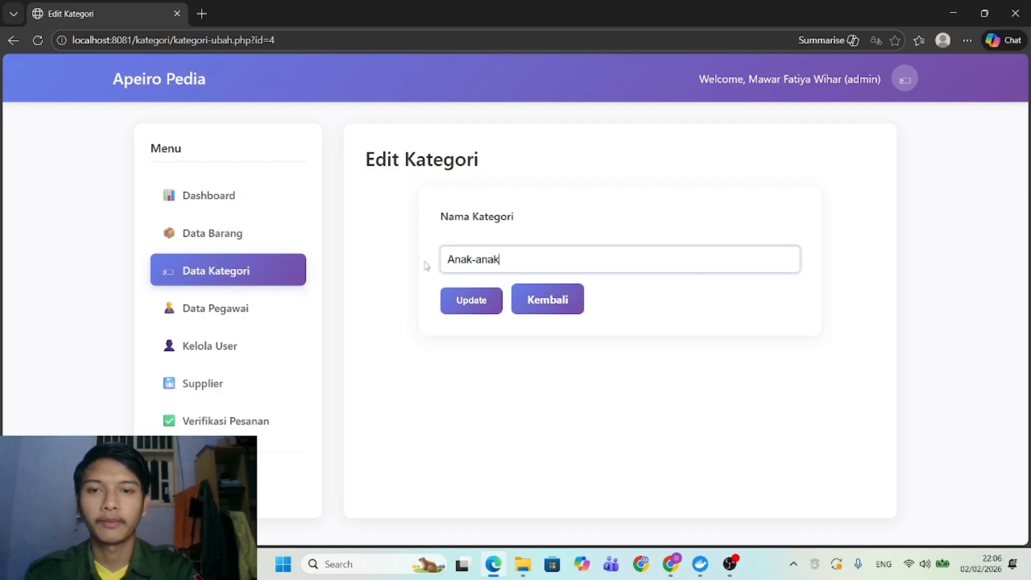
{"action": "left_click", "coordinate": [491, 299]}
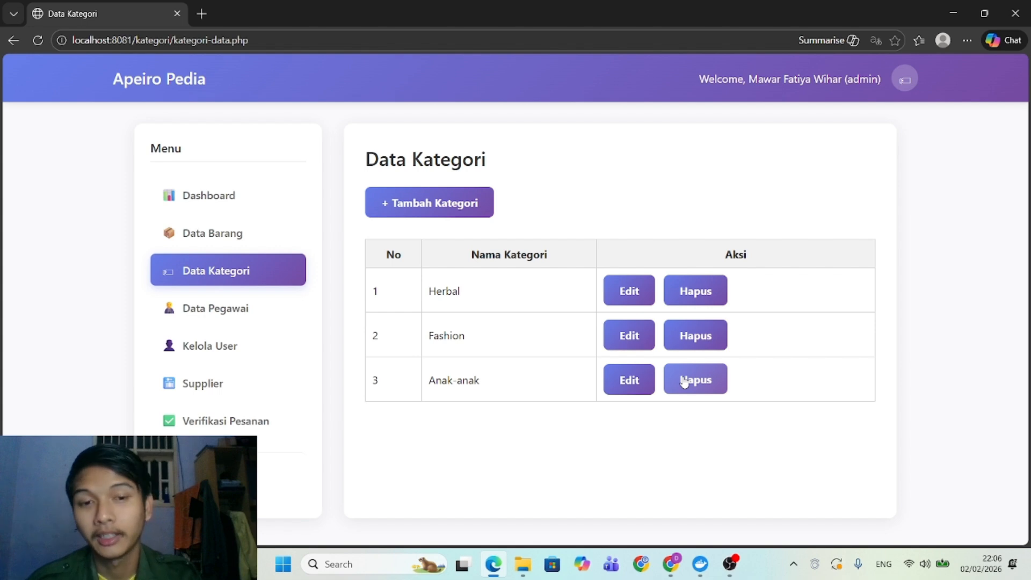
Delete the Anak-anak category and confirm, leaving Herbal and Fashion.
{"action": "left_click", "coordinate": [684, 382]}
{"action": "left_click", "coordinate": [595, 123]}
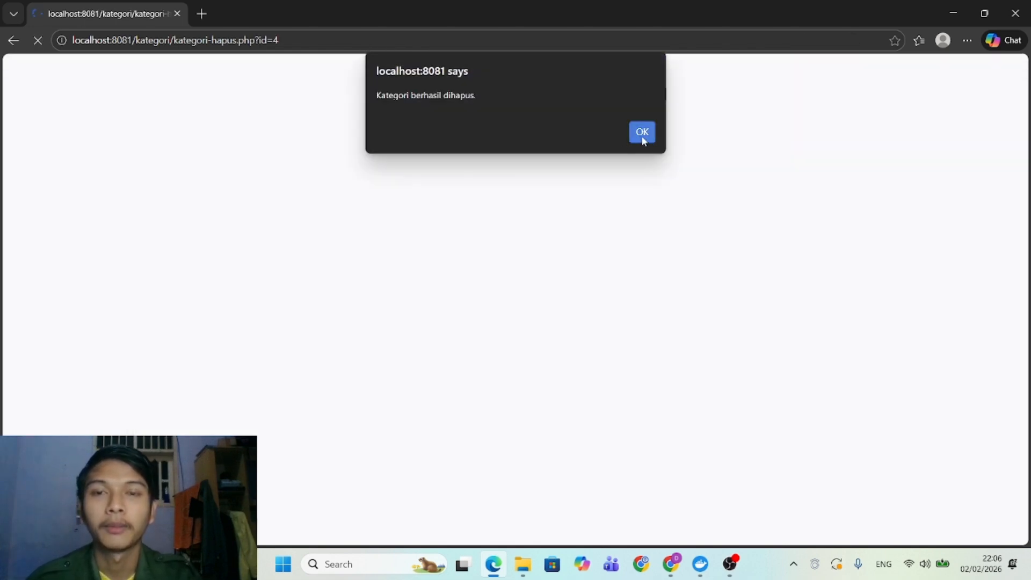
{"action": "left_click", "coordinate": [642, 133]}
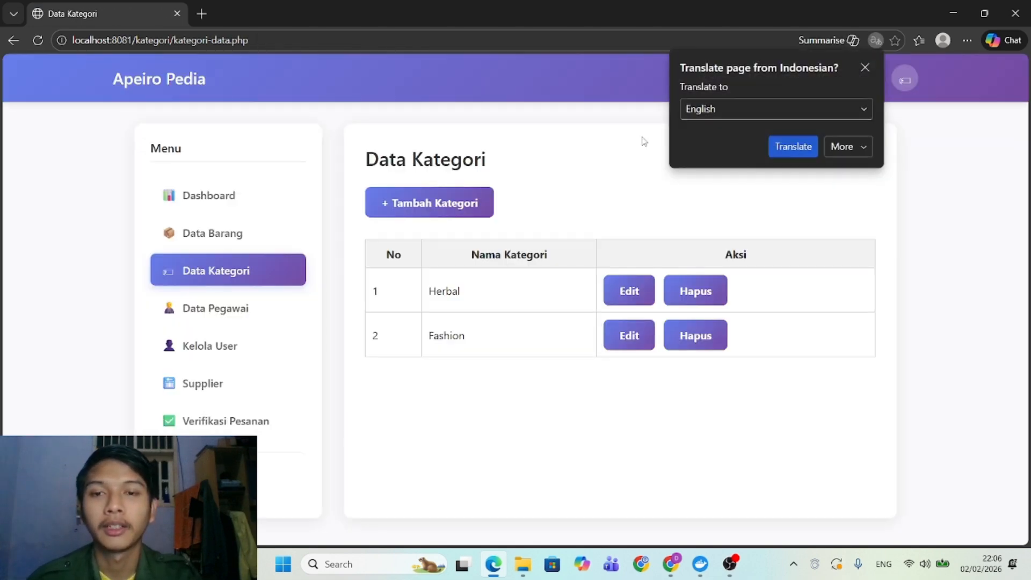
{"action": "left_click", "coordinate": [865, 67]}
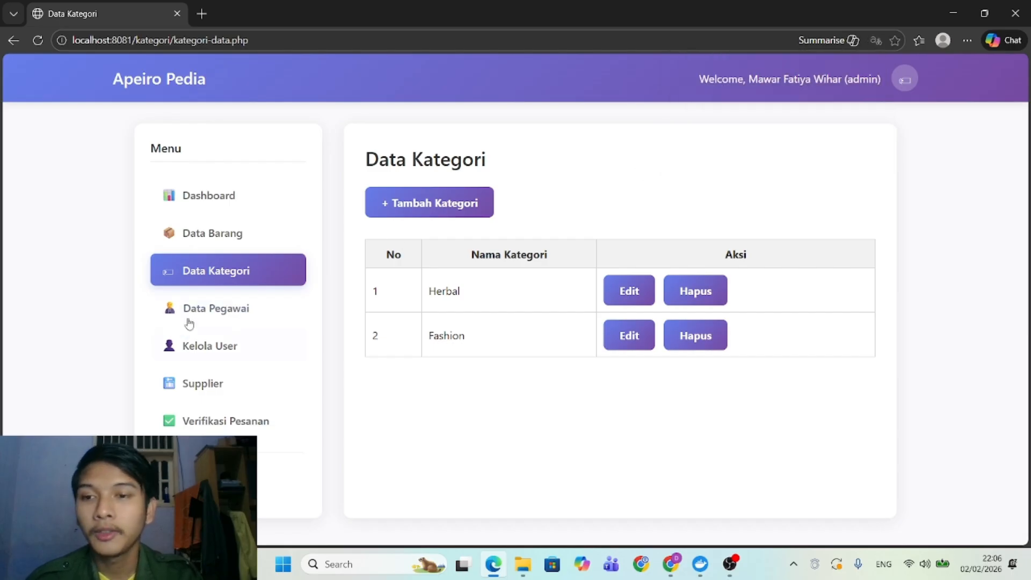
{"action": "left_click", "coordinate": [232, 310]}
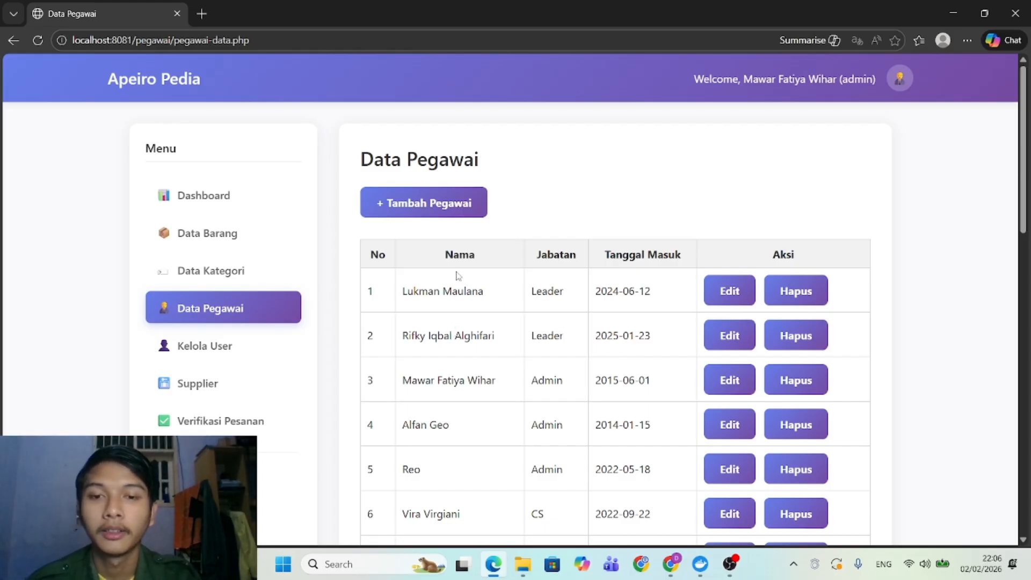
{"action": "scroll", "coordinate": [468, 368], "scroll_direction": "down", "scroll_amount": 2}
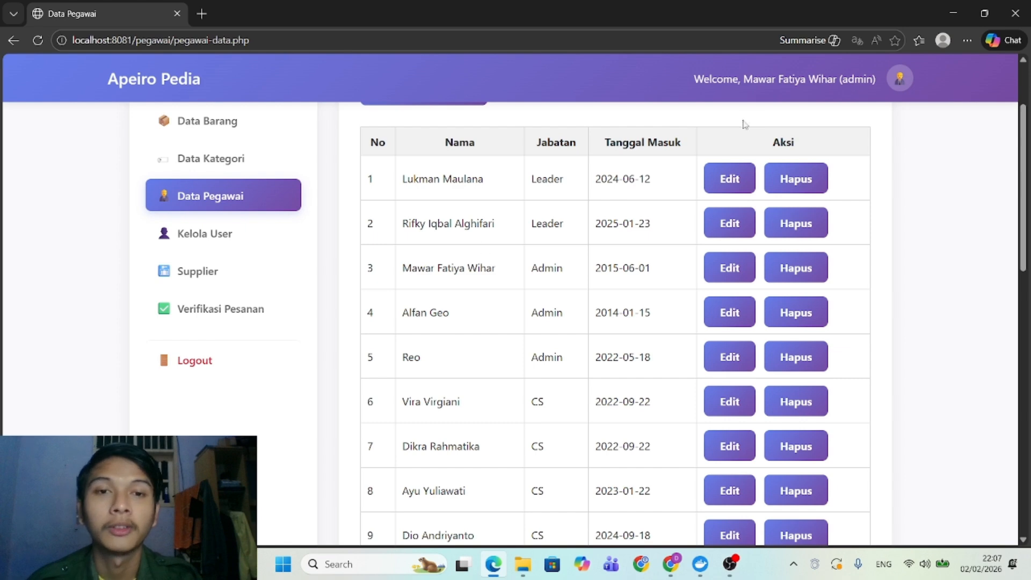
{"action": "scroll", "coordinate": [497, 292], "scroll_direction": "up", "scroll_amount": 2}
{"action": "scroll", "coordinate": [497, 290], "scroll_direction": "down", "scroll_amount": 3}
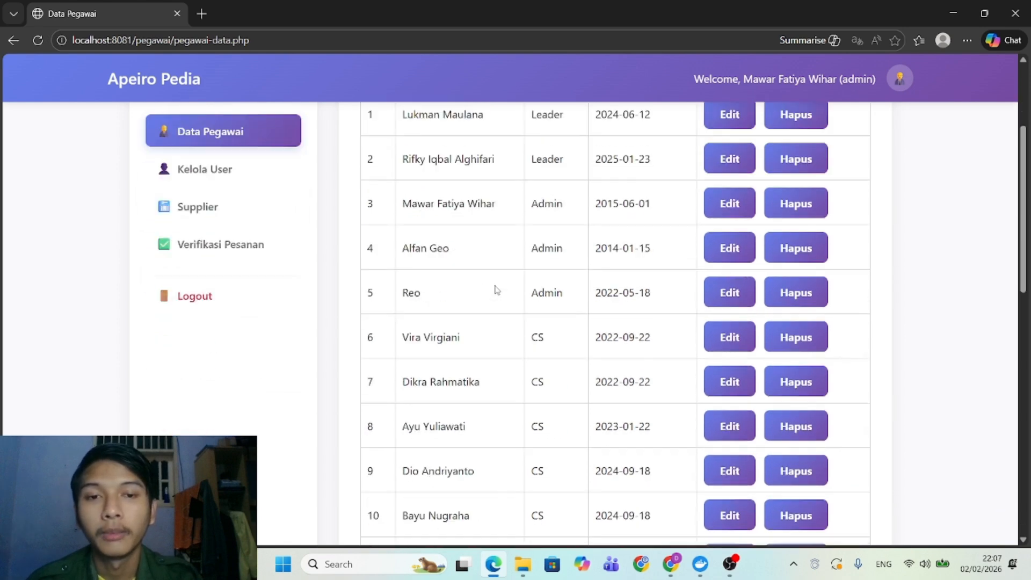
{"action": "scroll", "coordinate": [496, 290], "scroll_direction": "up", "scroll_amount": 3}
{"action": "scroll", "coordinate": [644, 344], "scroll_direction": "down", "scroll_amount": 2}
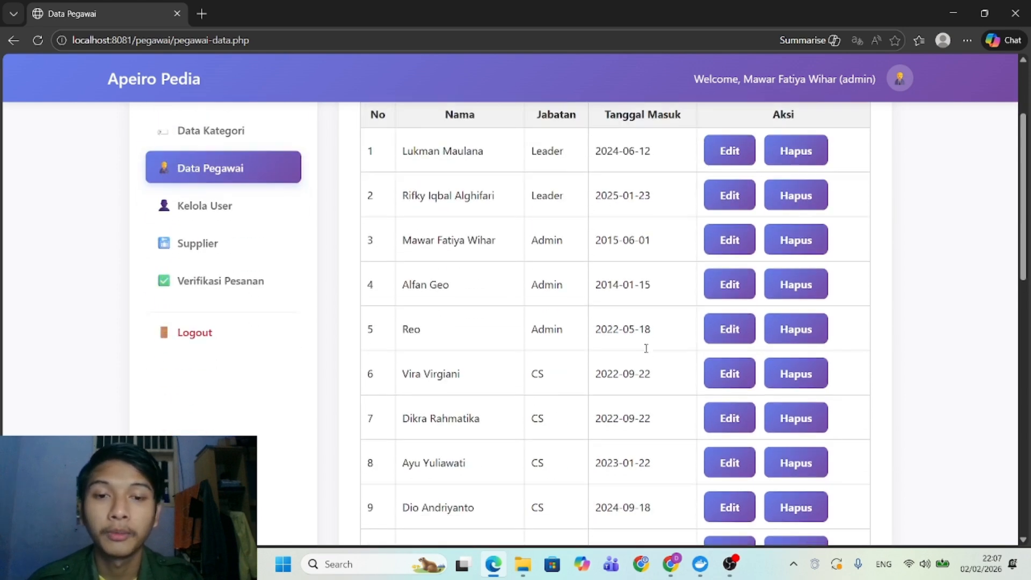
{"action": "scroll", "coordinate": [646, 348], "scroll_direction": "down", "scroll_amount": 10}
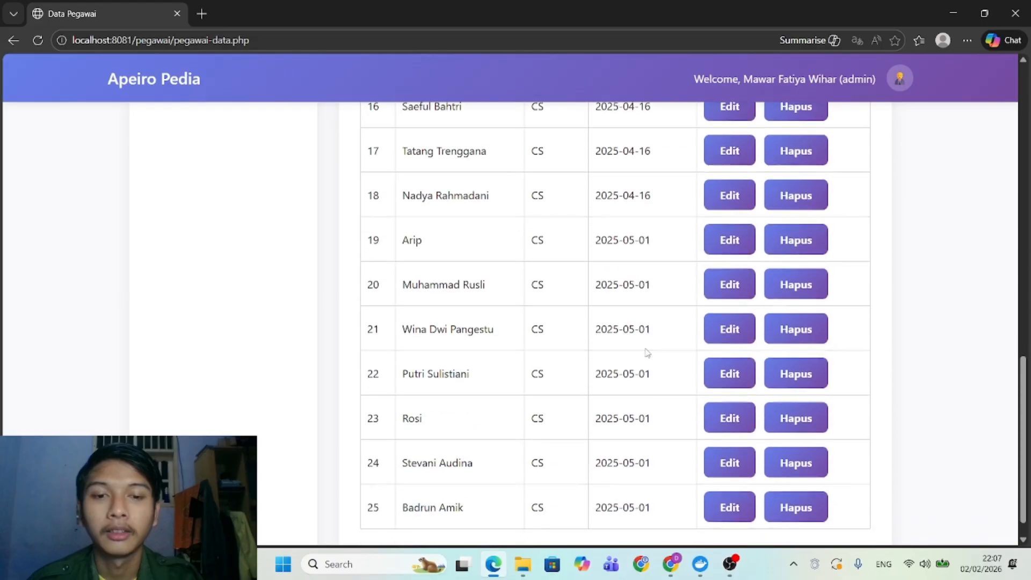
{"action": "scroll", "coordinate": [647, 352], "scroll_direction": "up", "scroll_amount": 10}
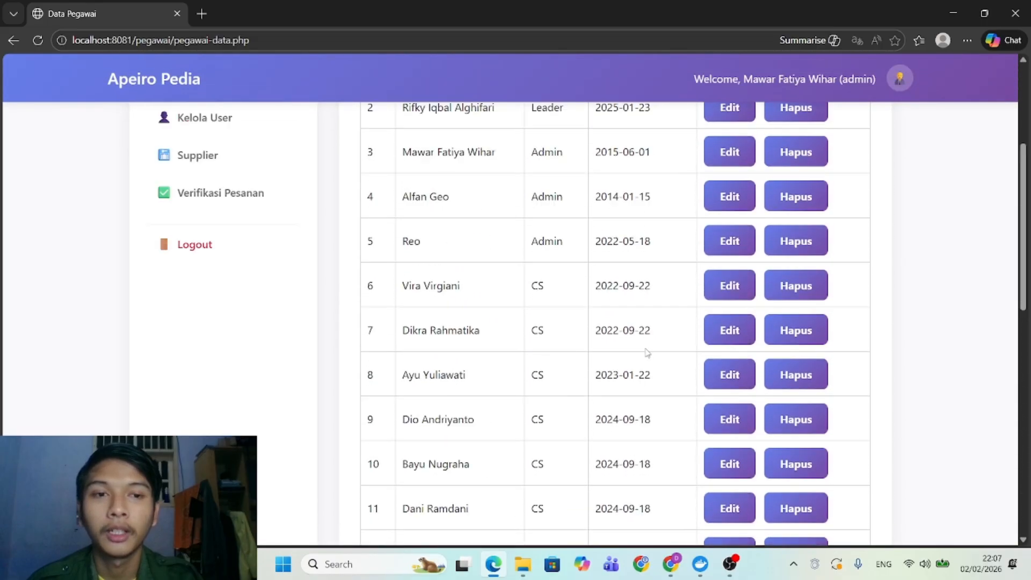
{"action": "scroll", "coordinate": [647, 353], "scroll_direction": "up", "scroll_amount": 4}
{"action": "scroll", "coordinate": [647, 352], "scroll_direction": "down", "scroll_amount": 1}
{"action": "scroll", "coordinate": [647, 352], "scroll_direction": "up", "scroll_amount": 1}
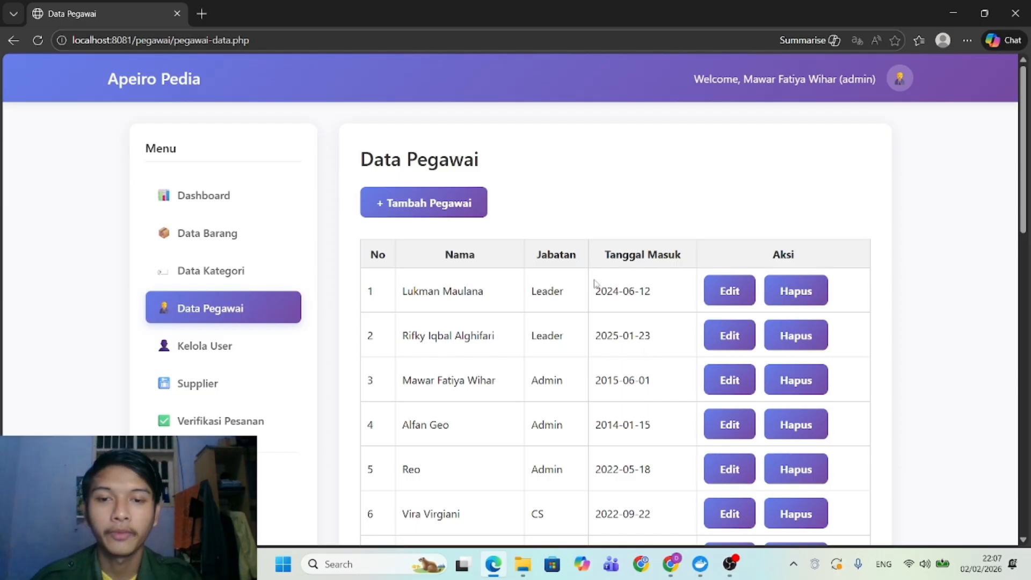
{"action": "scroll", "coordinate": [631, 369], "scroll_direction": "down", "scroll_amount": 10}
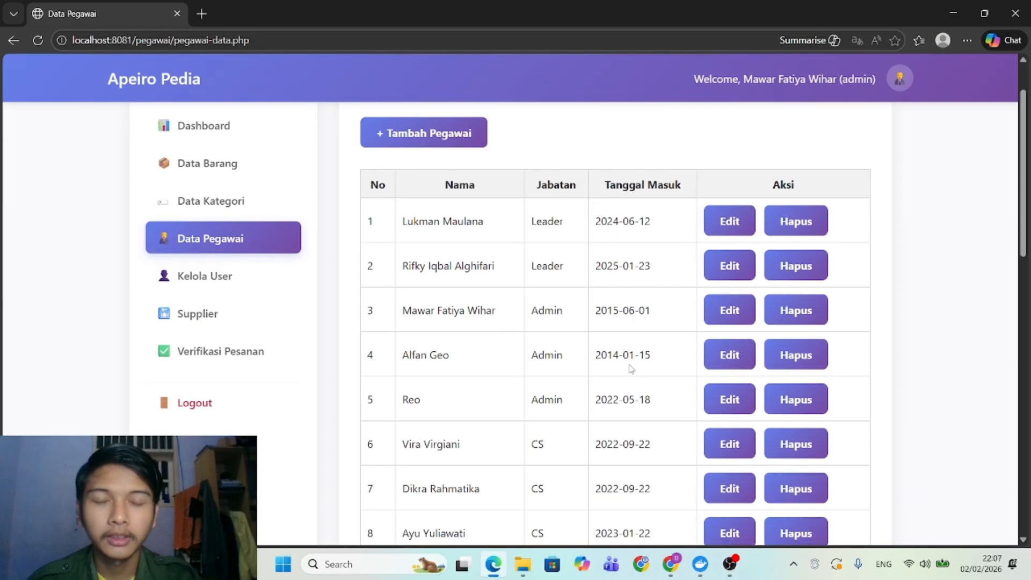
{"action": "scroll", "coordinate": [631, 368], "scroll_direction": "down", "scroll_amount": 7}
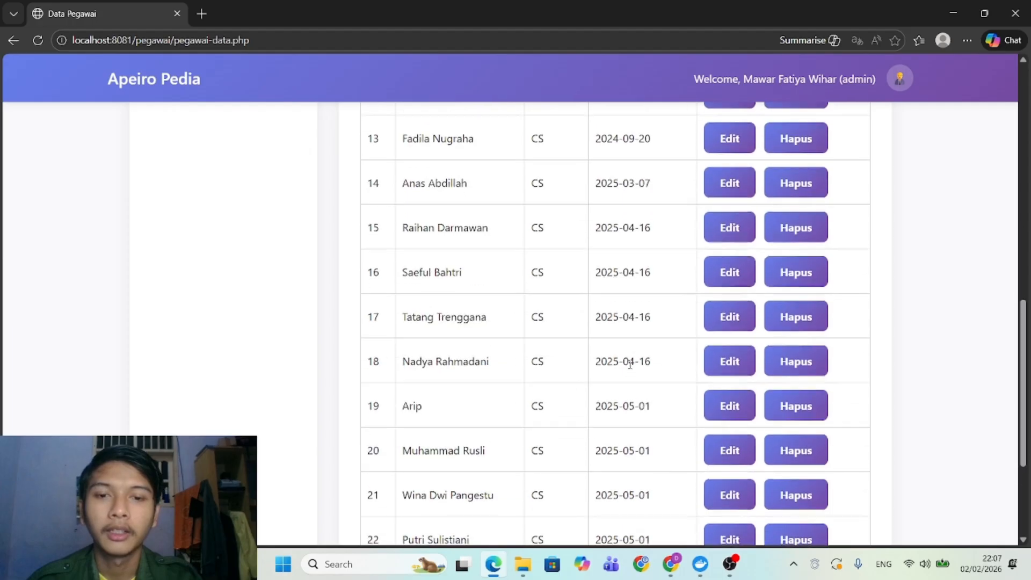
{"action": "scroll", "coordinate": [630, 367], "scroll_direction": "up", "scroll_amount": 15}
{"action": "scroll", "coordinate": [630, 364], "scroll_direction": "down", "scroll_amount": 2}
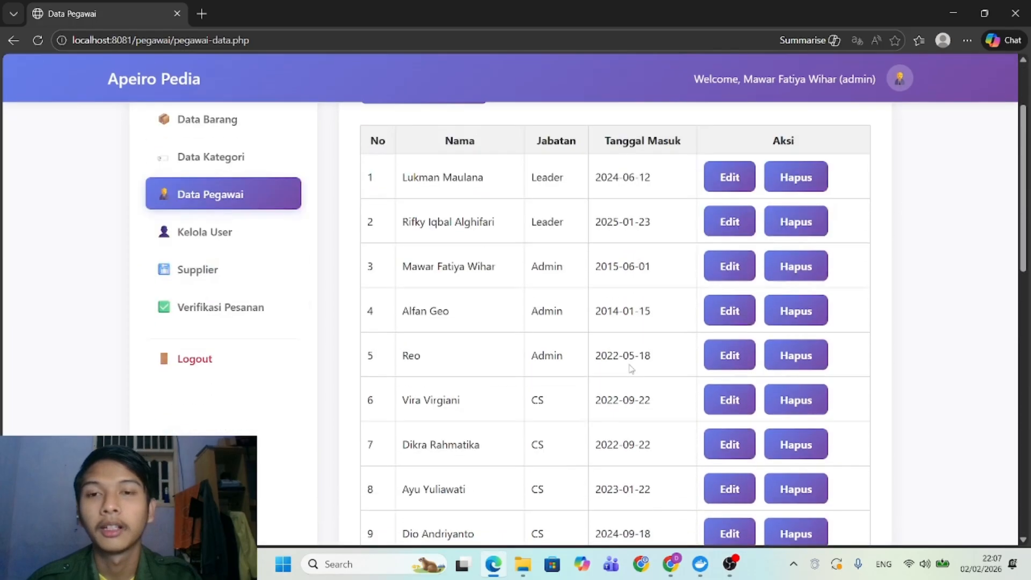
{"action": "scroll", "coordinate": [631, 367], "scroll_direction": "up", "scroll_amount": 3}
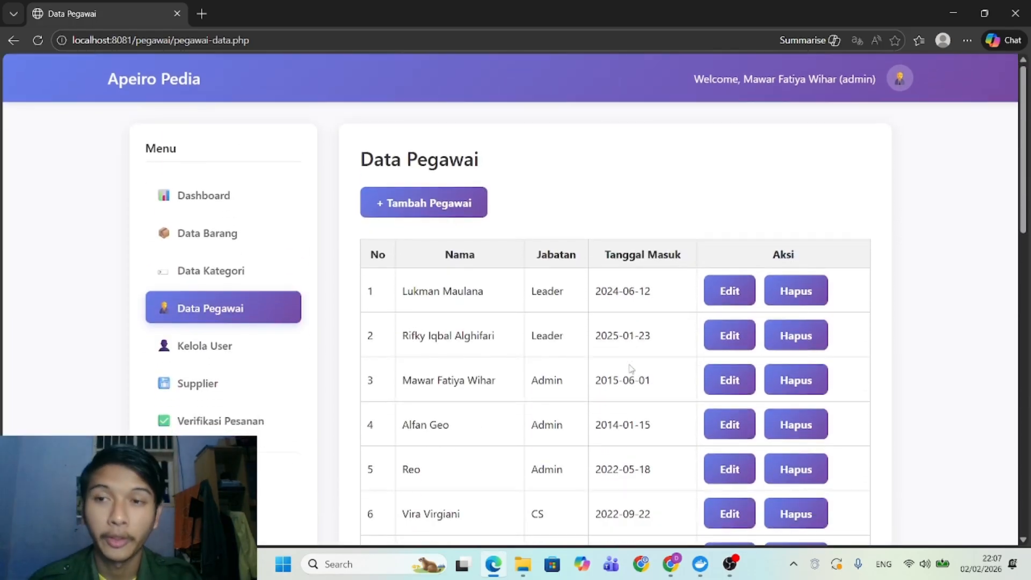
{"action": "scroll", "coordinate": [631, 368], "scroll_direction": "down", "scroll_amount": 3}
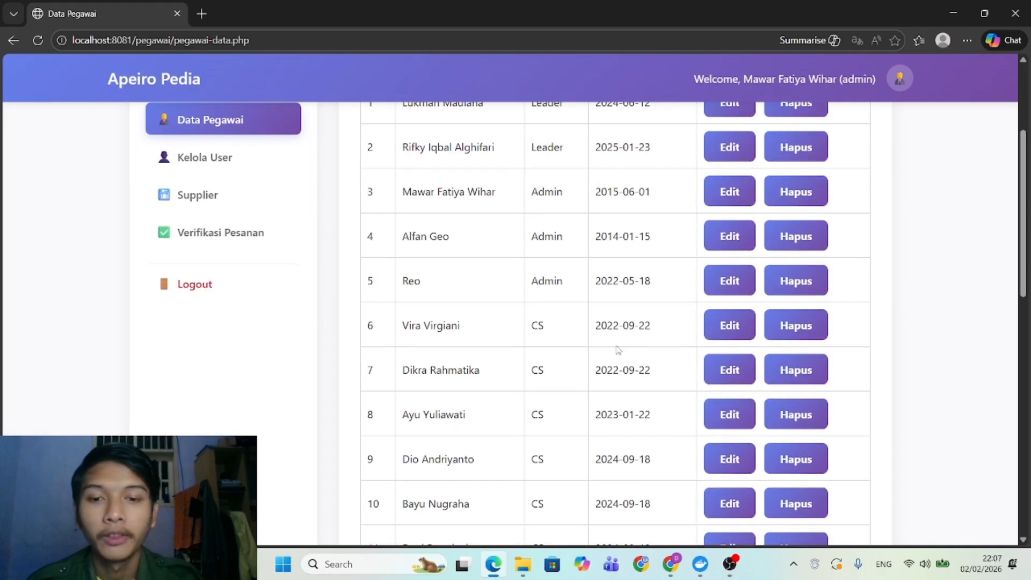
{"action": "scroll", "coordinate": [561, 373], "scroll_direction": "down", "scroll_amount": 4}
{"action": "scroll", "coordinate": [559, 377], "scroll_direction": "down", "scroll_amount": 9}
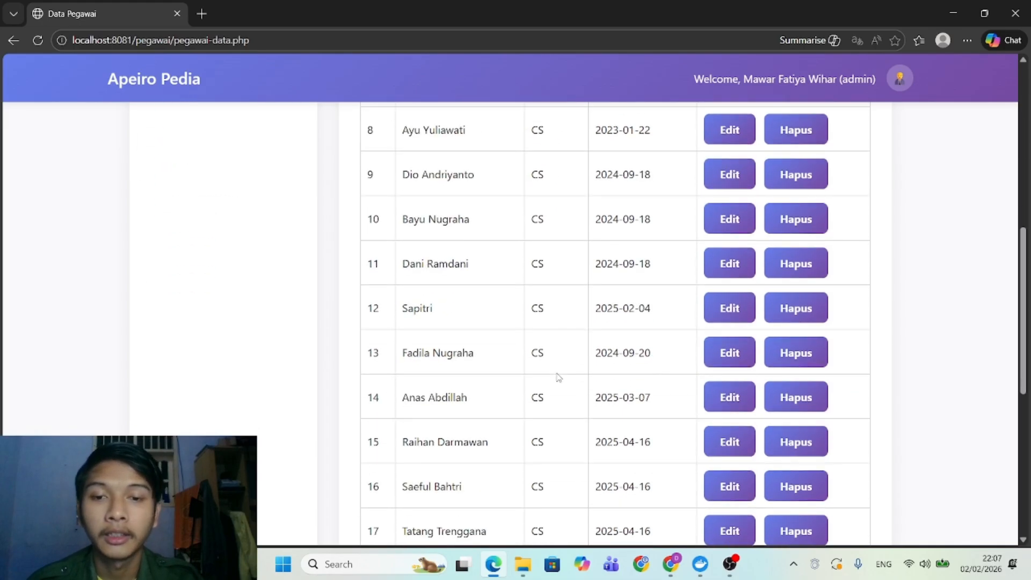
{"action": "scroll", "coordinate": [558, 378], "scroll_direction": "up", "scroll_amount": 16}
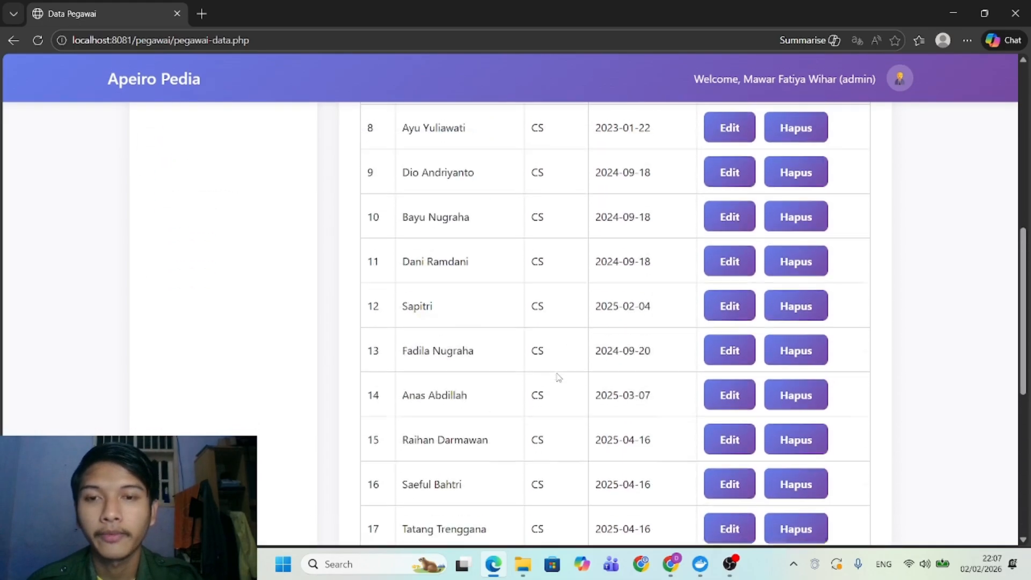
{"action": "scroll", "coordinate": [558, 377], "scroll_direction": "down", "scroll_amount": 13}
{"action": "scroll", "coordinate": [558, 377], "scroll_direction": "down", "scroll_amount": 4}
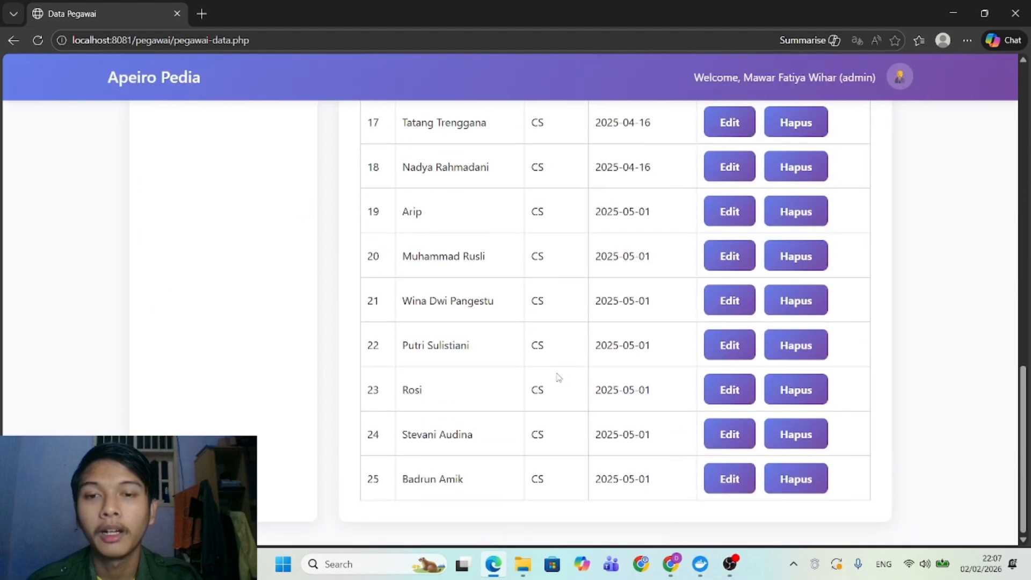
{"action": "scroll", "coordinate": [558, 377], "scroll_direction": "up", "scroll_amount": 15}
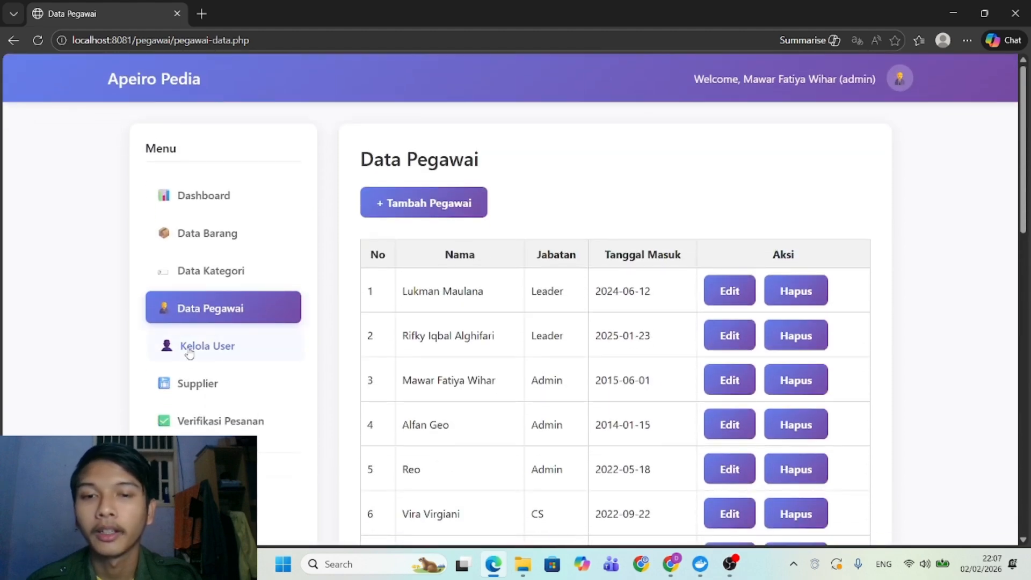
Open Kelola User and scroll through the 27 accounts, briefly selecting the Cs and Leader rows.
{"action": "left_click", "coordinate": [180, 345]}
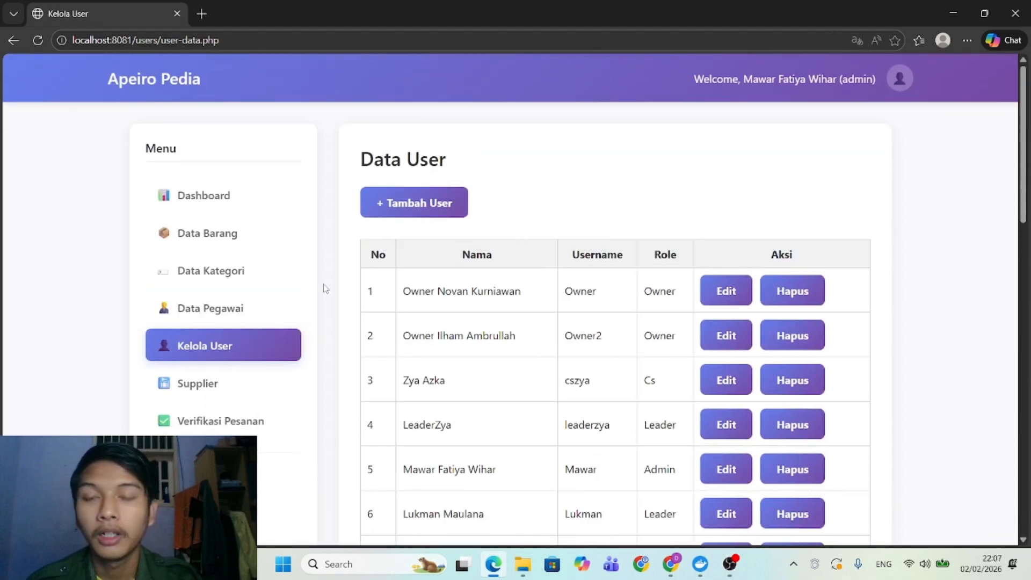
{"action": "scroll", "coordinate": [555, 306], "scroll_direction": "down", "scroll_amount": 1}
{"action": "scroll", "coordinate": [556, 308], "scroll_direction": "up", "scroll_amount": 1}
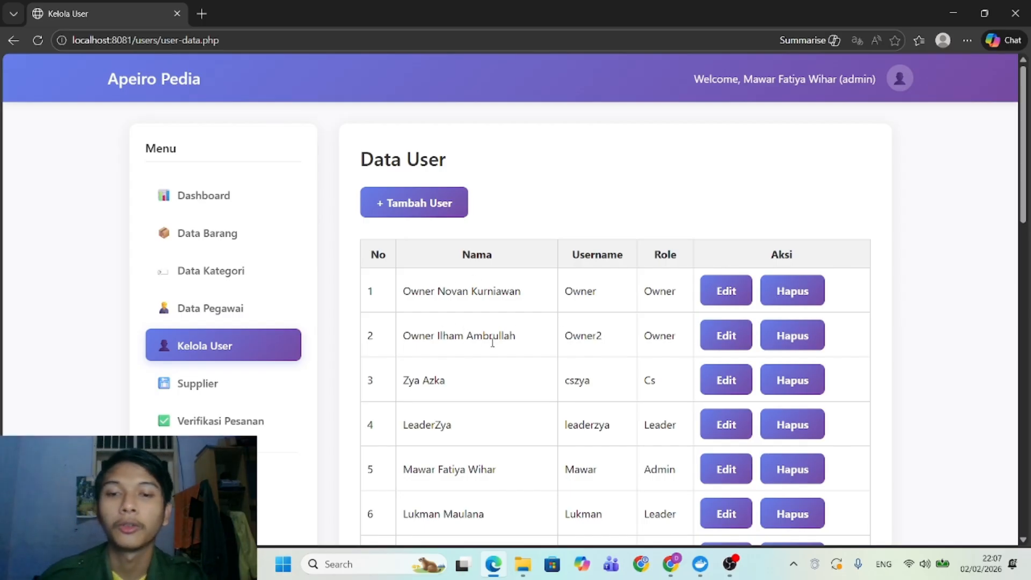
{"action": "scroll", "coordinate": [534, 412], "scroll_direction": "down", "scroll_amount": 1}
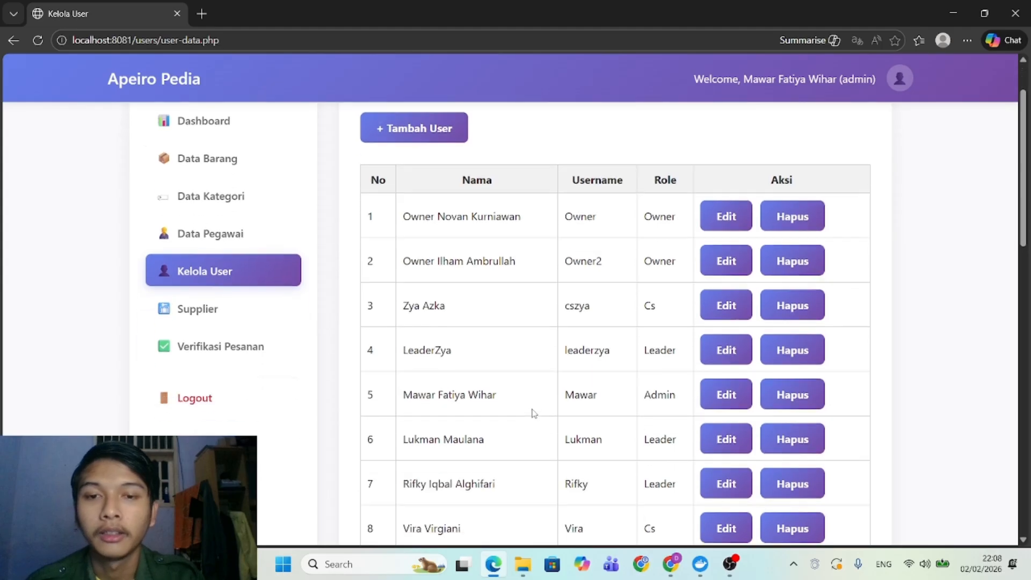
{"action": "scroll", "coordinate": [533, 412], "scroll_direction": "down", "scroll_amount": 12}
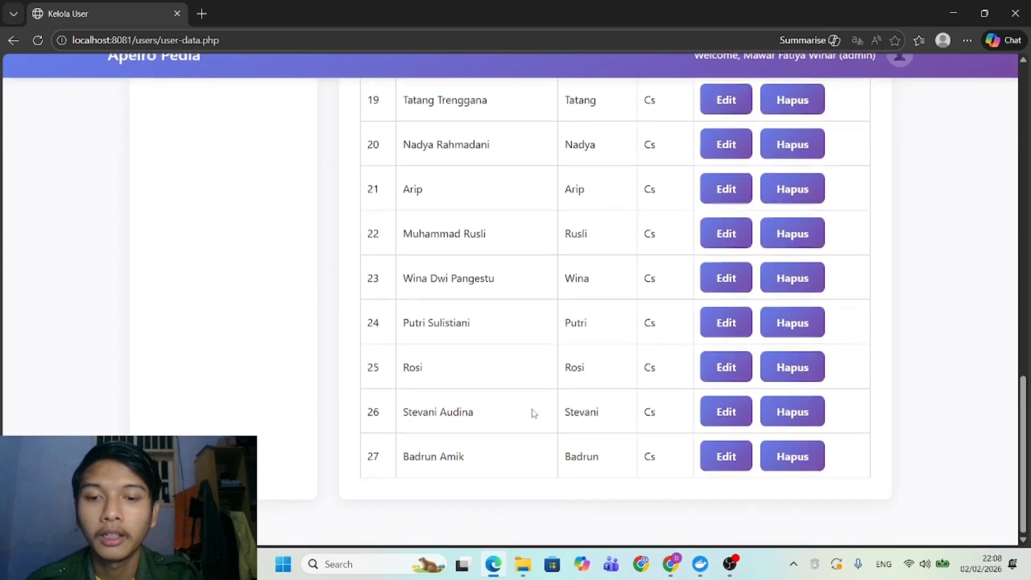
{"action": "scroll", "coordinate": [533, 412], "scroll_direction": "up", "scroll_amount": 14}
{"action": "scroll", "coordinate": [533, 412], "scroll_direction": "down", "scroll_amount": 13}
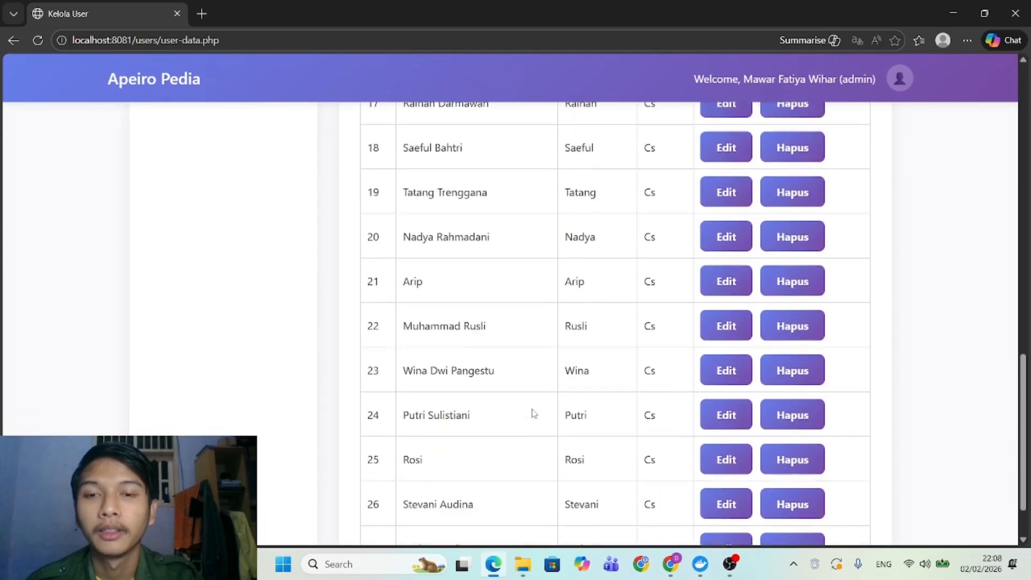
{"action": "scroll", "coordinate": [532, 412], "scroll_direction": "up", "scroll_amount": 14}
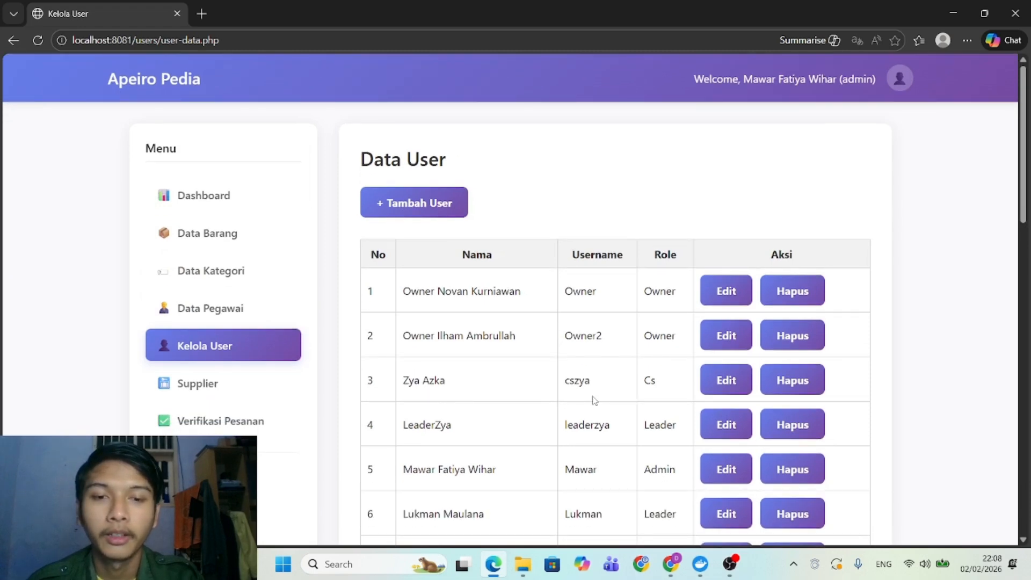
{"action": "left_click_drag", "start_coordinate": [402, 380], "coordinate": [810, 429]}
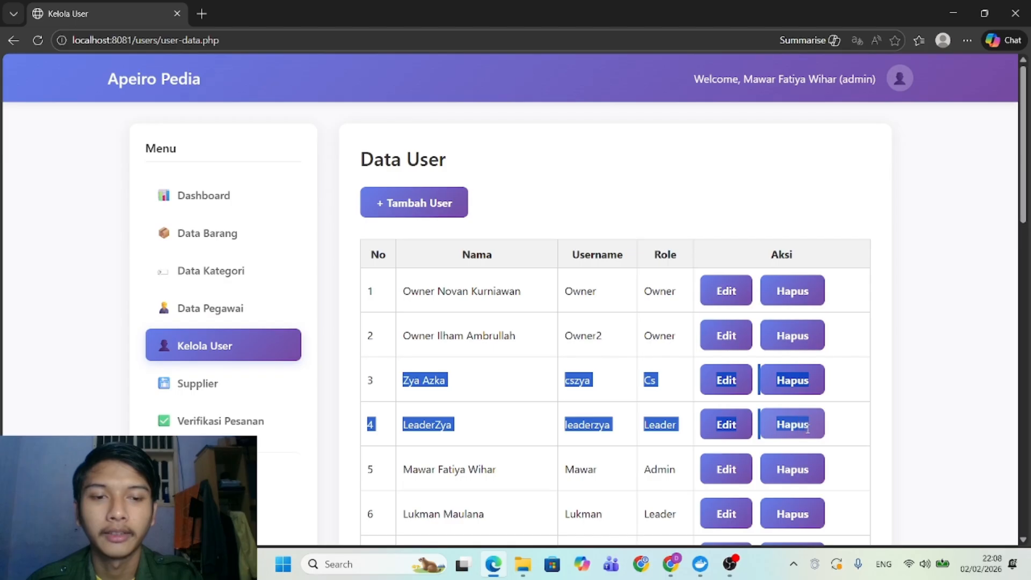
{"action": "scroll", "coordinate": [408, 302], "scroll_direction": "down", "scroll_amount": 1}
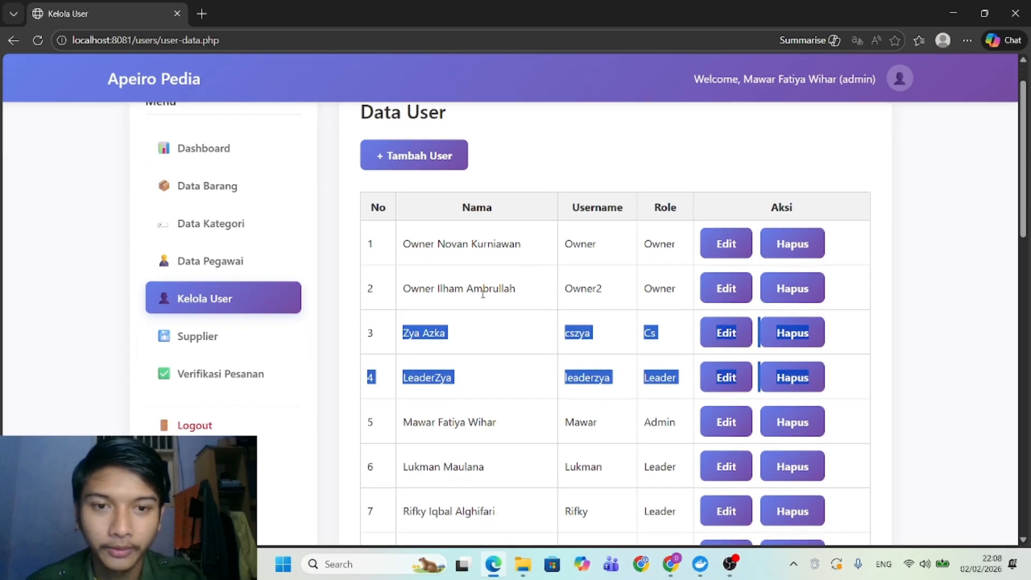
{"action": "left_click", "coordinate": [482, 294]}
{"action": "scroll", "coordinate": [483, 295], "scroll_direction": "down", "scroll_amount": 8}
{"action": "scroll", "coordinate": [483, 297], "scroll_direction": "down", "scroll_amount": 7}
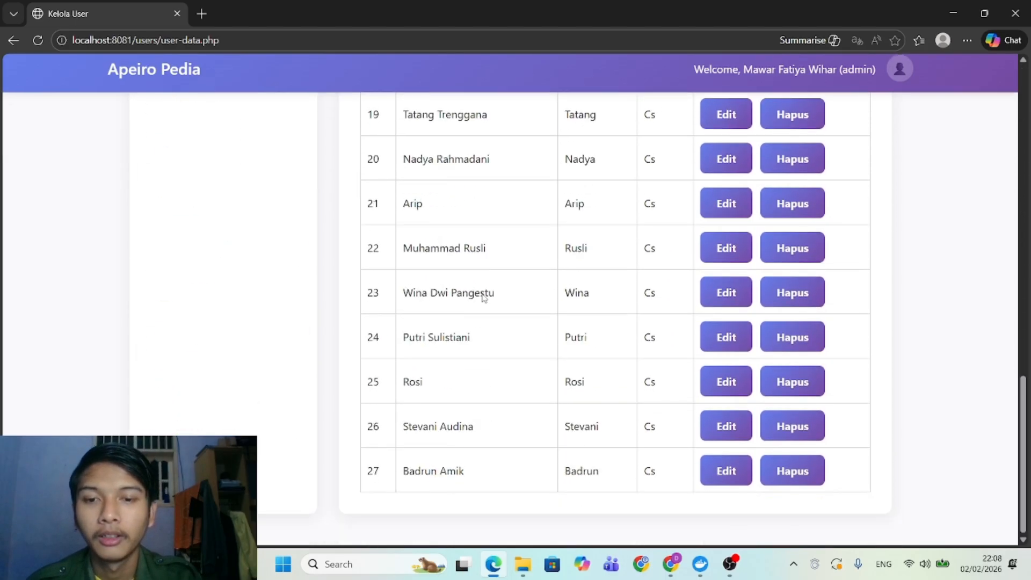
{"action": "scroll", "coordinate": [483, 296], "scroll_direction": "up", "scroll_amount": 15}
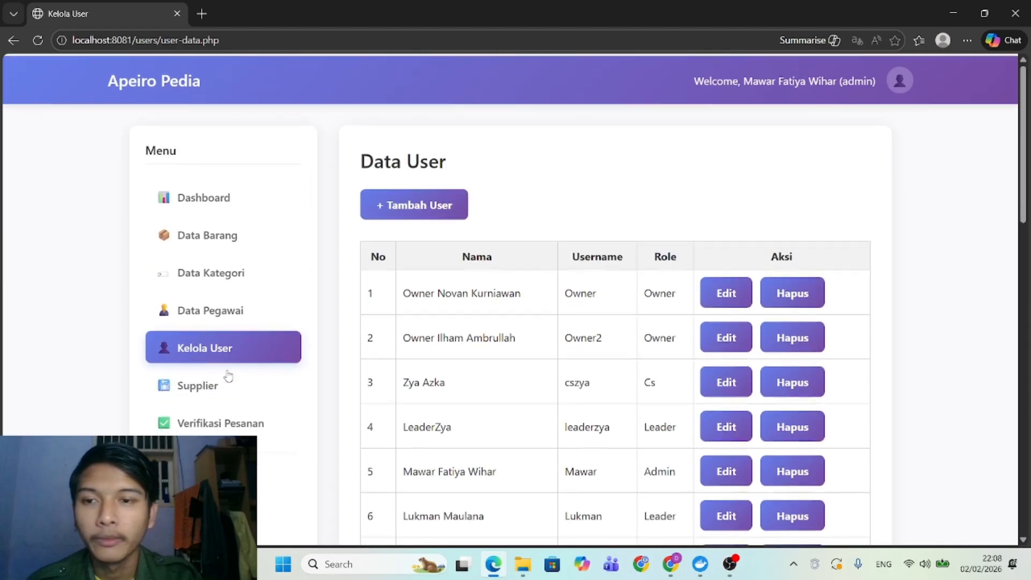
View the Data Supplier page, then return via employee data to the user list.
{"action": "left_click", "coordinate": [184, 397]}
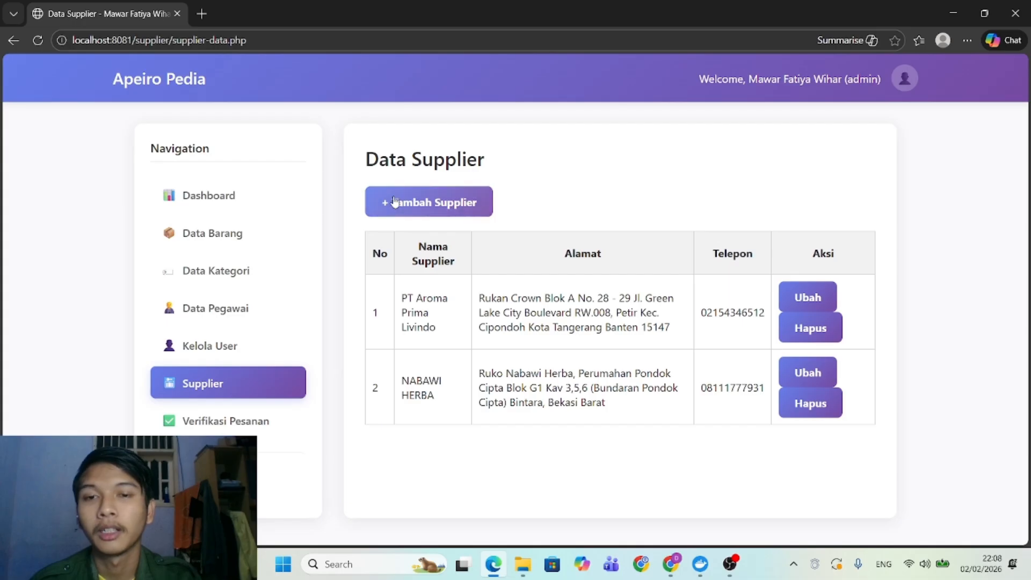
{"action": "left_click", "coordinate": [222, 304]}
{"action": "left_click", "coordinate": [217, 353]}
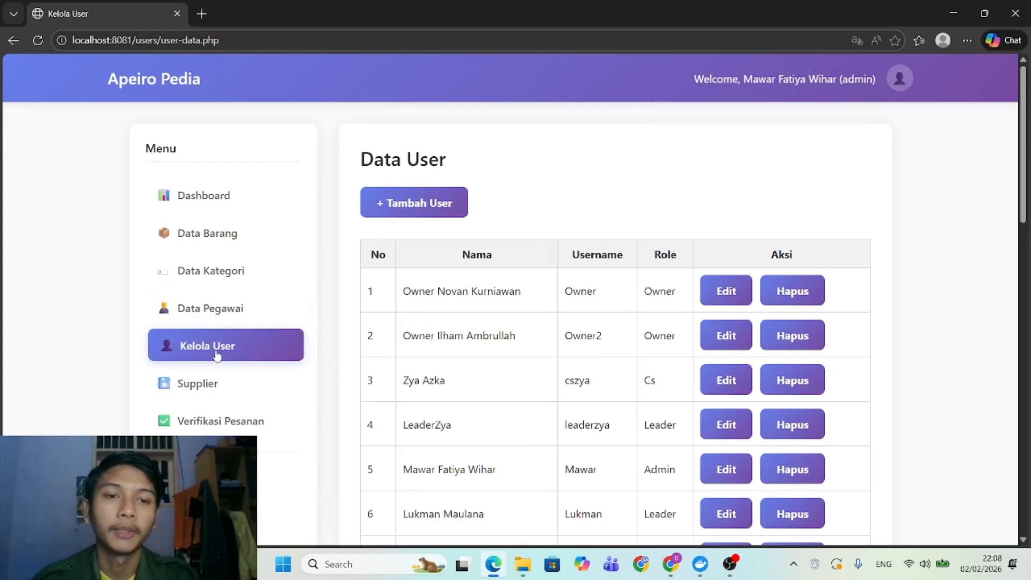
Log out of admin and sign in with the saved leader username and its password.
{"action": "left_click", "coordinate": [206, 423]}
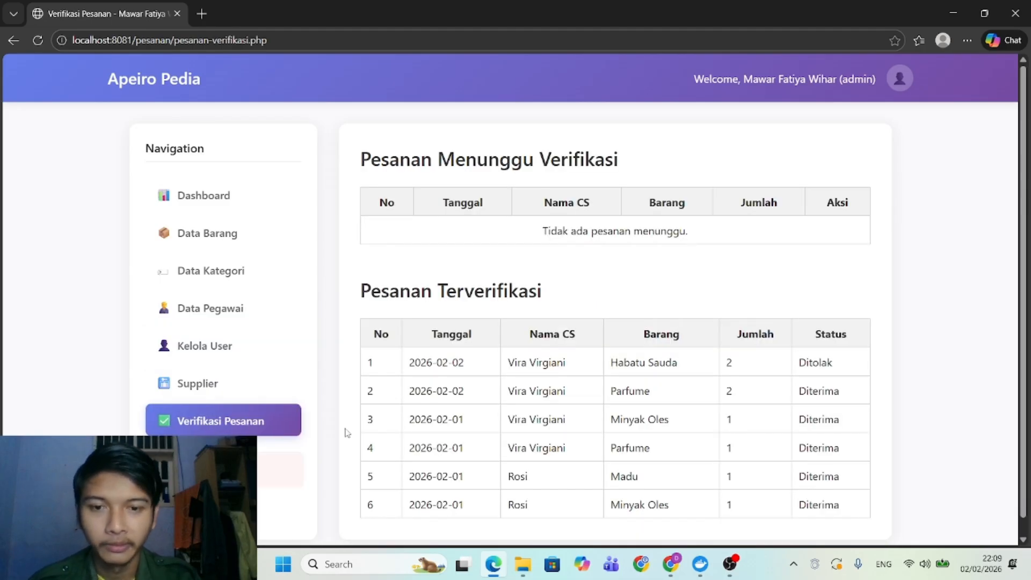
{"action": "left_click", "coordinate": [220, 469]}
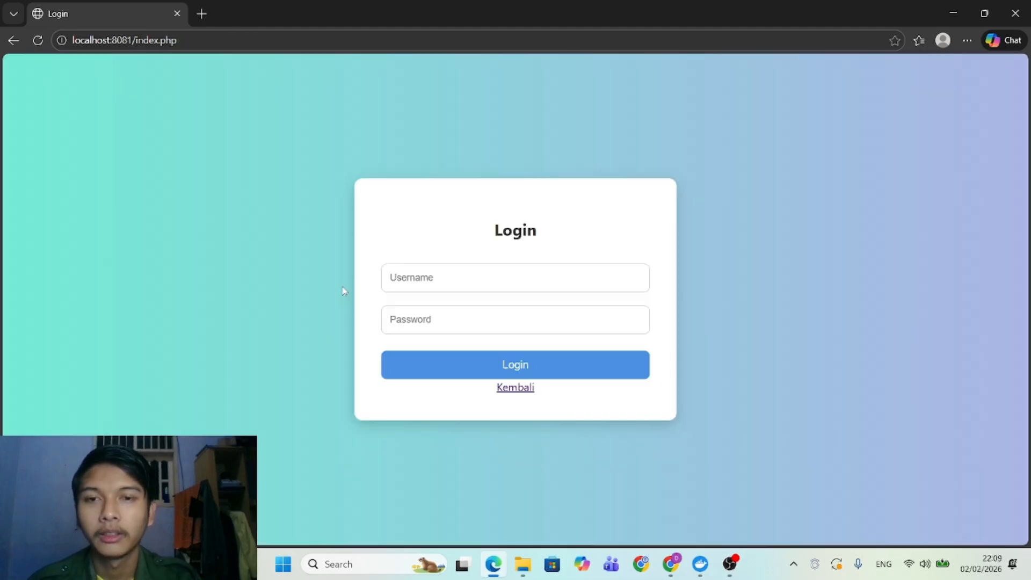
{"action": "left_click", "coordinate": [416, 276]}
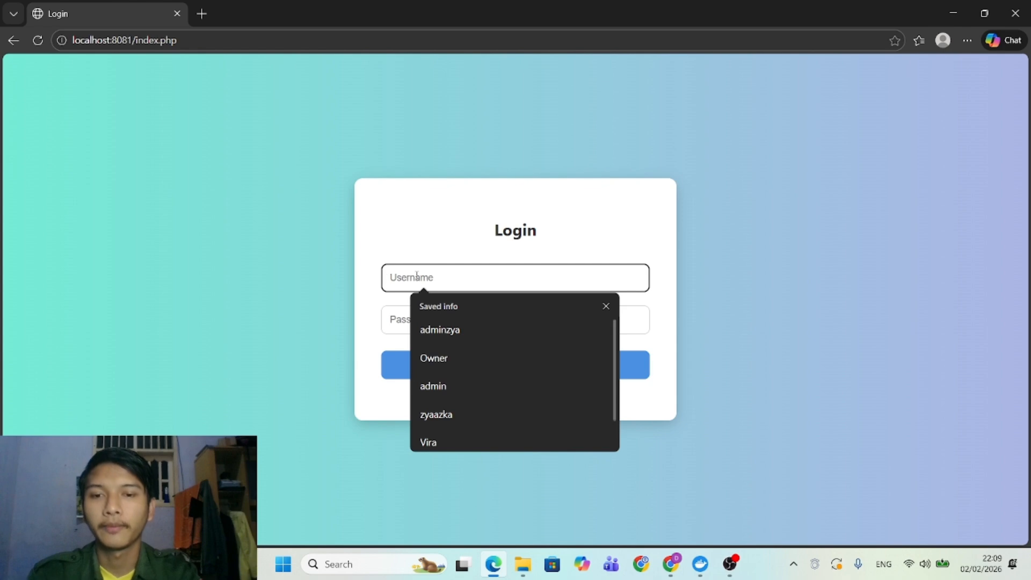
{"action": "type", "text": "L"}
{"action": "key", "text": "Down"}
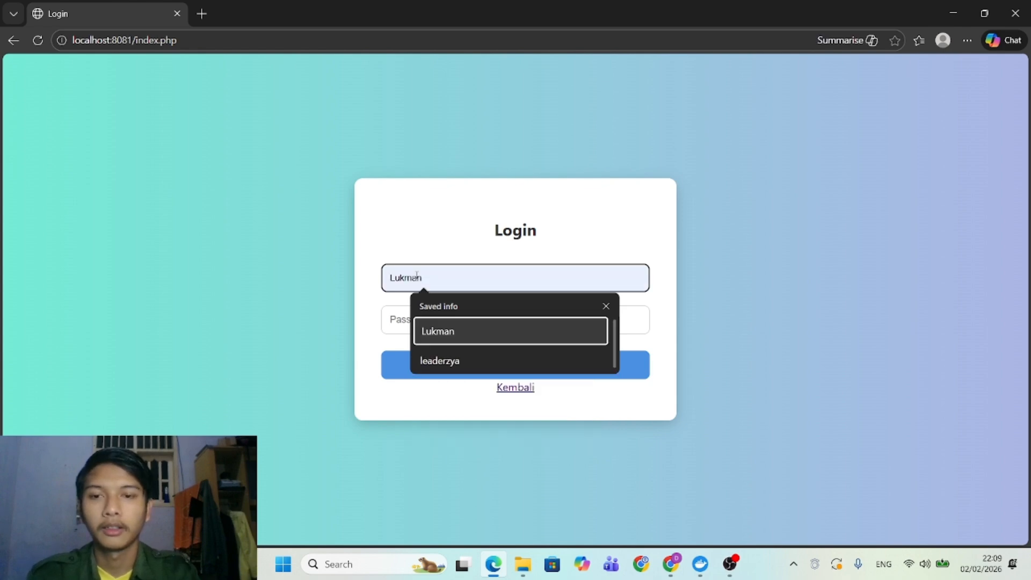
{"action": "key", "text": "Down"}
{"action": "key", "text": "Up"}
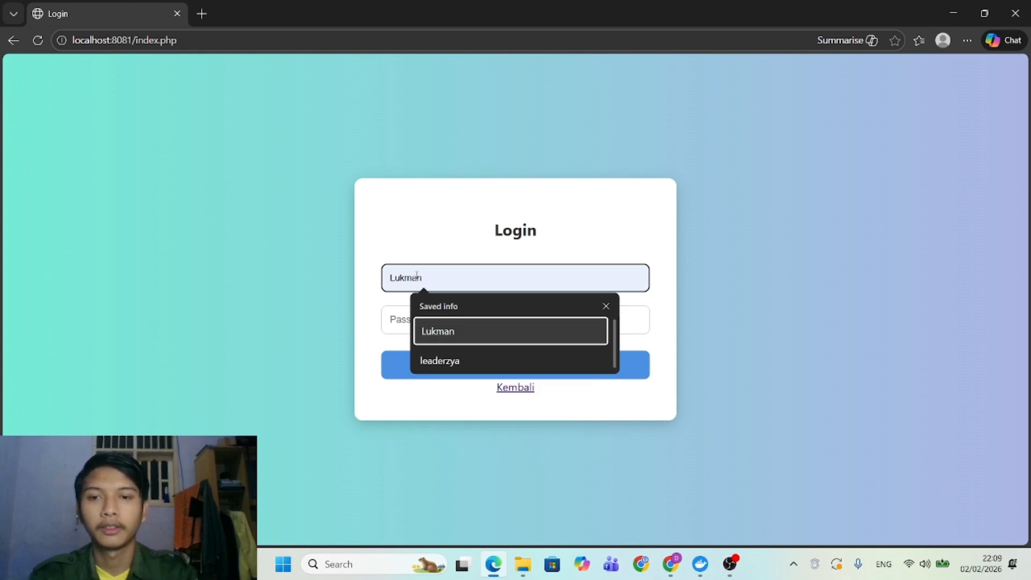
{"action": "key", "text": "Down"}
{"action": "key", "text": "Return"}
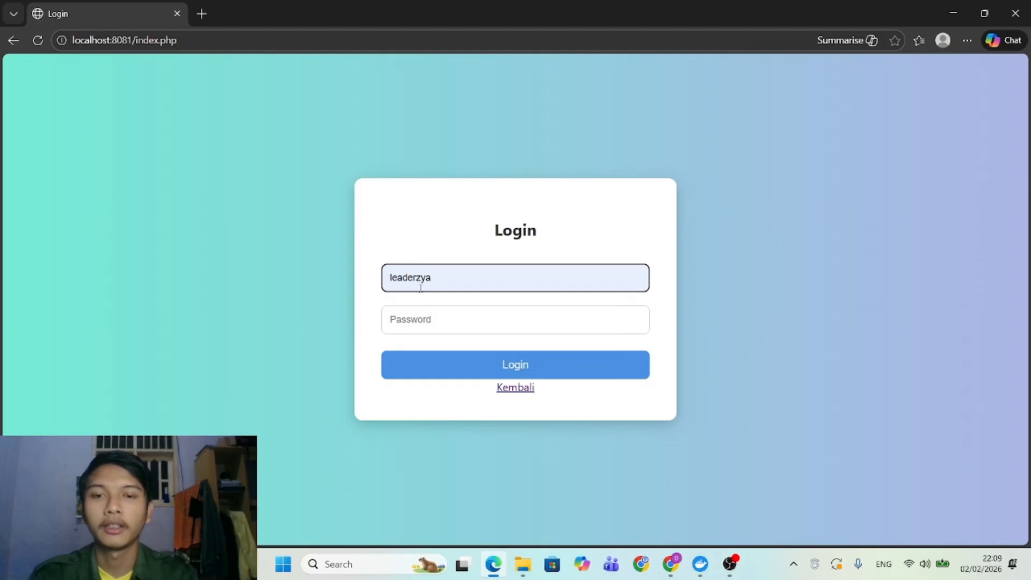
{"action": "left_click", "coordinate": [422, 314]}
{"action": "type", "text": "12345"}
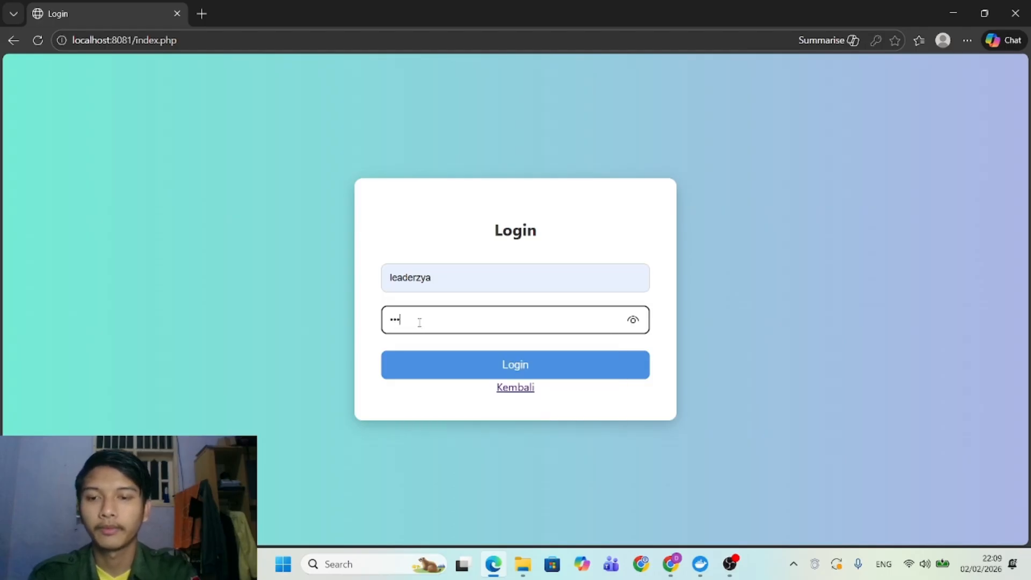
{"action": "type", "text": "6"}
{"action": "key", "text": "Return"}
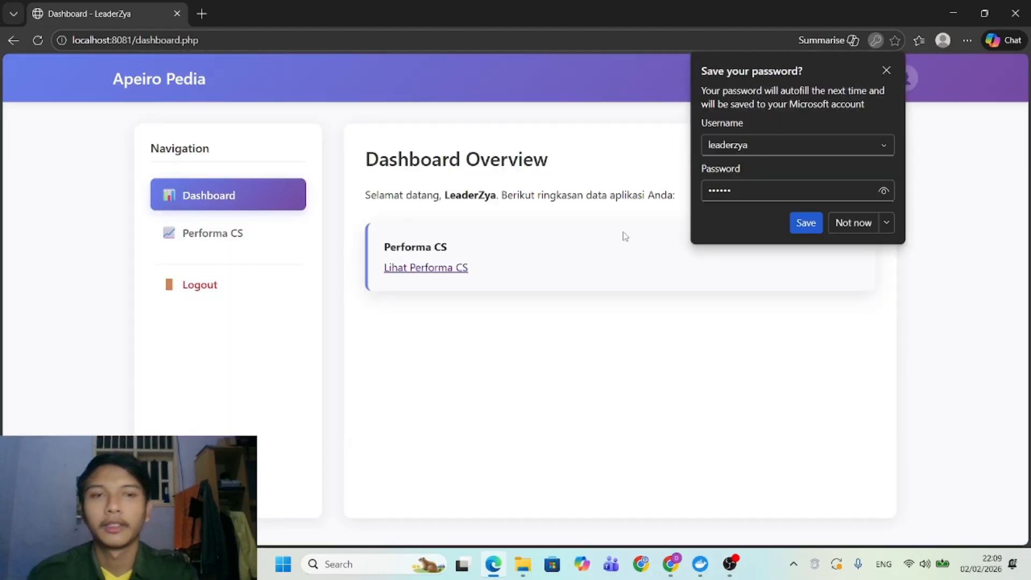
Open Lihat Performa CS and review each agent's orders, products sold and commission.
{"action": "left_click", "coordinate": [886, 71]}
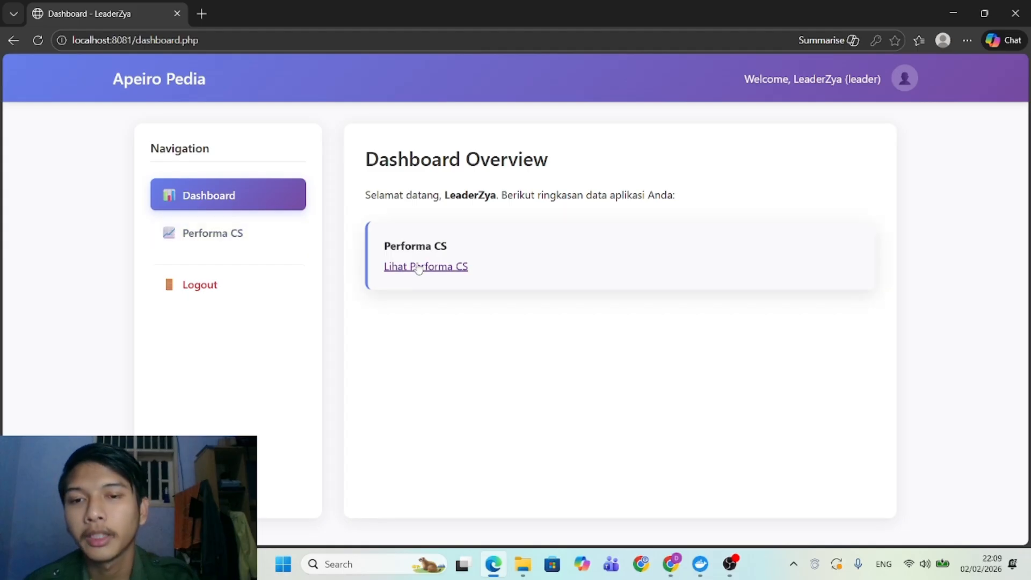
{"action": "left_click", "coordinate": [417, 268]}
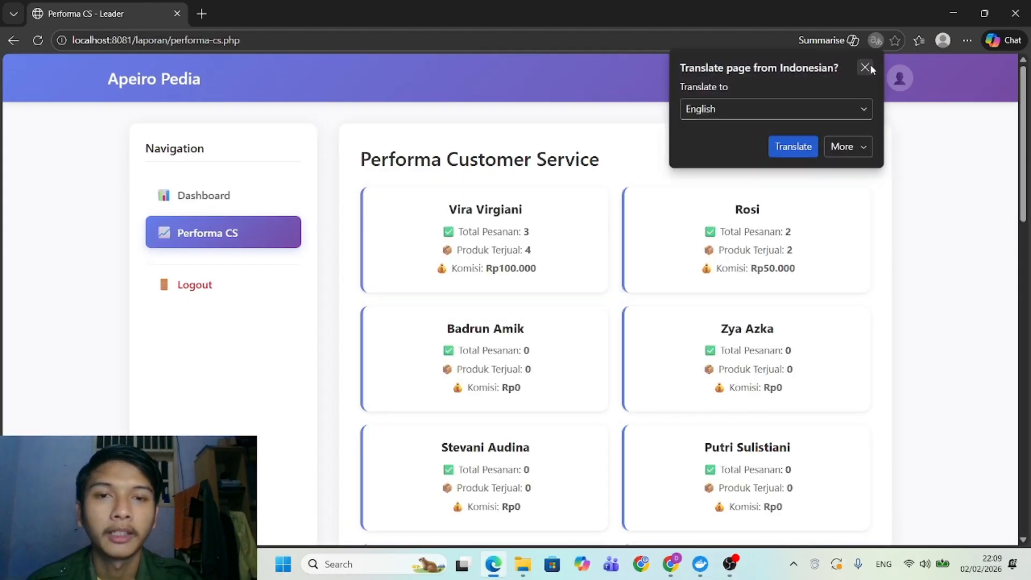
{"action": "left_click", "coordinate": [865, 68]}
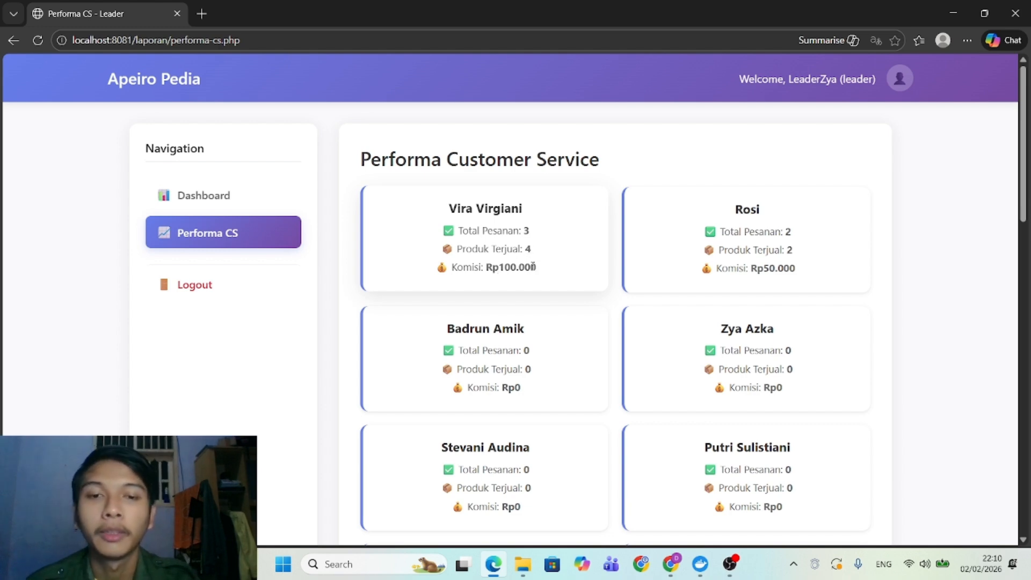
{"action": "left_click_drag", "start_coordinate": [537, 268], "coordinate": [486, 268]}
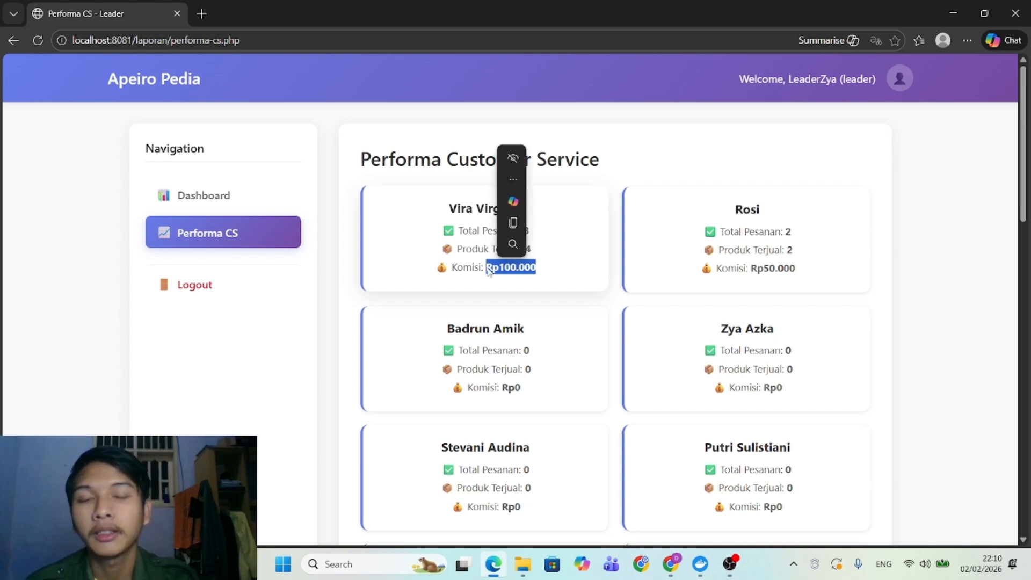
{"action": "left_click", "coordinate": [699, 249]}
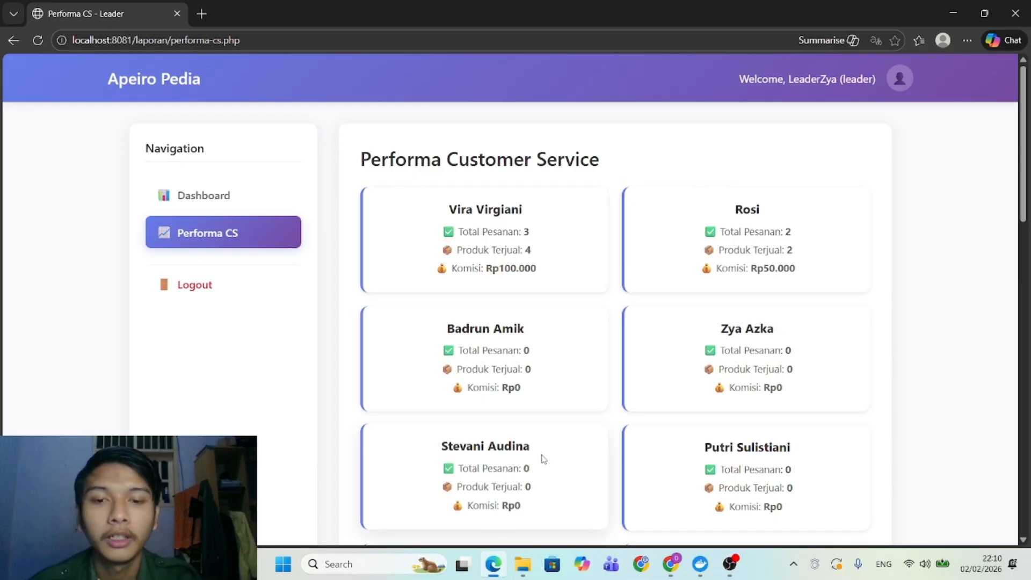
Scroll through the CS performance list, then log out of the leader account.
{"action": "scroll", "coordinate": [542, 458], "scroll_direction": "down", "scroll_amount": 5}
{"action": "scroll", "coordinate": [543, 458], "scroll_direction": "down", "scroll_amount": 10}
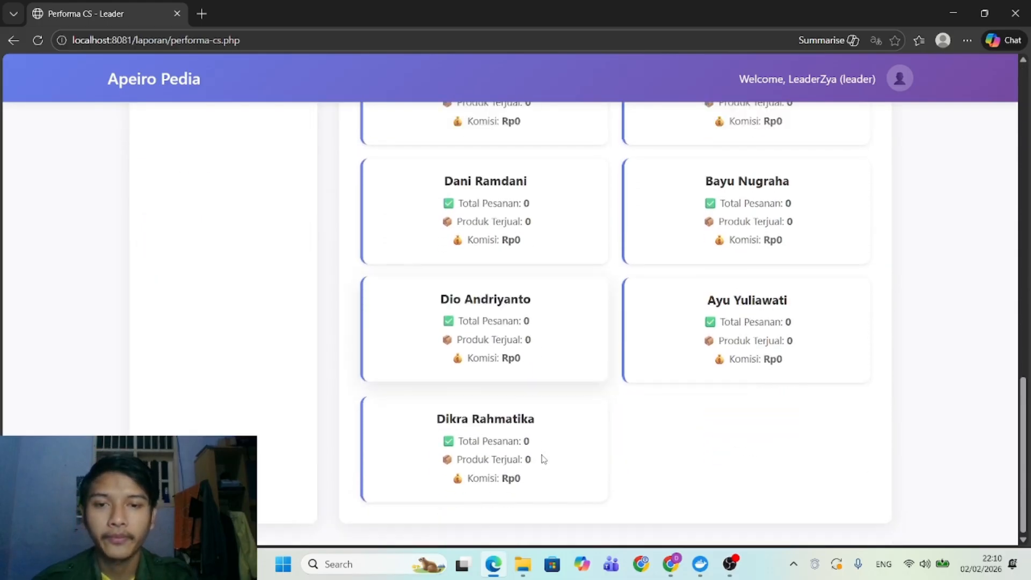
{"action": "scroll", "coordinate": [543, 458], "scroll_direction": "up", "scroll_amount": 15}
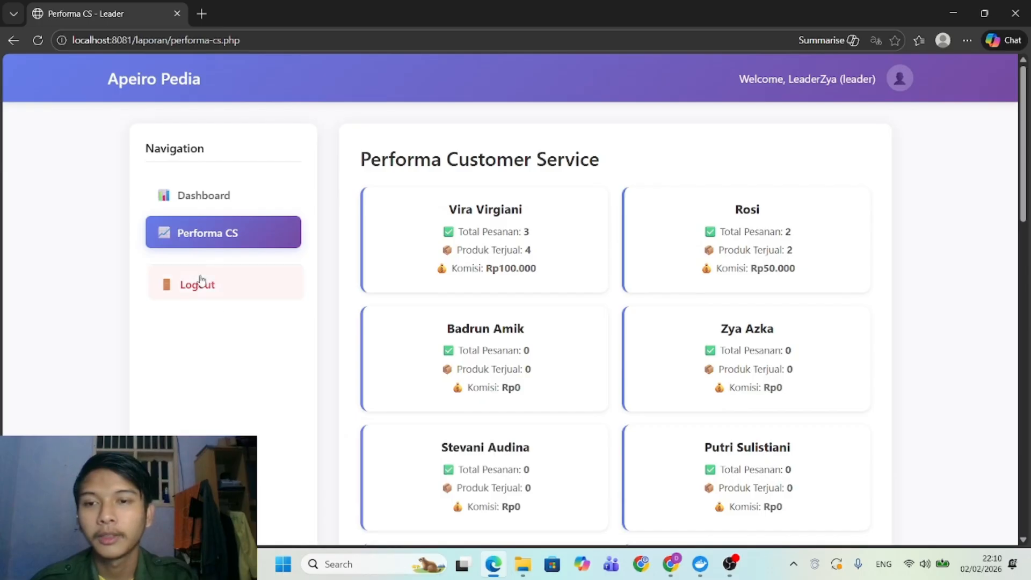
{"action": "left_click", "coordinate": [201, 282]}
Log in with the customer service agent's username and password.
{"action": "left_click", "coordinate": [399, 271]}
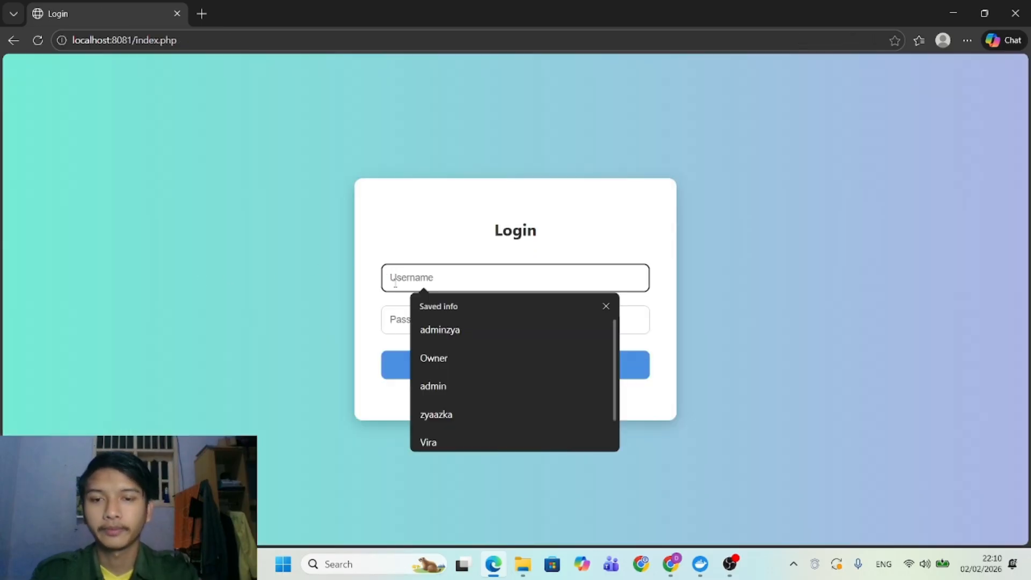
{"action": "scroll", "coordinate": [475, 384], "scroll_direction": "down", "scroll_amount": 1}
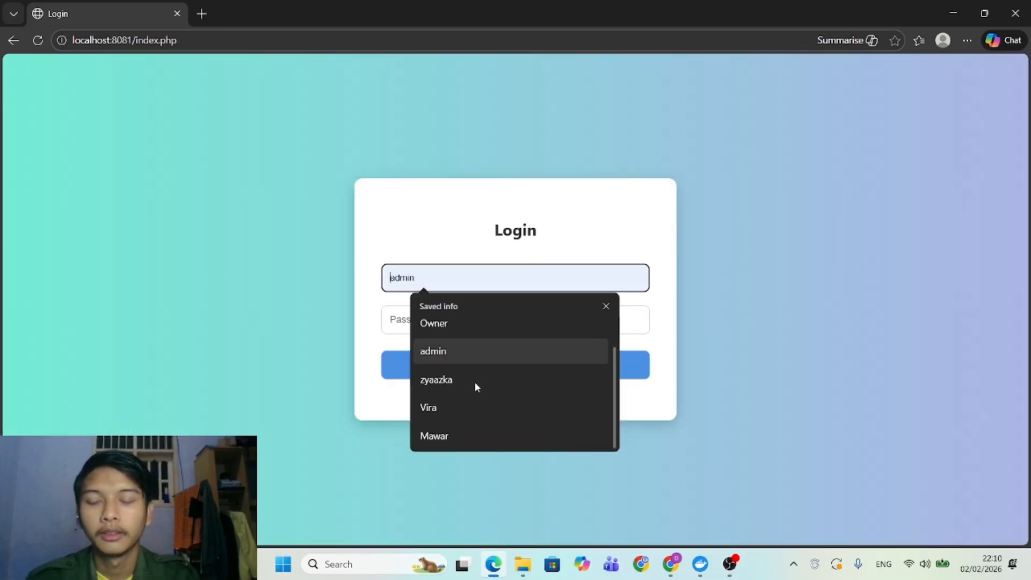
{"action": "type", "text": "Arip"}
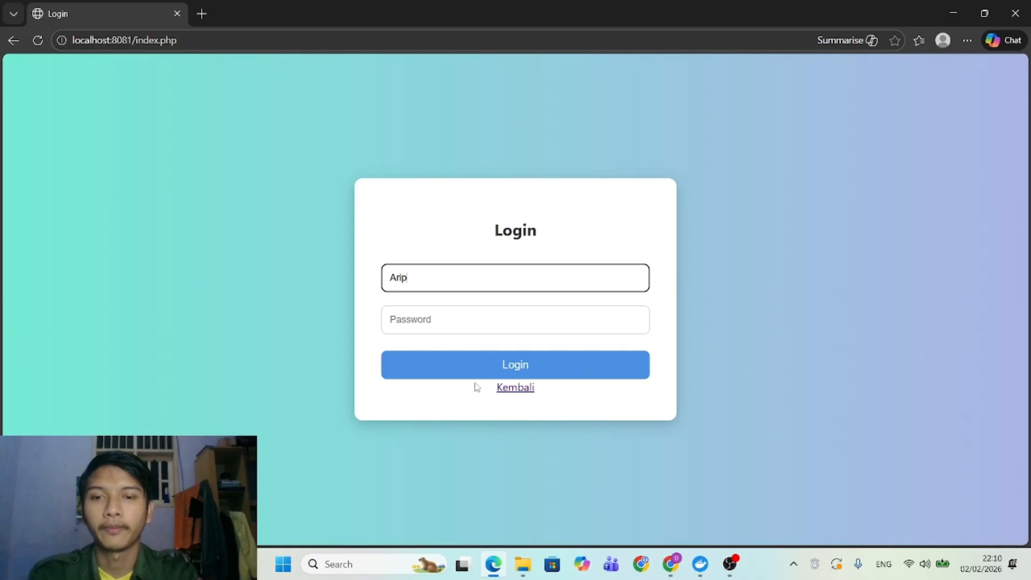
{"action": "left_click", "coordinate": [428, 318]}
{"action": "type", "text": "123"}
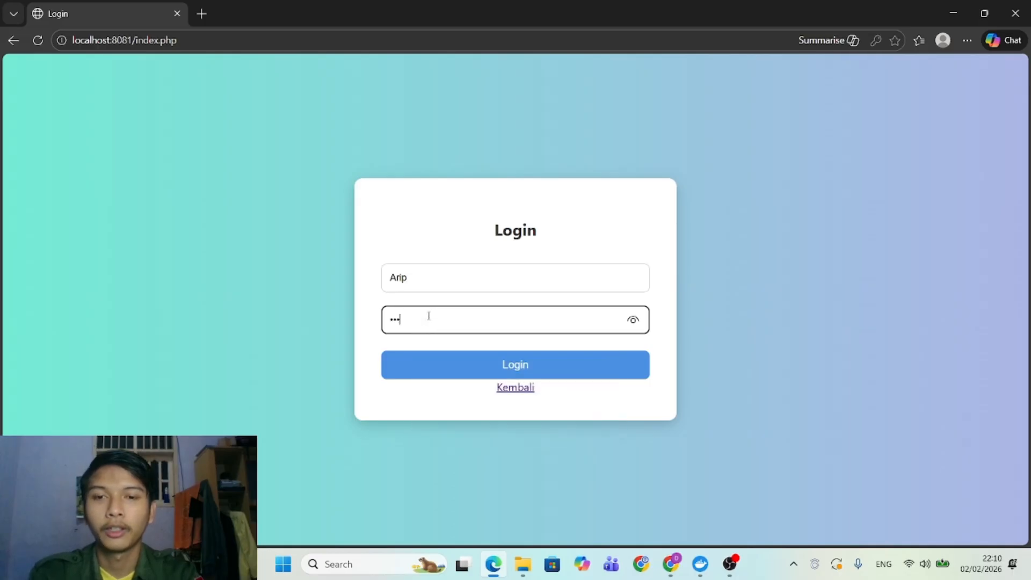
{"action": "key", "text": "Return"}
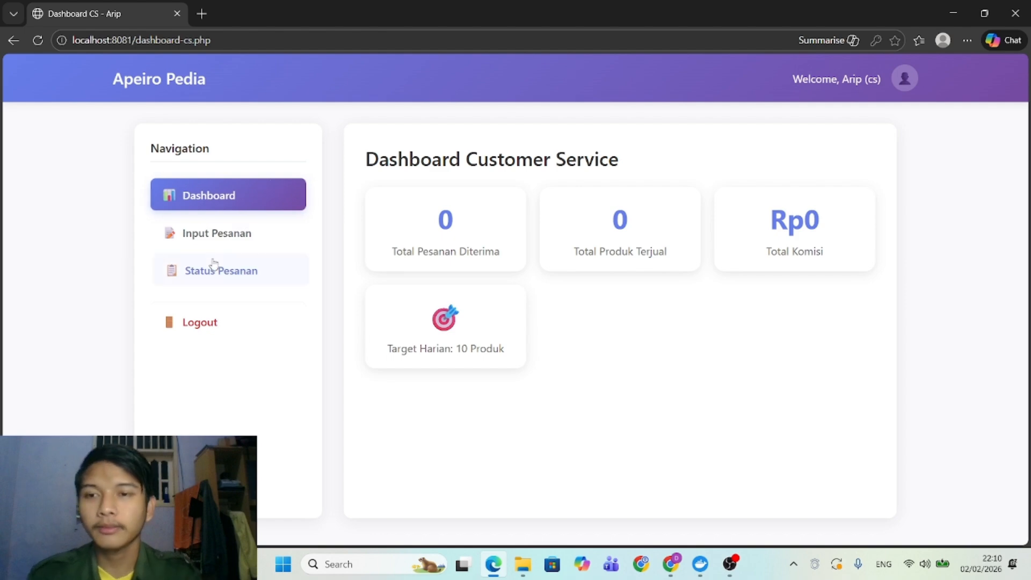
In Input Pesanan, record and save an order for 3 Minyak Oles.
{"action": "left_click", "coordinate": [205, 241]}
{"action": "left_click", "coordinate": [503, 245]}
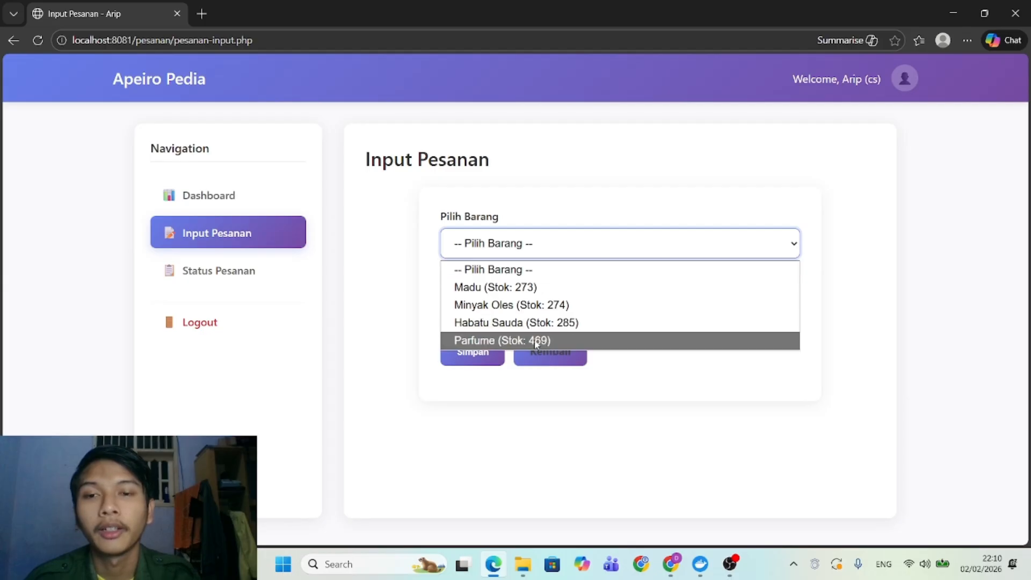
{"action": "left_click", "coordinate": [477, 321]}
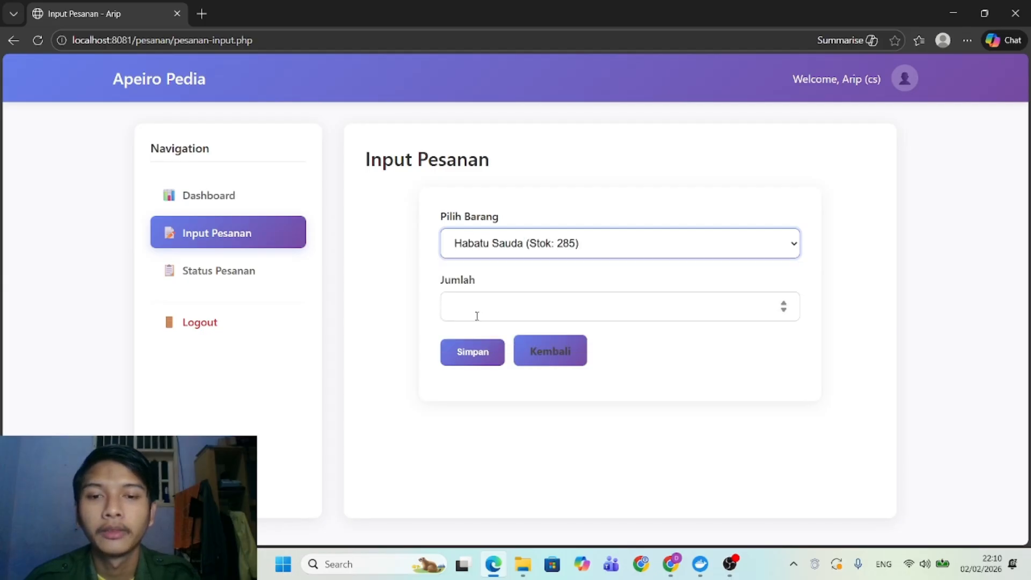
{"action": "left_click", "coordinate": [494, 246]}
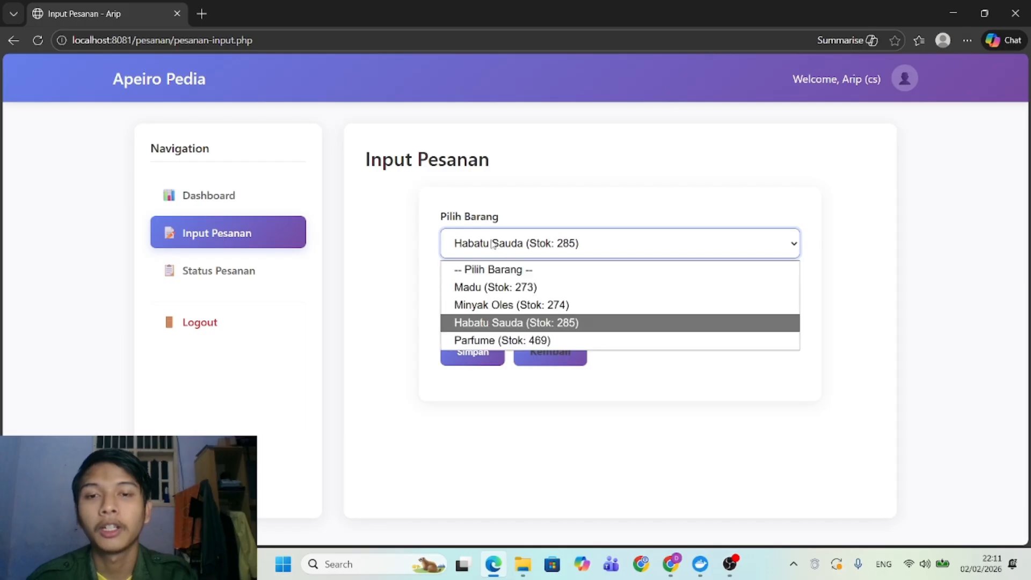
{"action": "left_click", "coordinate": [483, 305]}
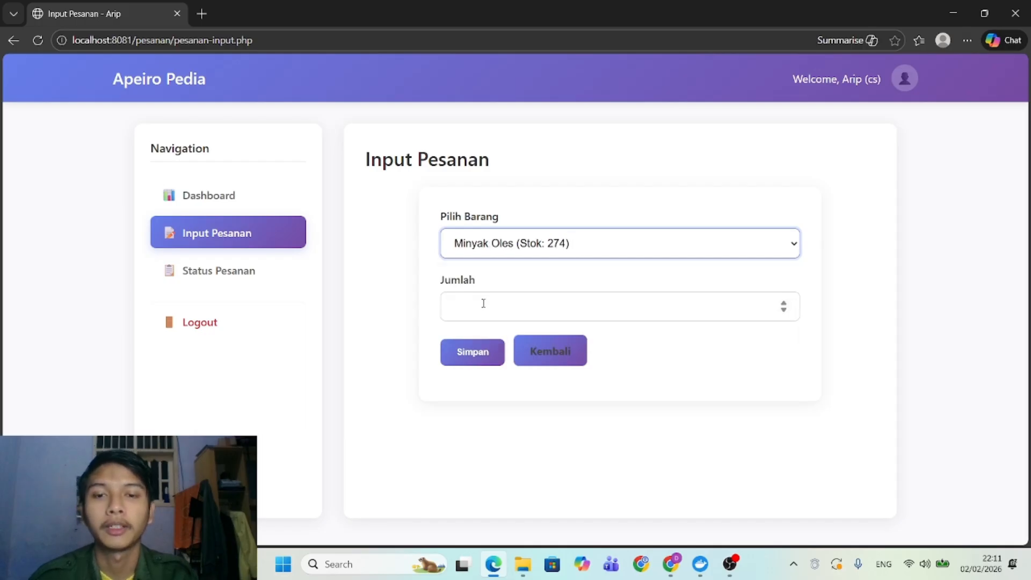
{"action": "left_click", "coordinate": [483, 304]}
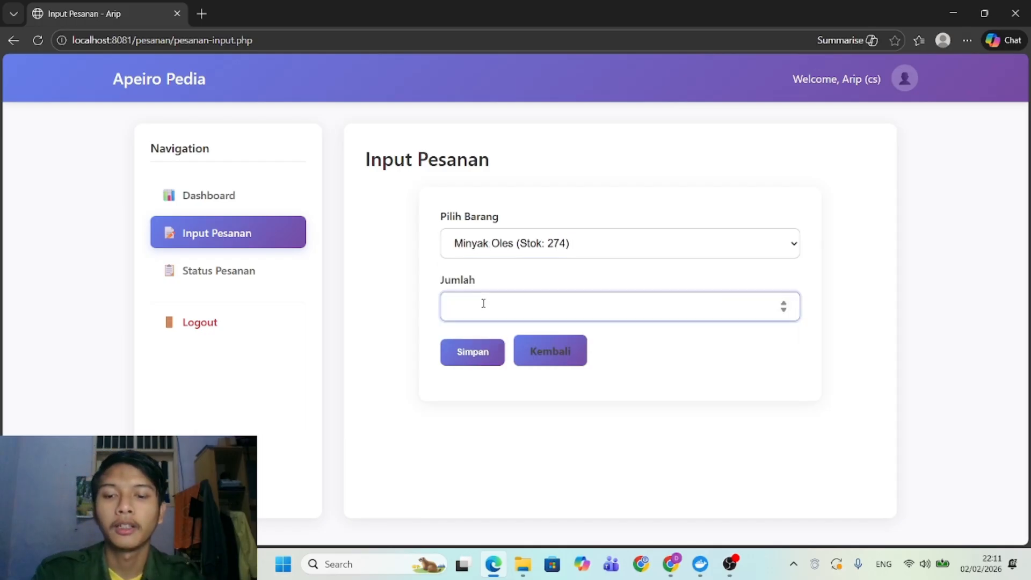
{"action": "left_click", "coordinate": [471, 352]}
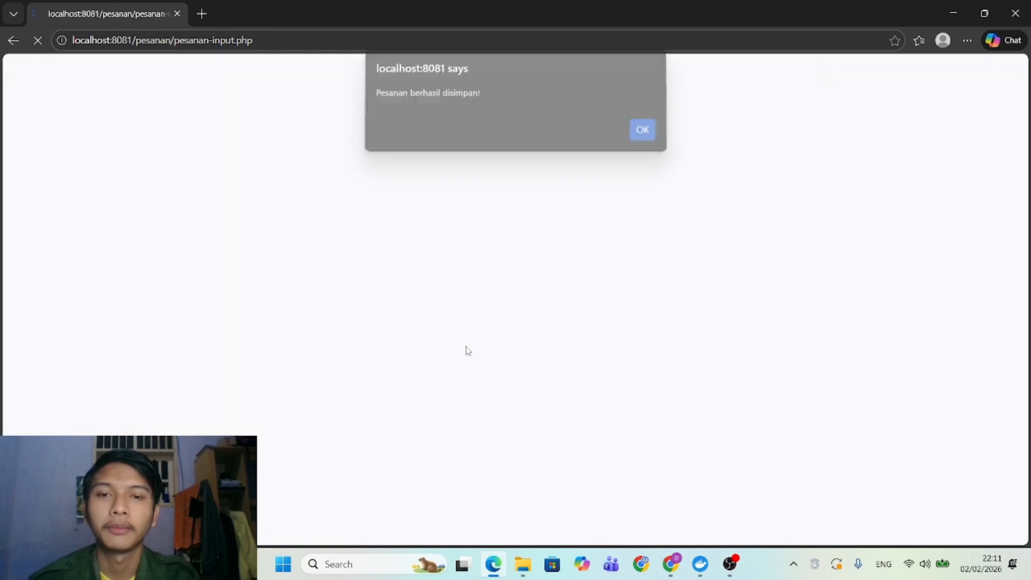
{"action": "left_click", "coordinate": [640, 136]}
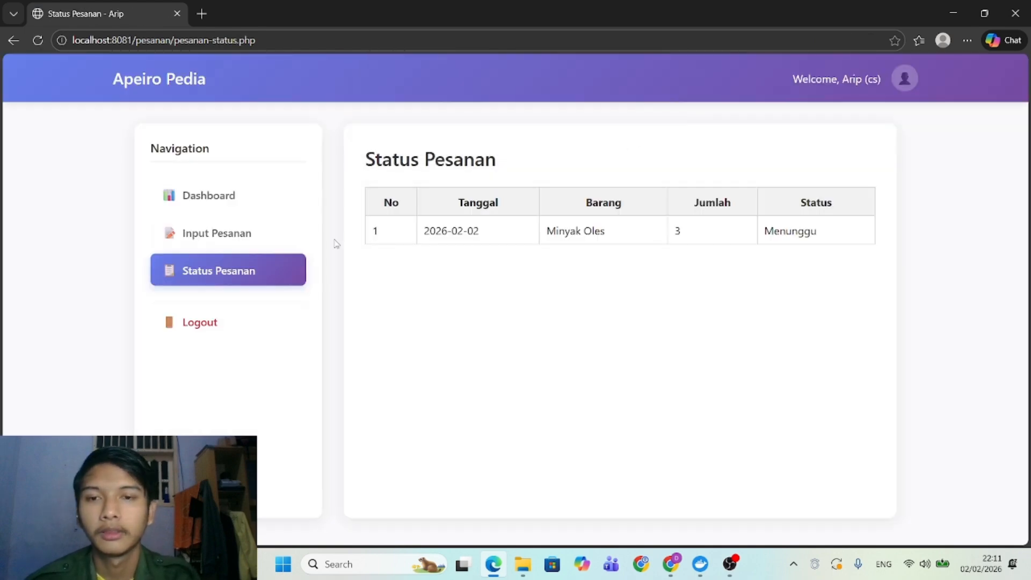
Record and save a second order for 3 Madu, then log out.
{"action": "left_click", "coordinate": [238, 236]}
{"action": "left_click", "coordinate": [499, 244]}
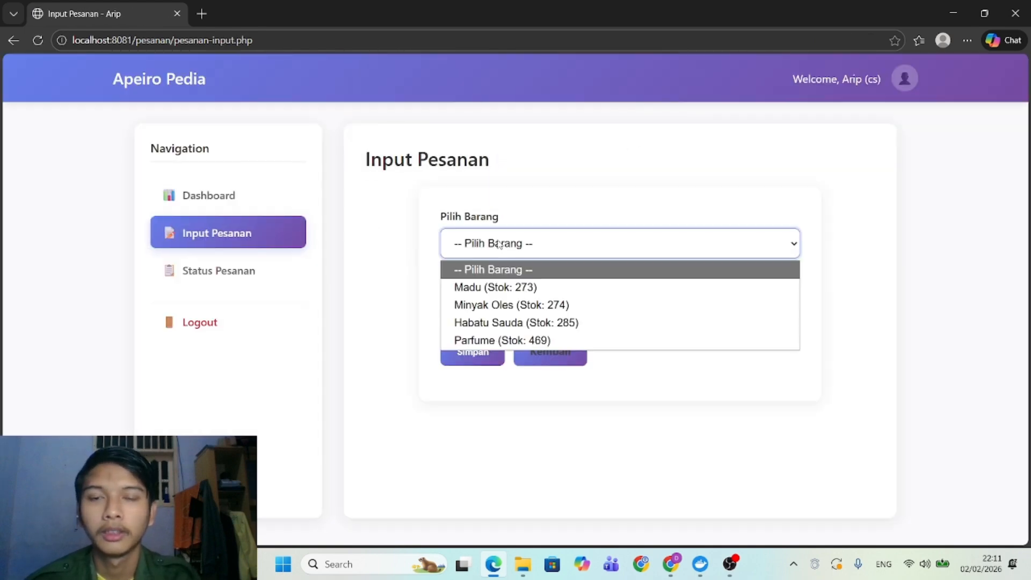
{"action": "left_click", "coordinate": [505, 290]}
{"action": "left_click", "coordinate": [501, 309]}
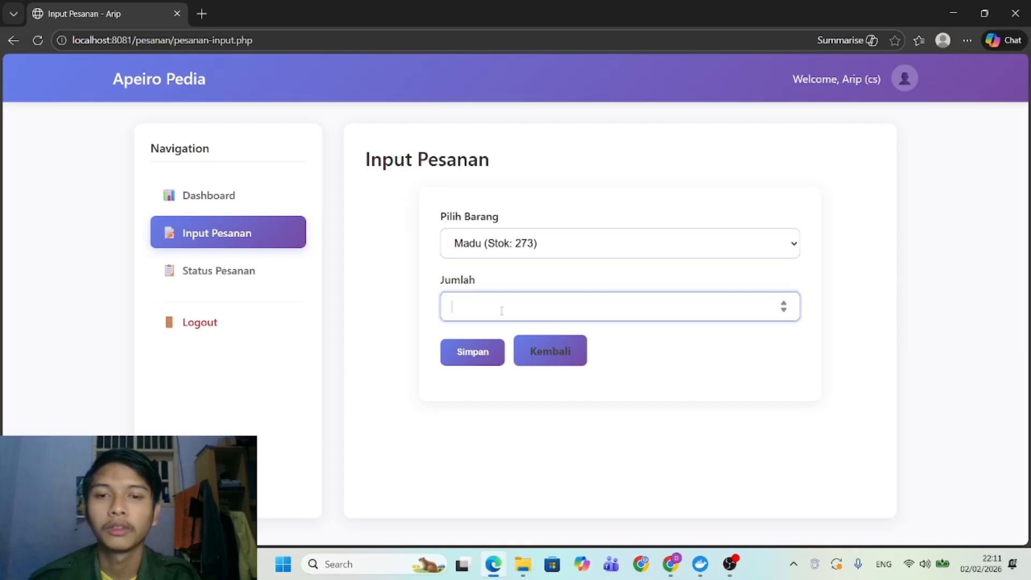
{"action": "type", "text": "3"}
{"action": "left_click", "coordinate": [472, 351]}
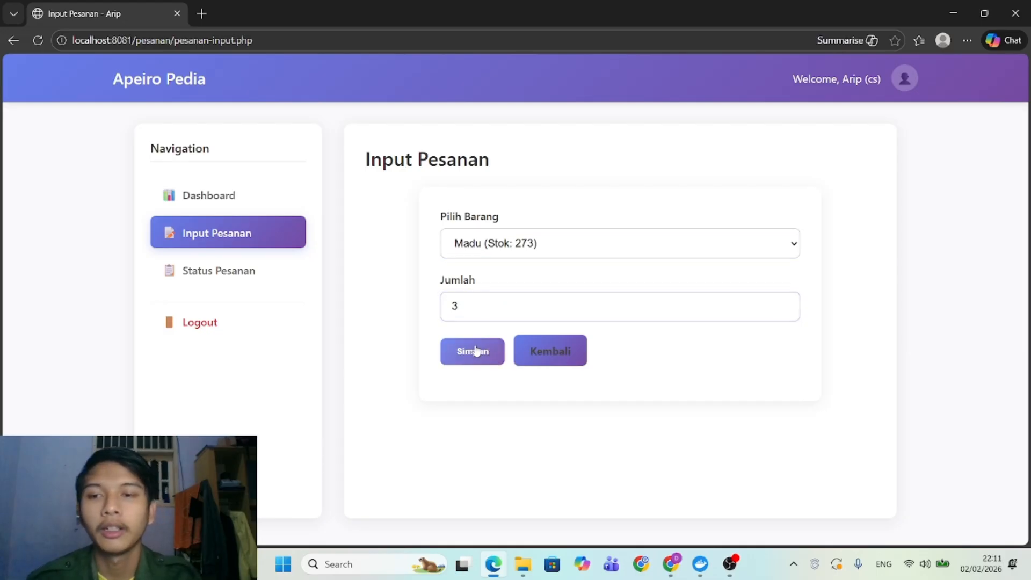
{"action": "left_click", "coordinate": [642, 132]}
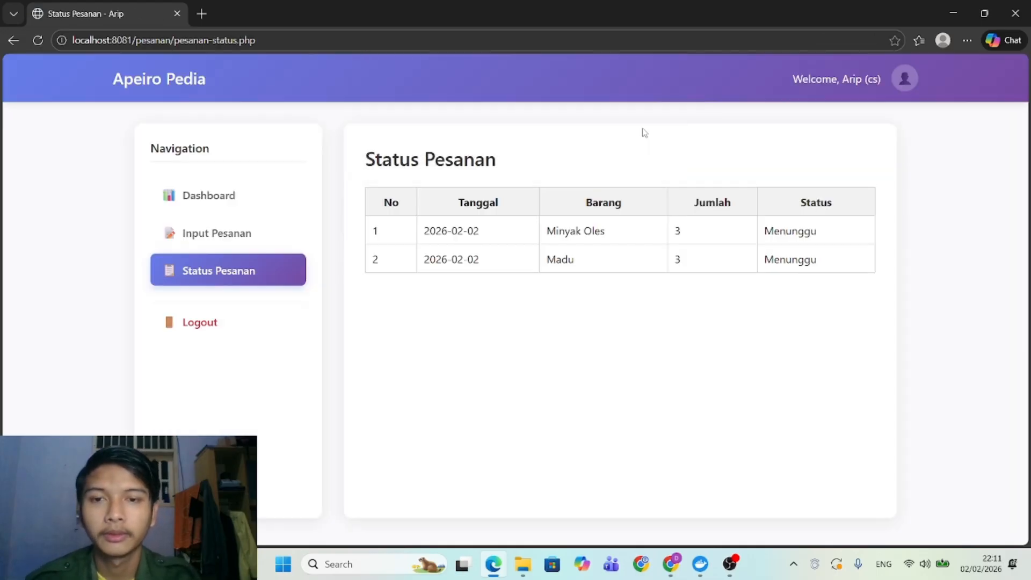
{"action": "left_click", "coordinate": [177, 327]}
Log in with the next customer service agent's username and password.
{"action": "left_click", "coordinate": [416, 283]}
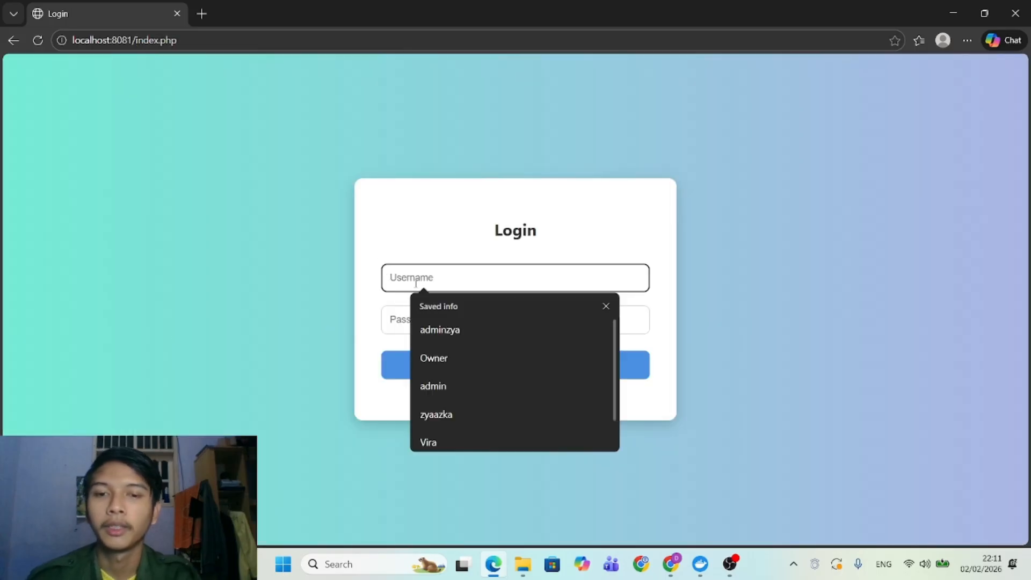
{"action": "type", "text": "Dikra"}
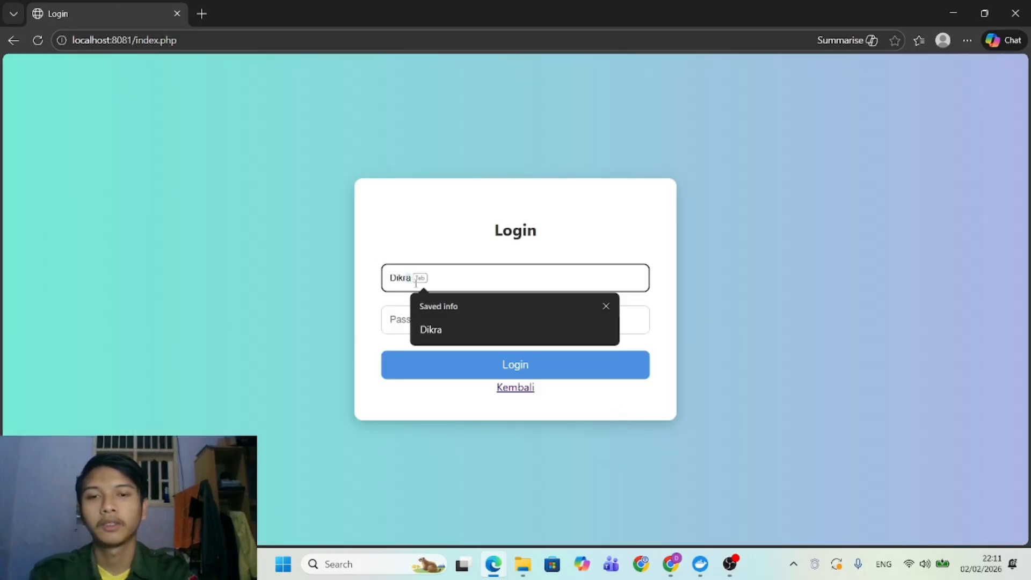
{"action": "key", "text": "Tab"}
{"action": "type", "text": "••"}
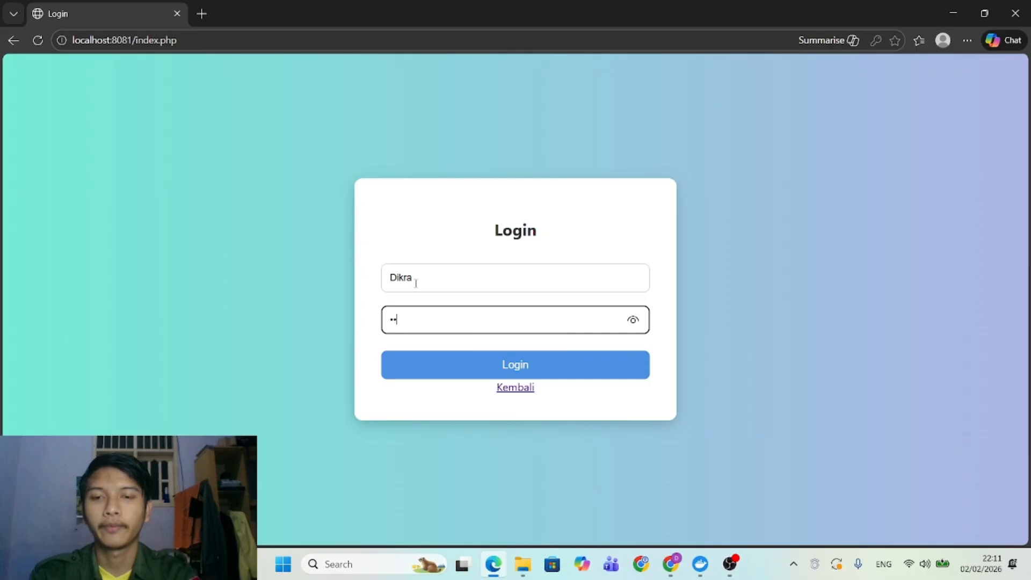
{"action": "key", "text": "Return"}
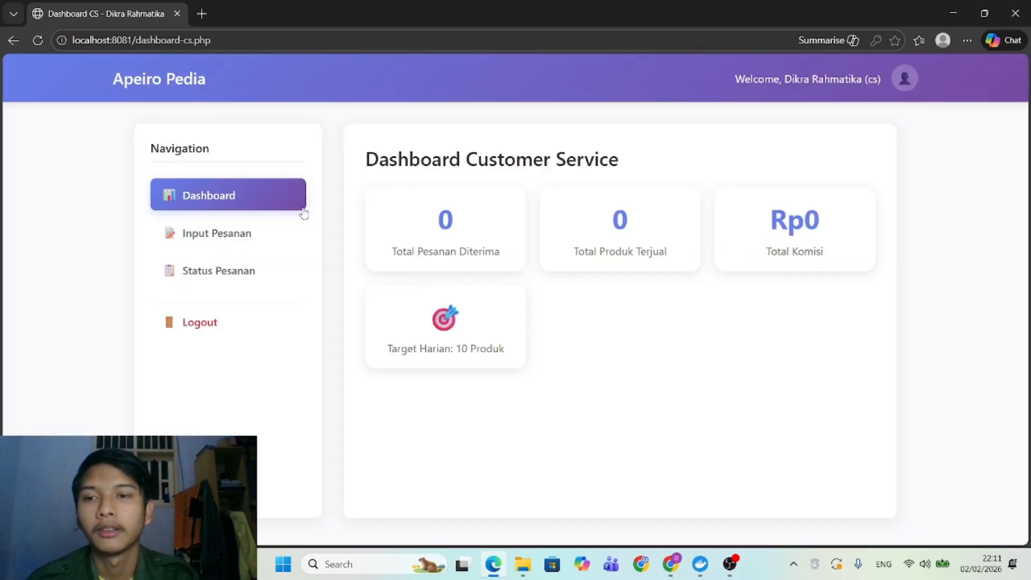
Record and save an order for 5 Habatu Sauda.
{"action": "left_click", "coordinate": [301, 236]}
{"action": "left_click", "coordinate": [505, 250]}
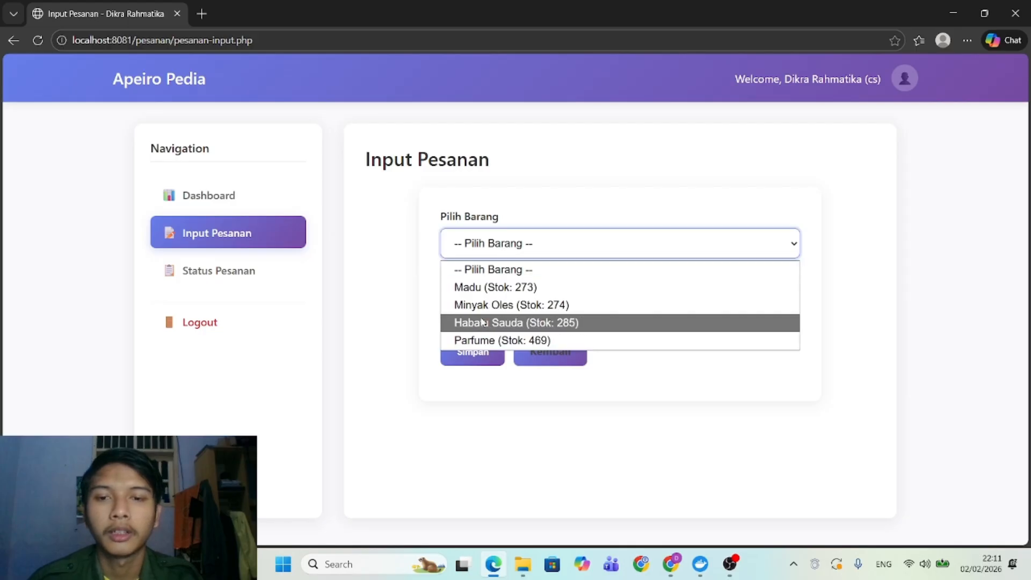
{"action": "left_click", "coordinate": [483, 323]}
{"action": "left_click", "coordinate": [473, 307]}
{"action": "type", "text": "5"}
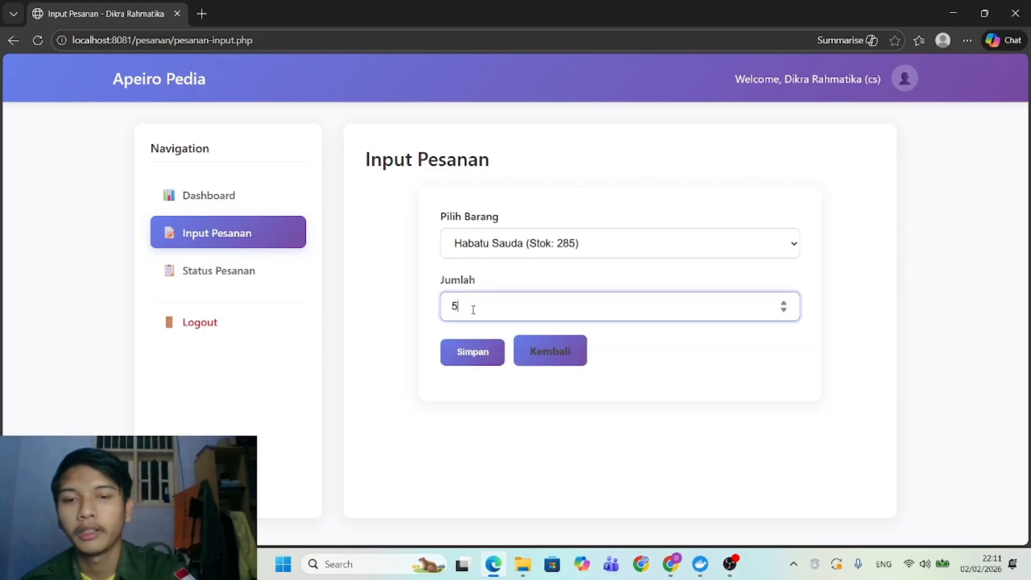
{"action": "left_click", "coordinate": [479, 352]}
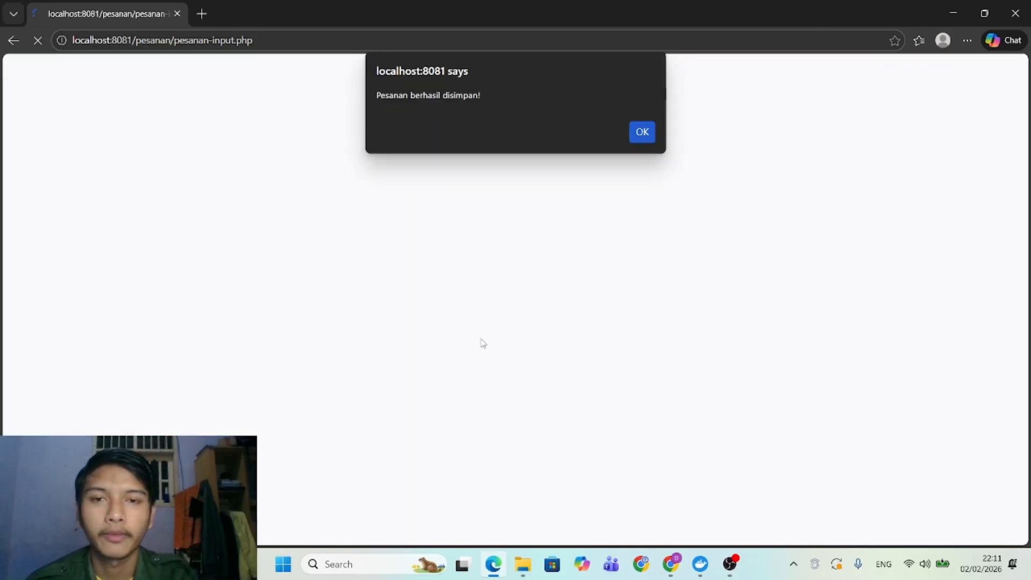
{"action": "left_click", "coordinate": [641, 135]}
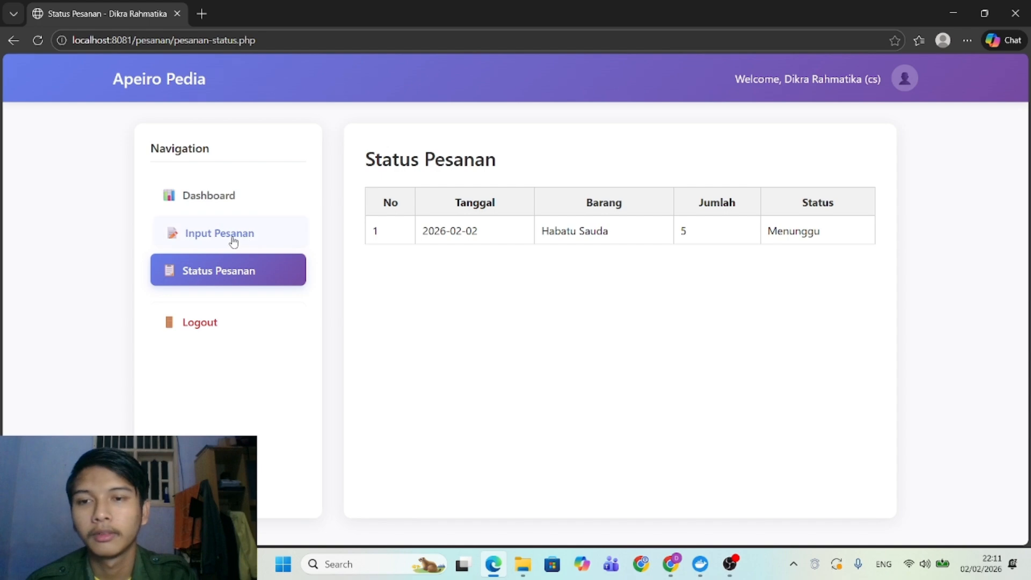
Record and save an order for 3 Parfume.
{"action": "left_click", "coordinate": [246, 237]}
{"action": "left_click", "coordinate": [476, 247]}
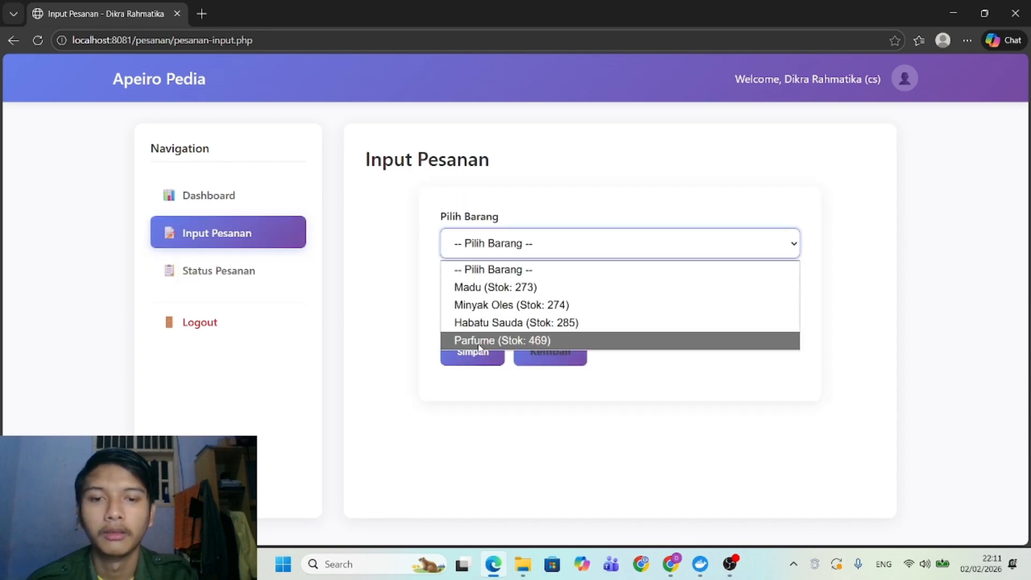
{"action": "left_click", "coordinate": [479, 346]}
{"action": "left_click", "coordinate": [458, 305]}
{"action": "type", "text": "3"}
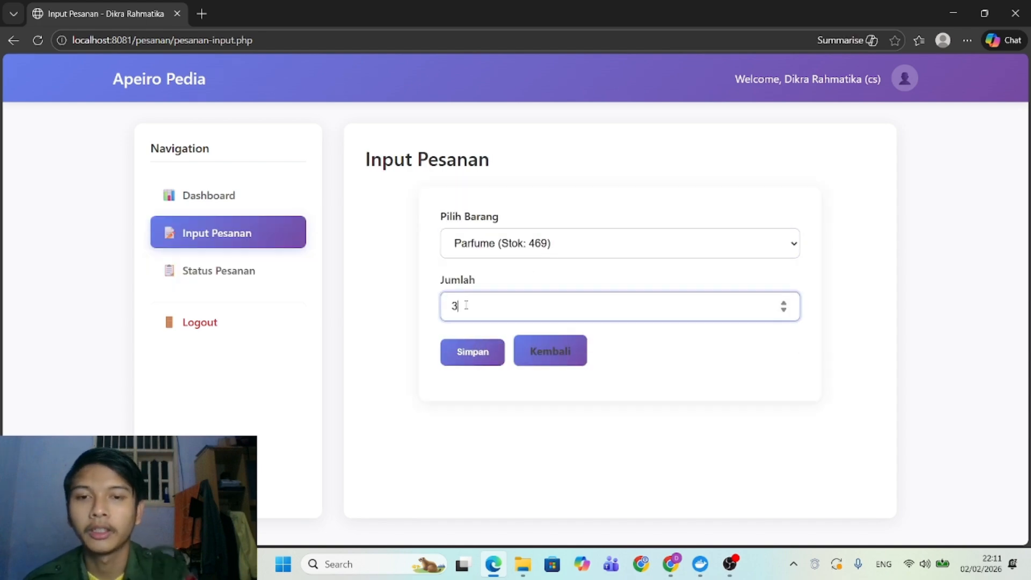
{"action": "left_click", "coordinate": [475, 354]}
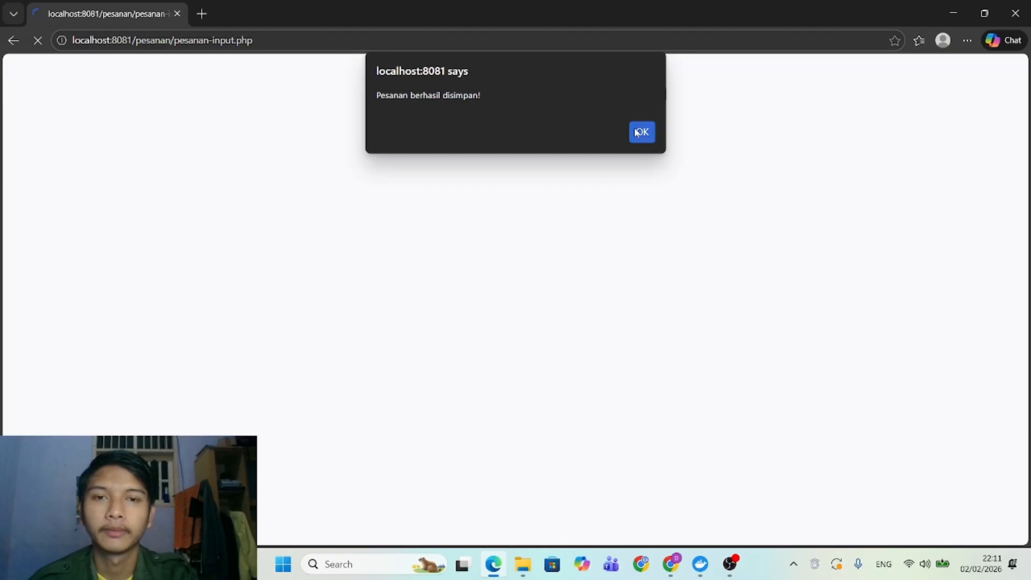
{"action": "left_click", "coordinate": [638, 132]}
Log out of the CS account, sign in with the suggested admin username, and decline saving the password.
{"action": "left_click", "coordinate": [214, 317]}
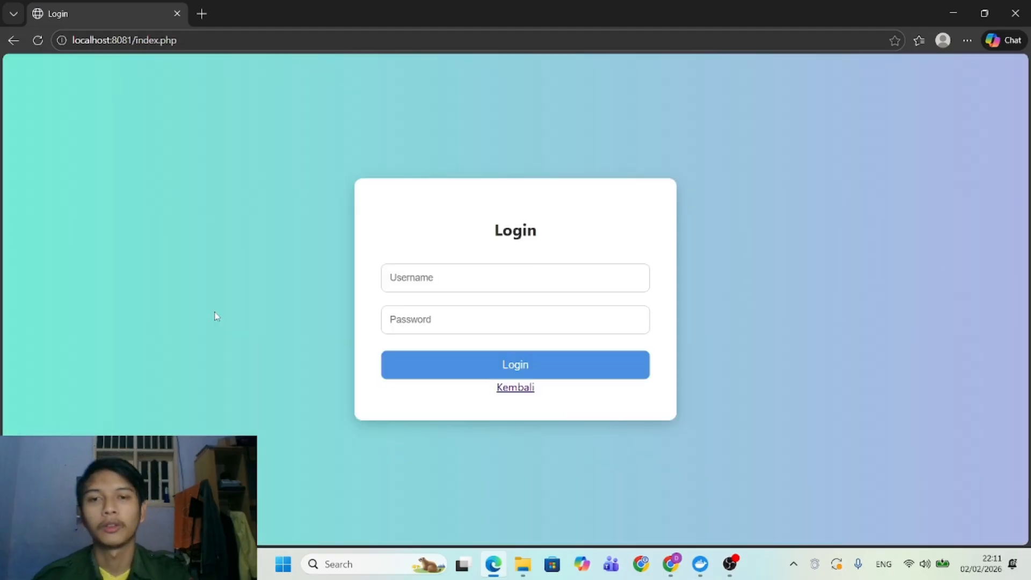
{"action": "left_click", "coordinate": [442, 279]}
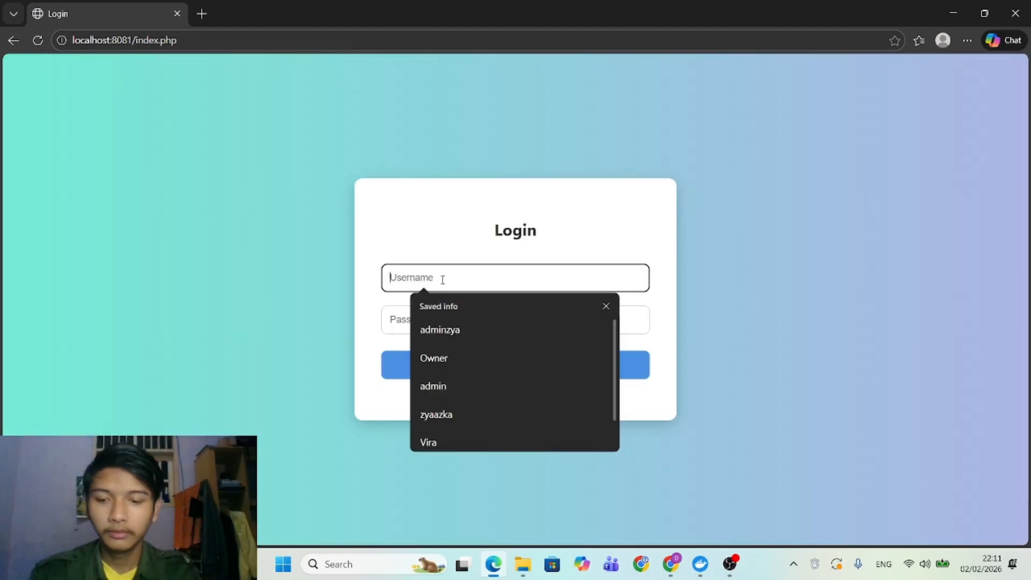
{"action": "type", "text": "M"}
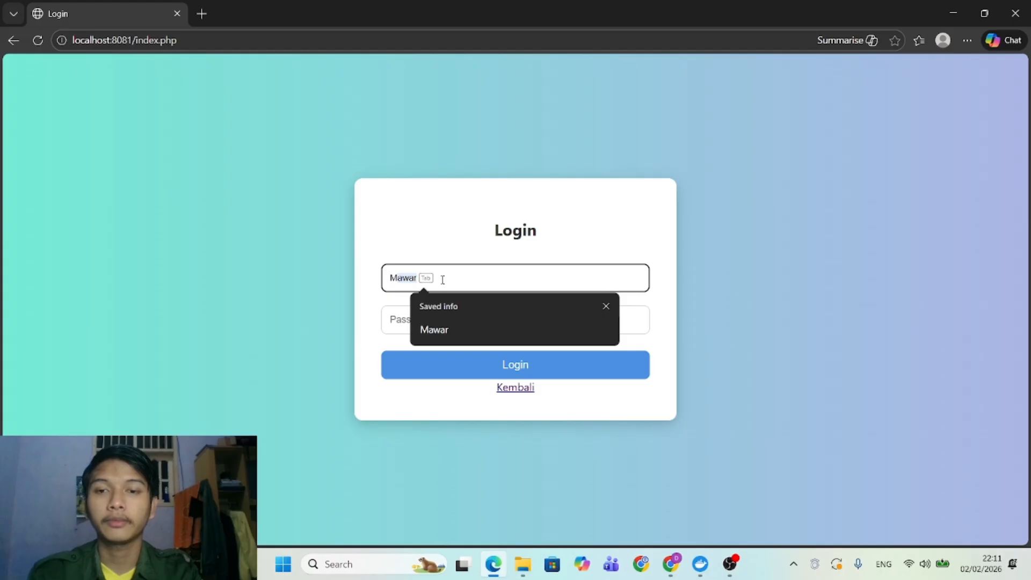
{"action": "key", "text": "Tab"}
{"action": "key", "text": "Return"}
{"action": "type", "text": "12"}
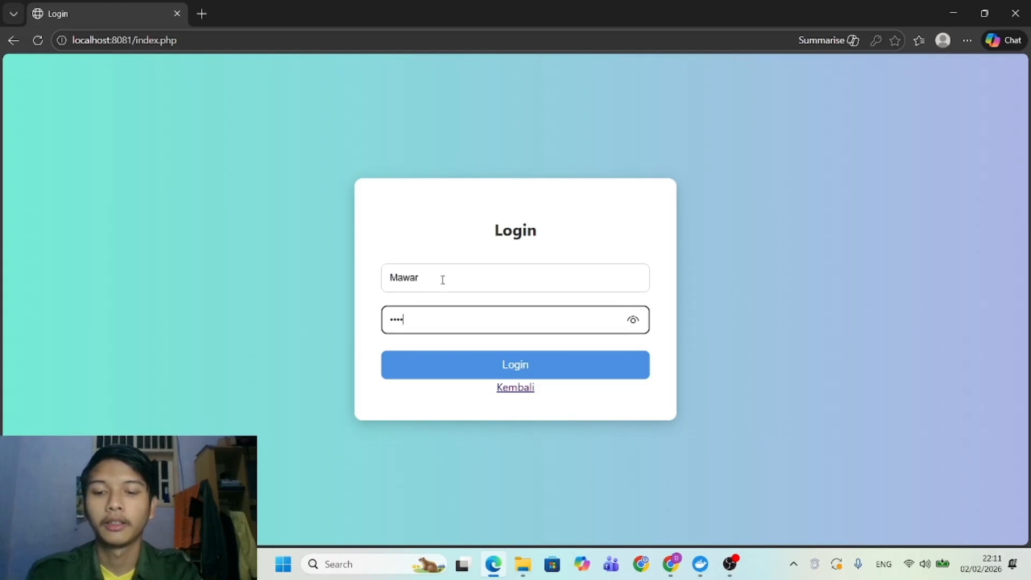
{"action": "key", "text": "Return"}
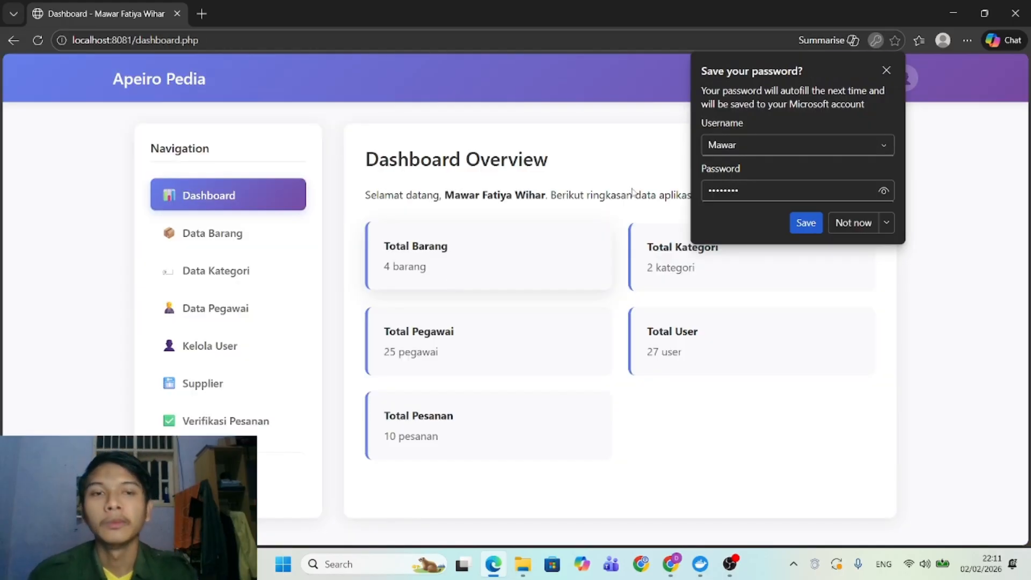
{"action": "left_click", "coordinate": [885, 71]}
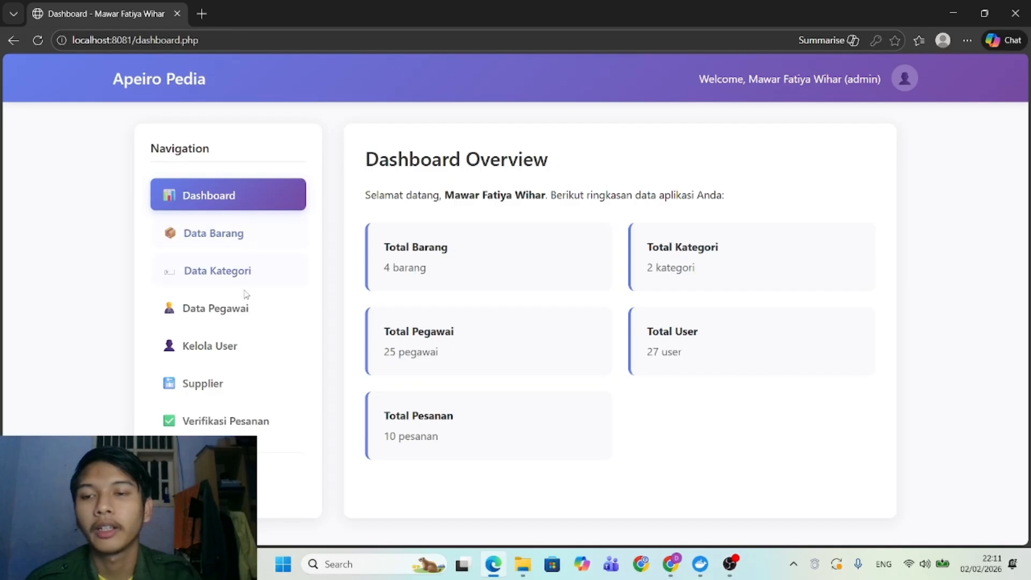
In Verifikasi Pesanan, accept the pending Minyak Oles, Madu and Parfume orders.
{"action": "left_click", "coordinate": [215, 419]}
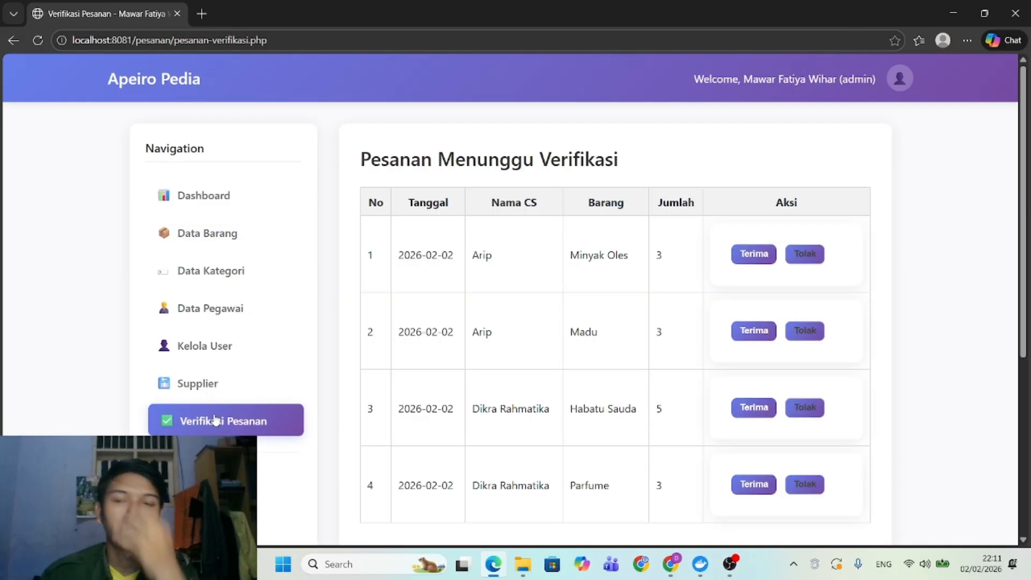
{"action": "scroll", "coordinate": [444, 333], "scroll_direction": "down", "scroll_amount": 2}
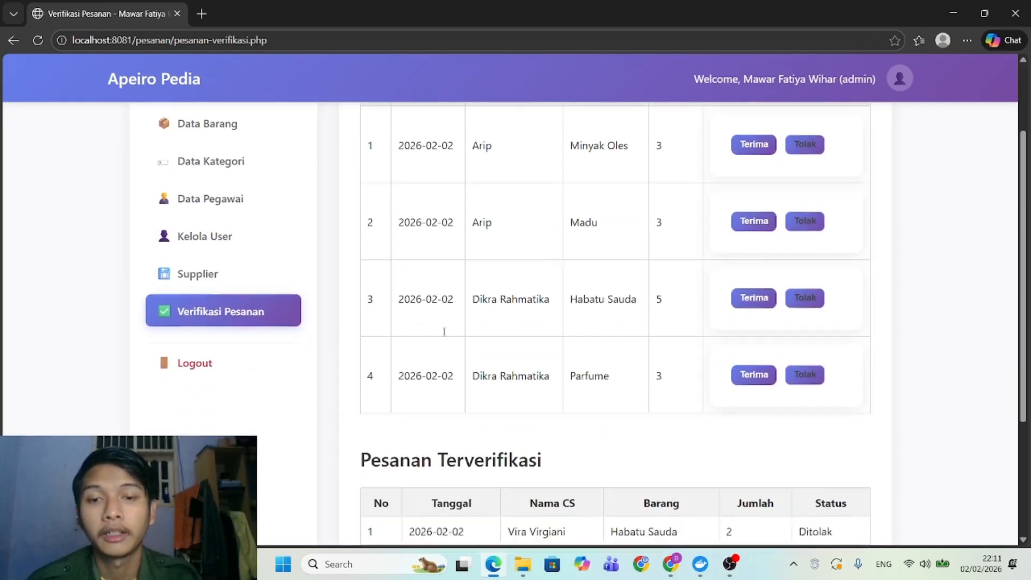
{"action": "scroll", "coordinate": [445, 336], "scroll_direction": "up", "scroll_amount": 2}
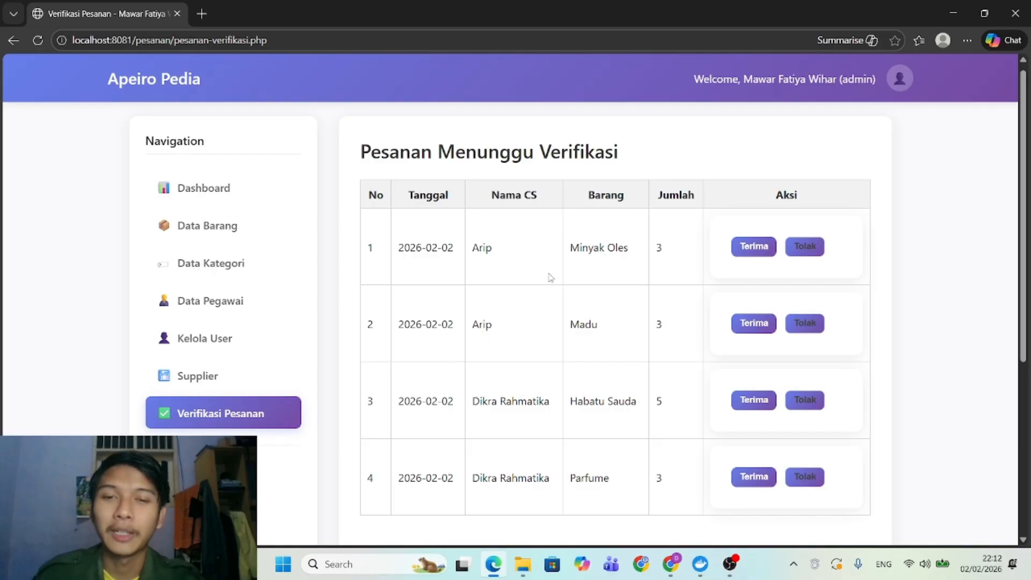
{"action": "left_click", "coordinate": [748, 257]}
{"action": "left_click", "coordinate": [747, 258]}
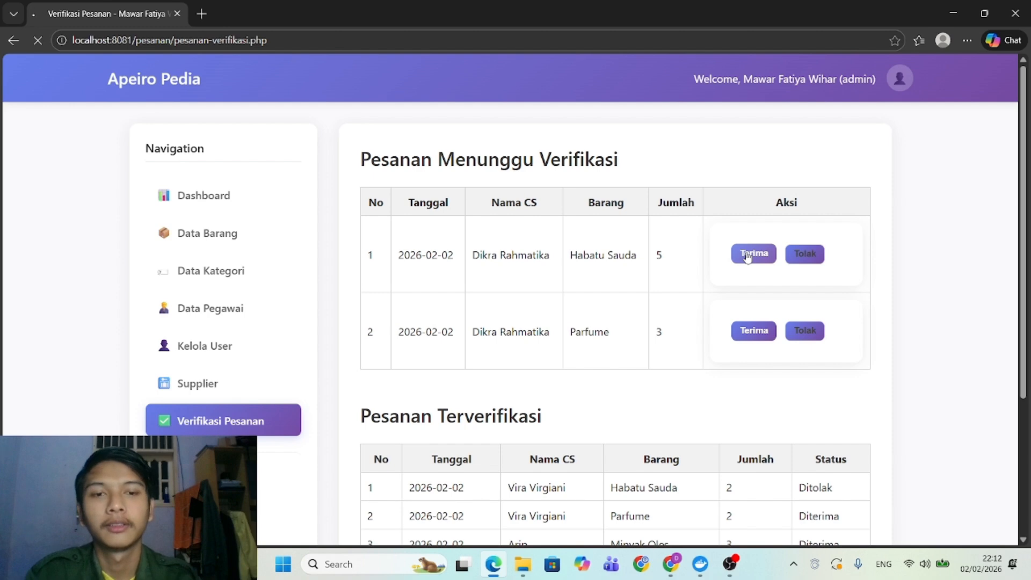
{"action": "left_click", "coordinate": [747, 255]}
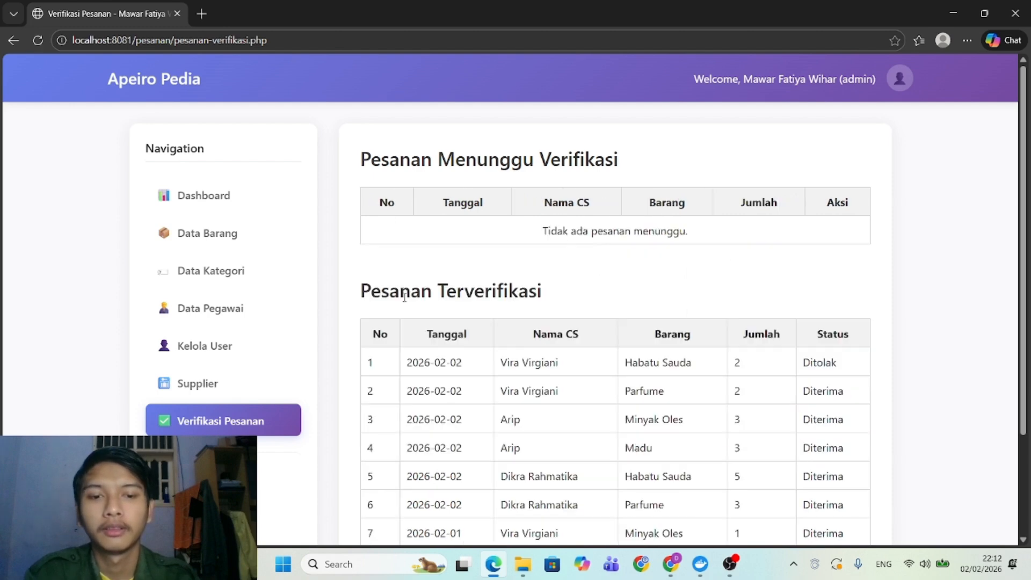
Open Data Barang to check the reduced stock levels.
{"action": "left_click", "coordinate": [211, 226]}
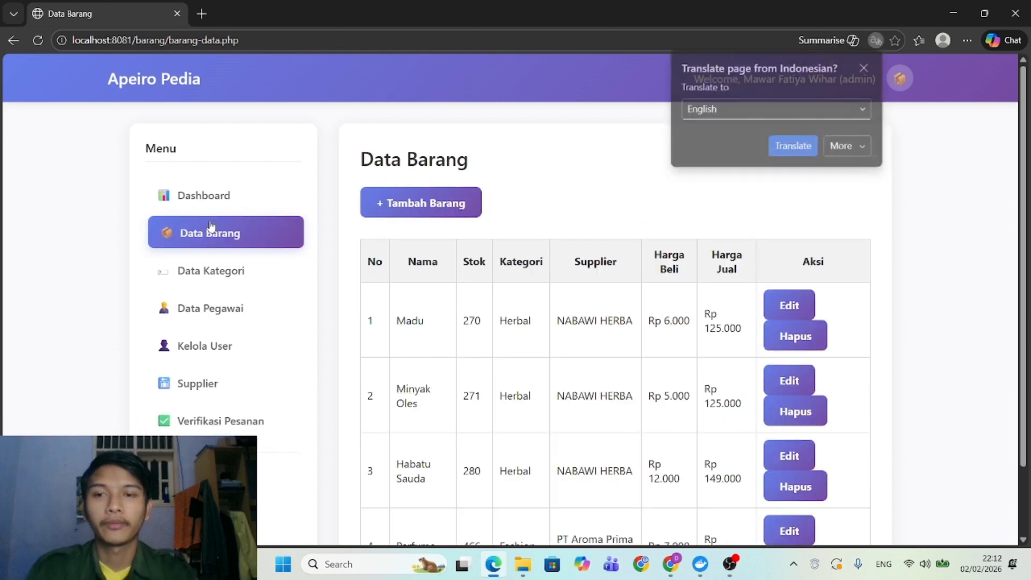
{"action": "left_click", "coordinate": [864, 67]}
{"action": "scroll", "coordinate": [628, 333], "scroll_direction": "down", "scroll_amount": 2}
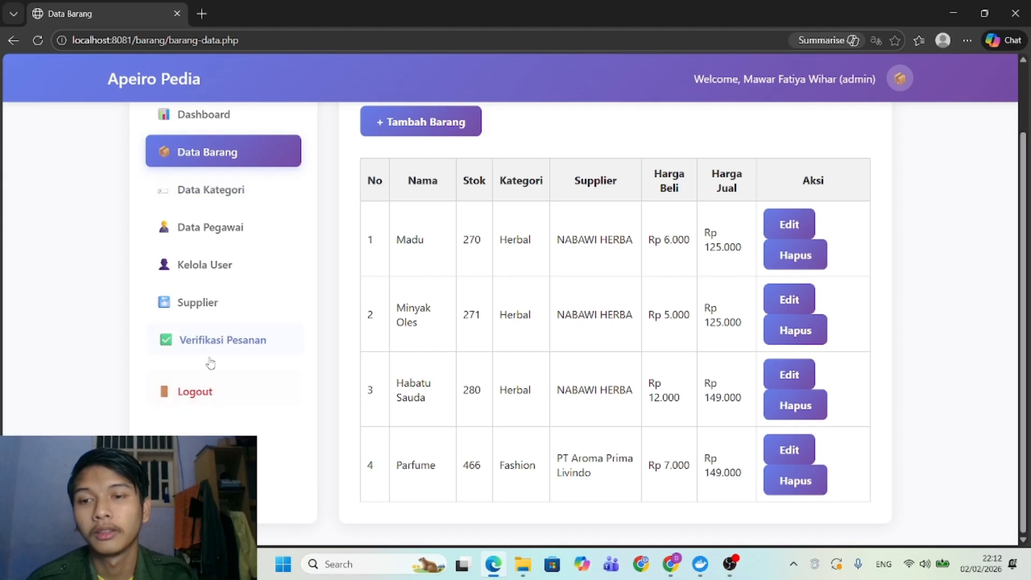
Log out of admin and sign in with the suggested leader username and password.
{"action": "left_click", "coordinate": [207, 387]}
{"action": "left_click", "coordinate": [424, 276]}
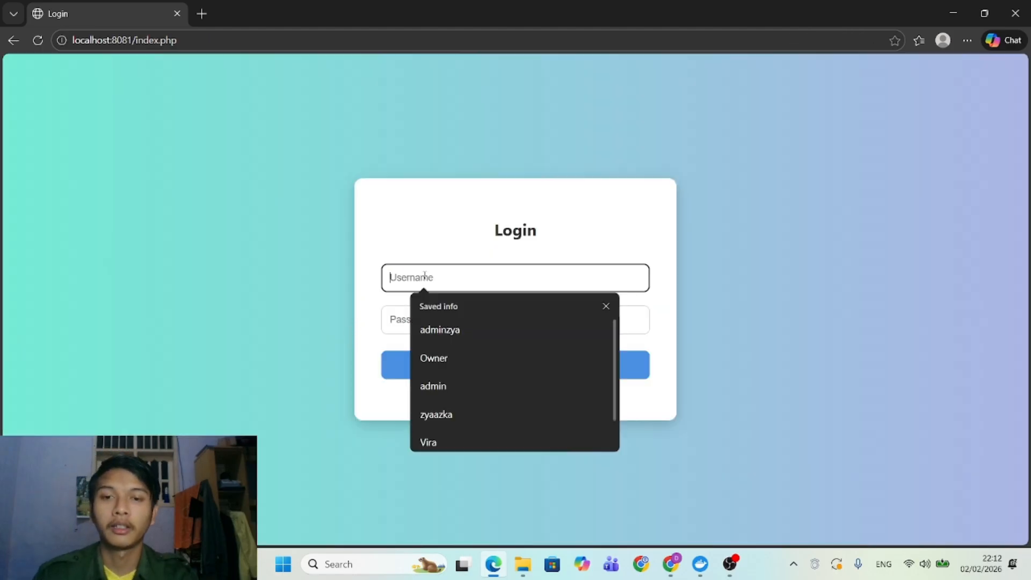
{"action": "type", "text": "l"}
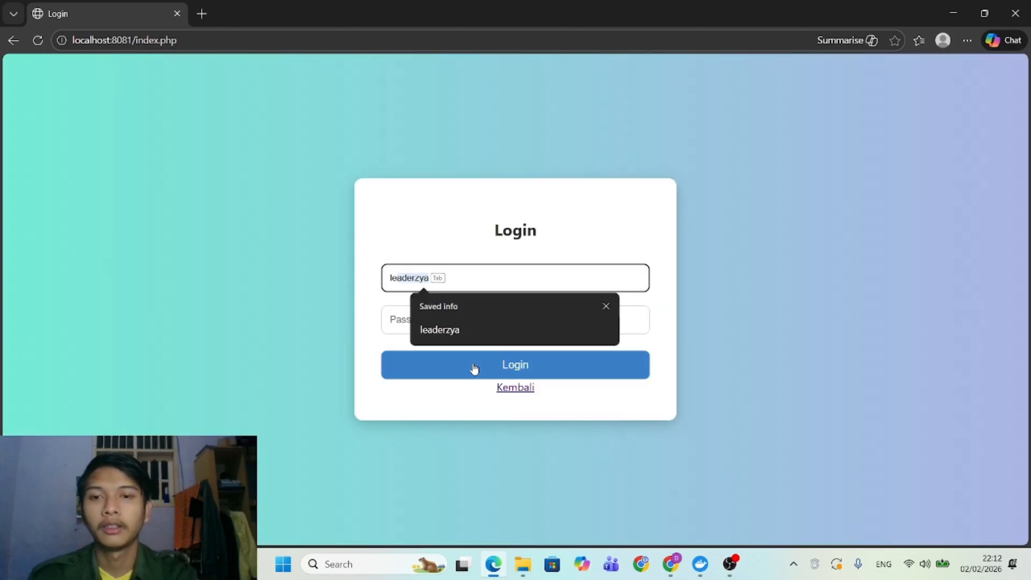
{"action": "key", "text": "Tab"}
{"action": "type", "text": "123"}
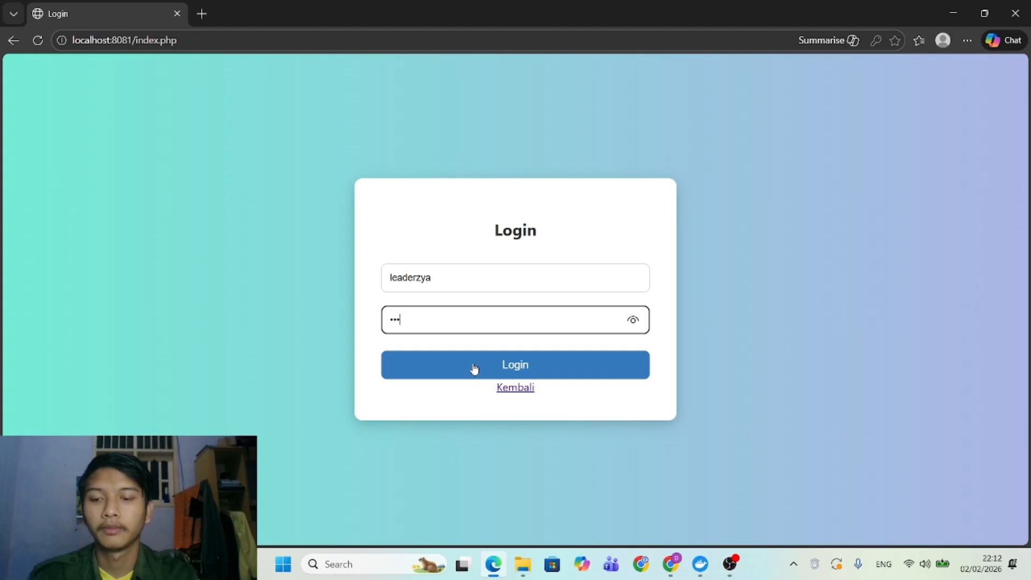
{"action": "type", "text": "456"}
{"action": "left_click", "coordinate": [474, 368]}
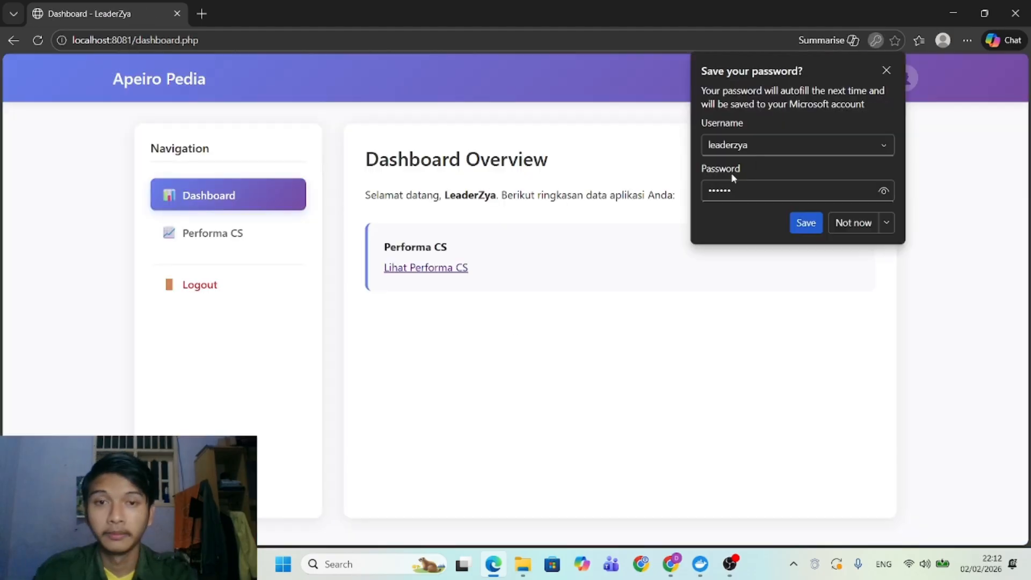
Open Lihat Performa CS and review the customer service performance cards.
{"action": "left_click", "coordinate": [419, 267]}
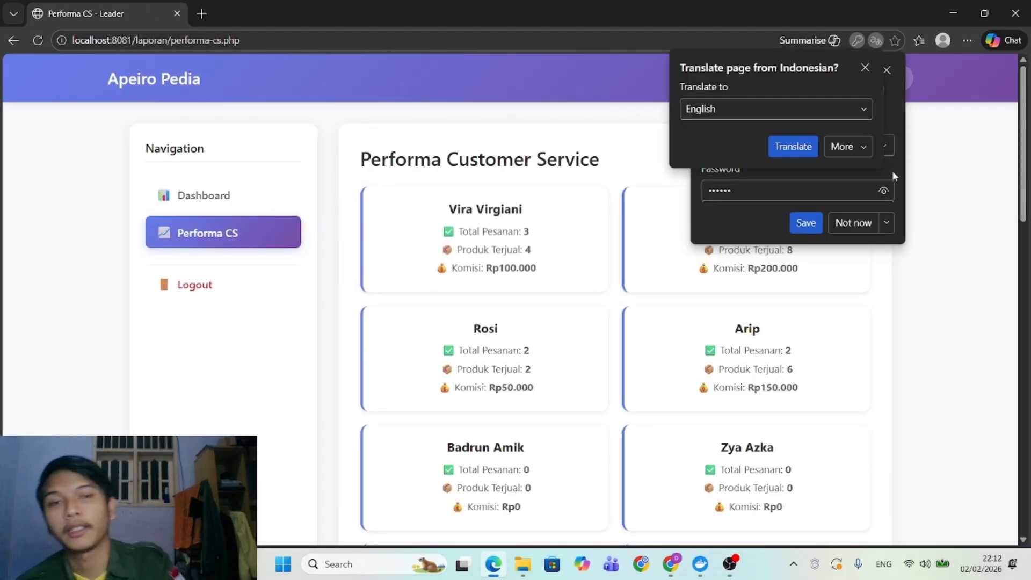
{"action": "left_click", "coordinate": [865, 69]}
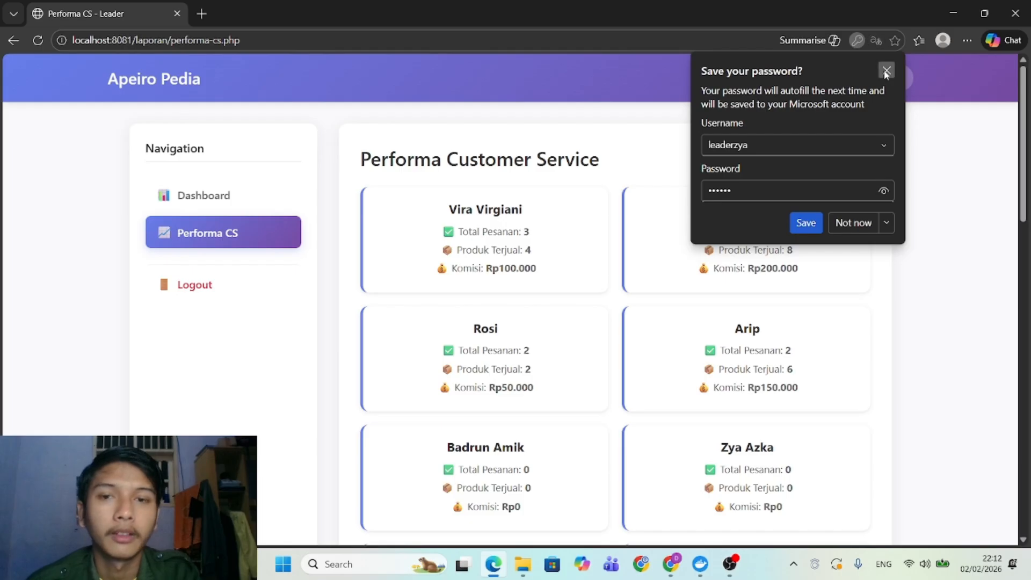
{"action": "left_click", "coordinate": [886, 71]}
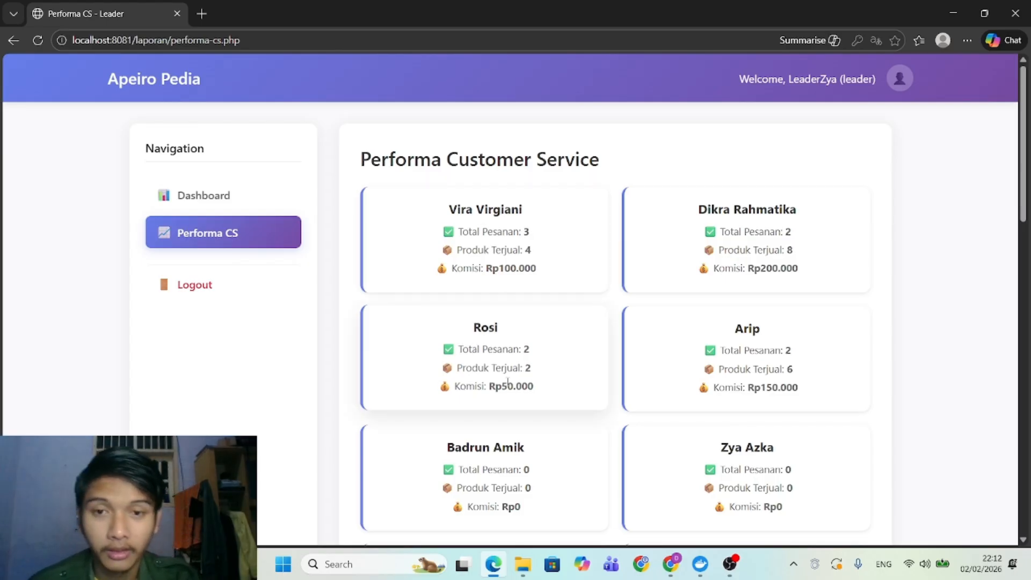
{"action": "scroll", "coordinate": [505, 298], "scroll_direction": "down", "scroll_amount": 15}
{"action": "scroll", "coordinate": [508, 385], "scroll_direction": "up", "scroll_amount": 15}
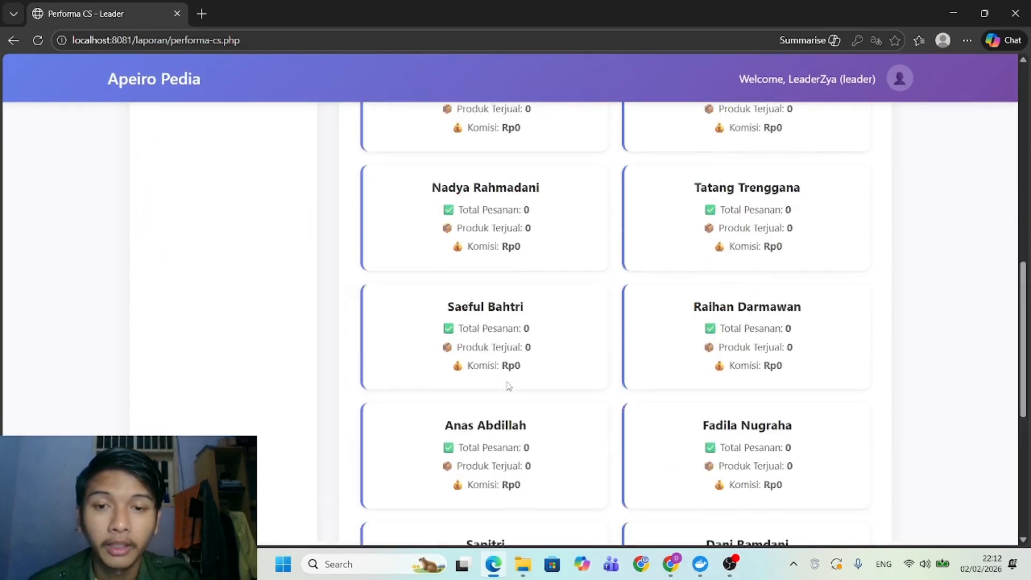
{"action": "scroll", "coordinate": [507, 382], "scroll_direction": "down", "scroll_amount": 15}
{"action": "scroll", "coordinate": [507, 381], "scroll_direction": "up", "scroll_amount": 15}
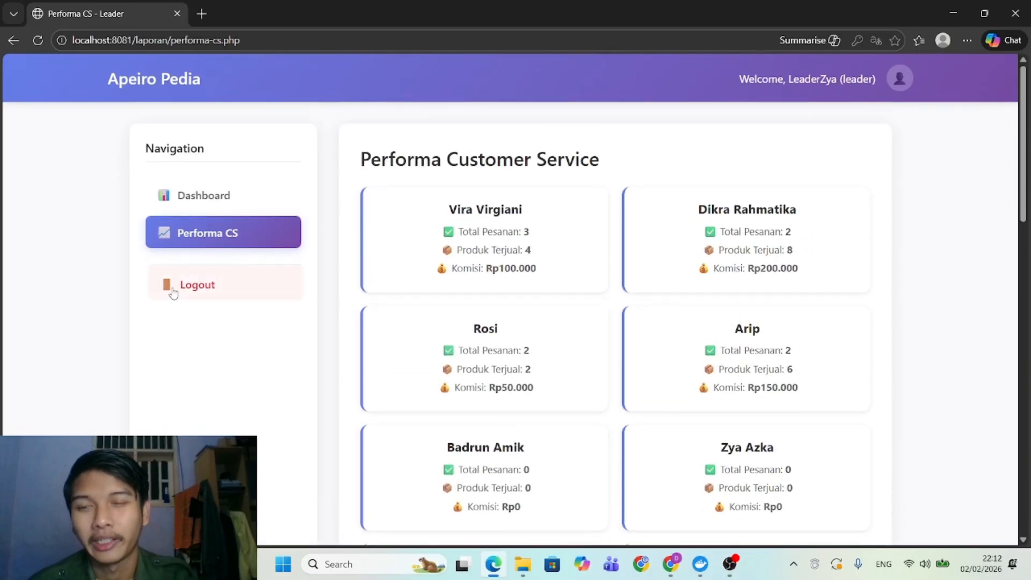
Log out of leader and try logging in as Owner2, which fails; dismiss the alert.
{"action": "left_click", "coordinate": [172, 289]}
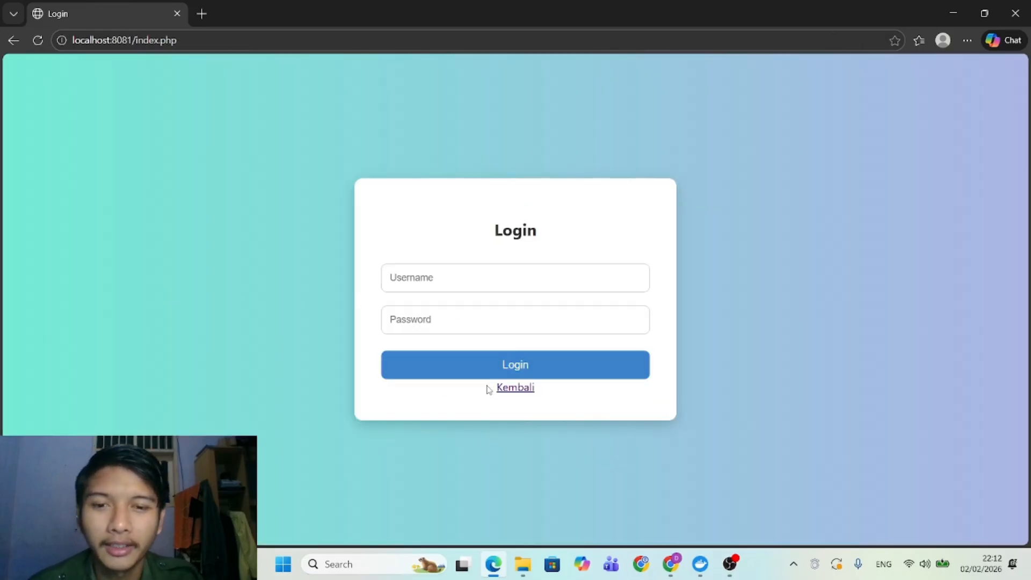
{"action": "left_click", "coordinate": [421, 277]}
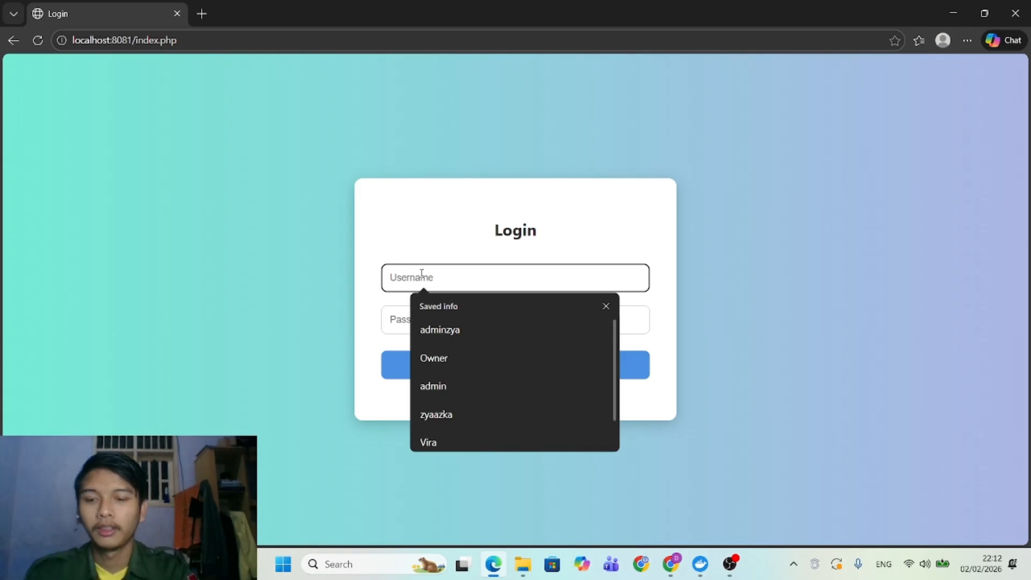
{"action": "type", "text": "Owner2"}
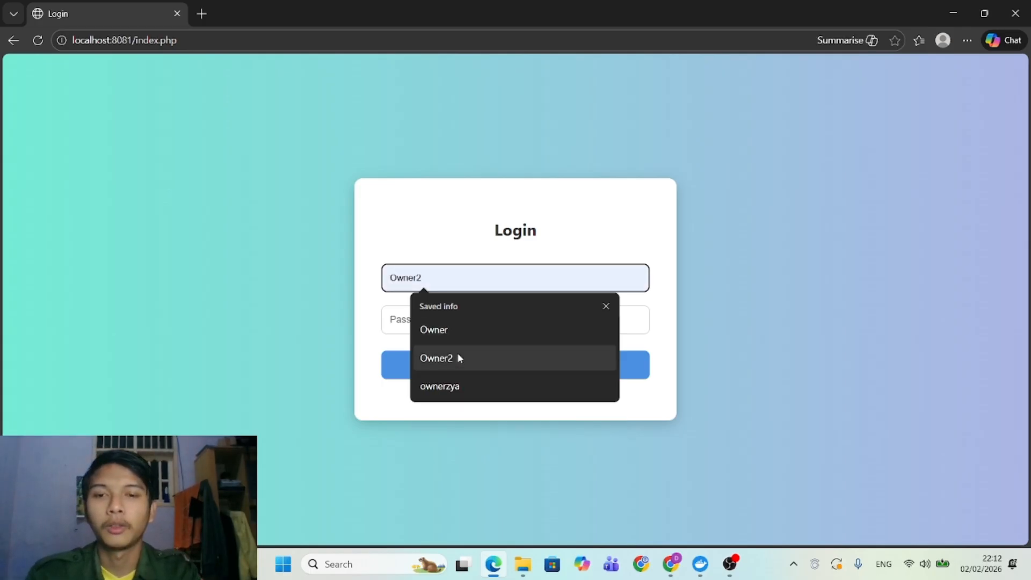
{"action": "left_click", "coordinate": [457, 353]}
{"action": "left_click", "coordinate": [424, 325]}
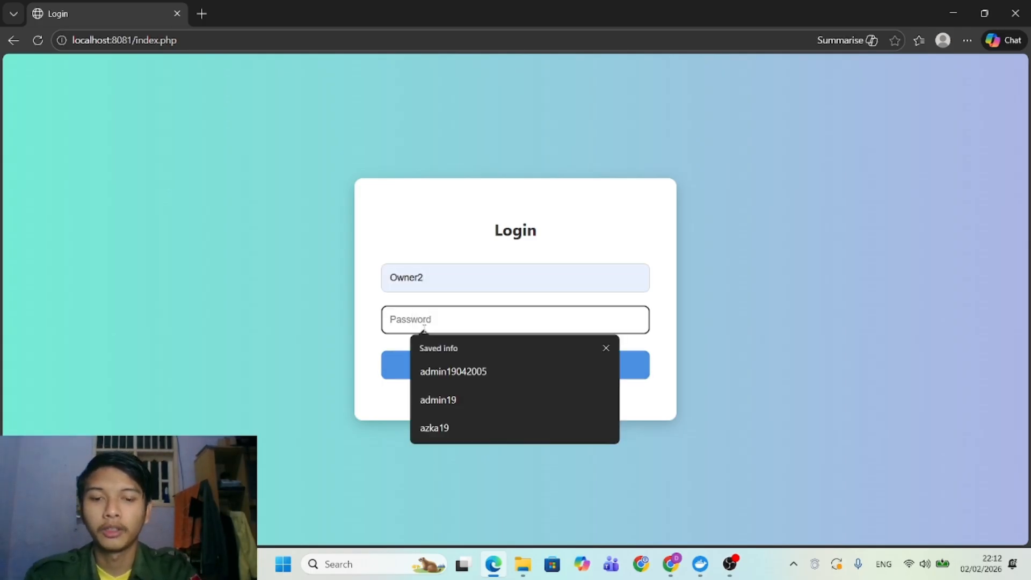
{"action": "type", "text": "owner"}
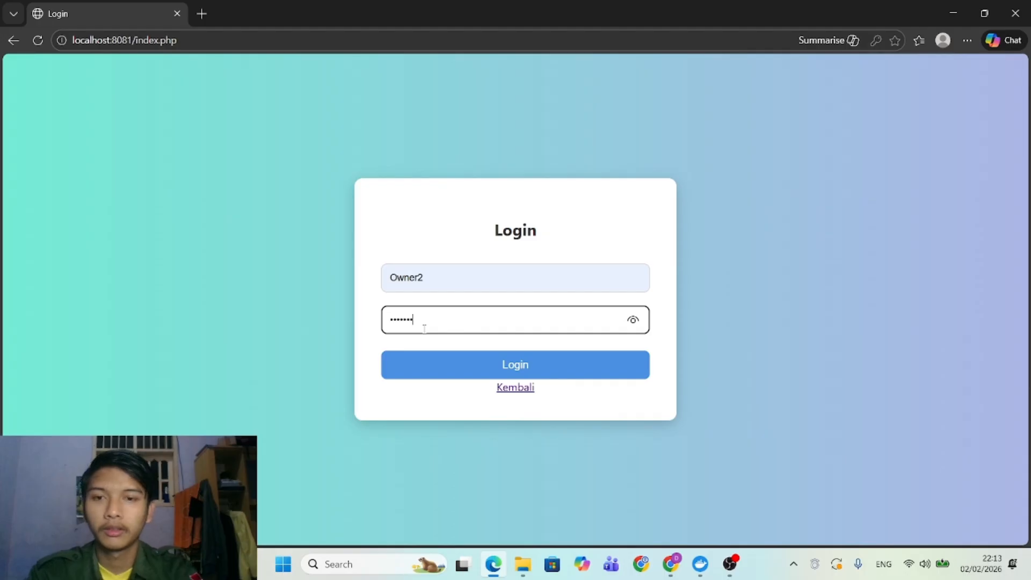
{"action": "key", "text": "Return"}
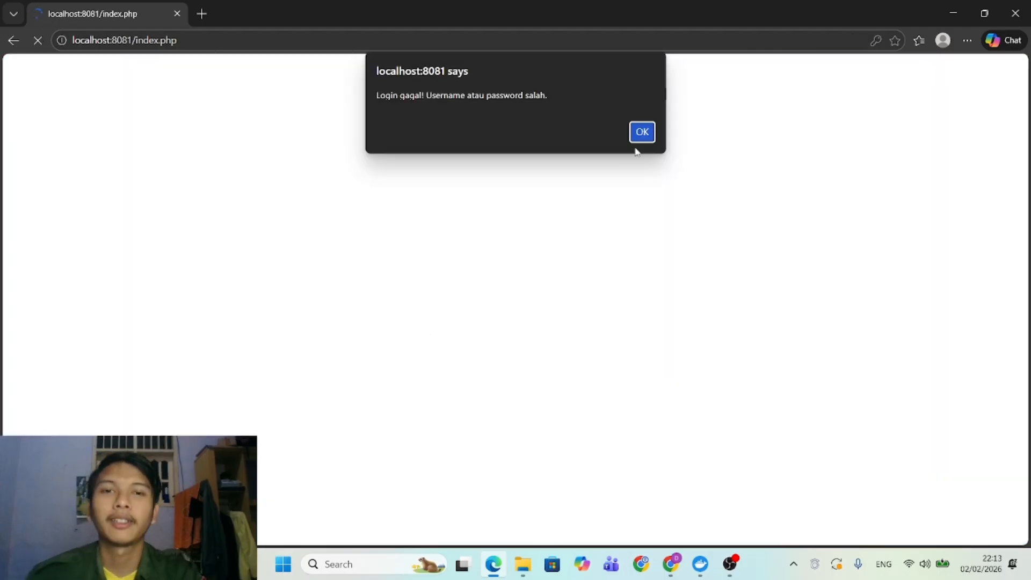
{"action": "left_click", "coordinate": [641, 133]}
Sign in with the Owner username and its password, declining to save the password.
{"action": "left_click", "coordinate": [417, 281]}
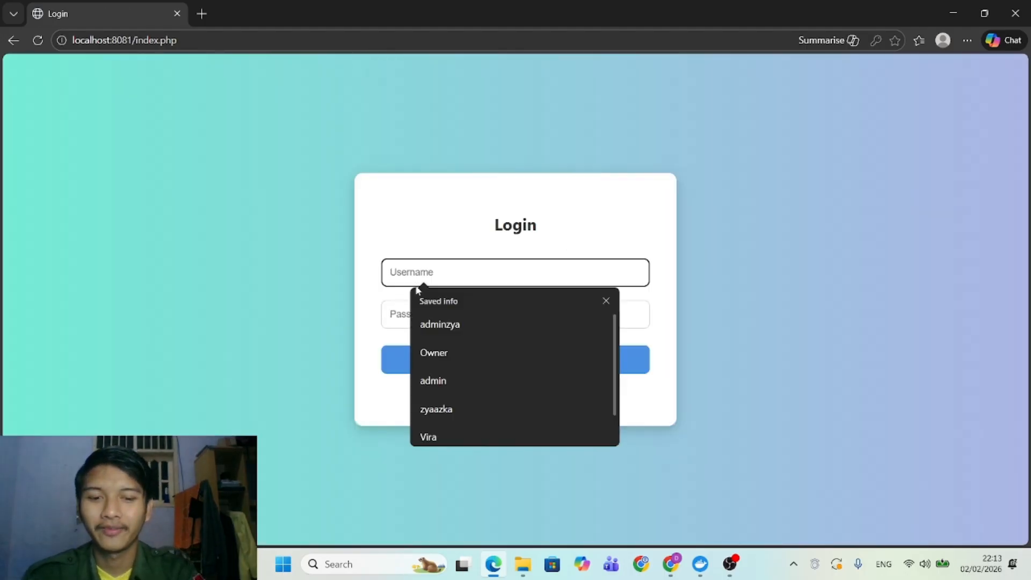
{"action": "type", "text": "z"}
{"action": "key", "text": "BackSpace"}
{"action": "type", "text": "o"}
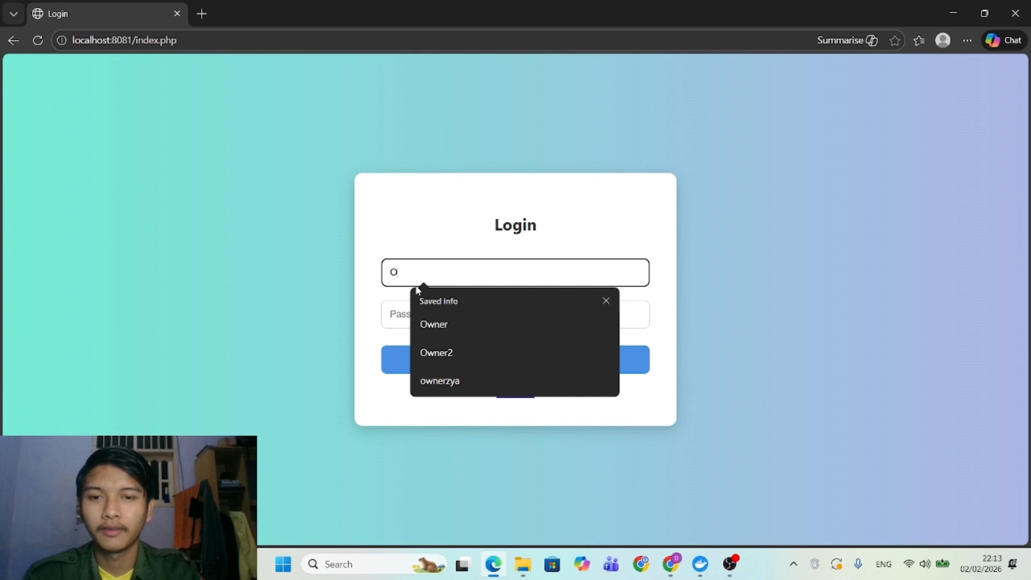
{"action": "key", "text": "Down"}
{"action": "key", "text": "Return"}
{"action": "left_click", "coordinate": [409, 309]}
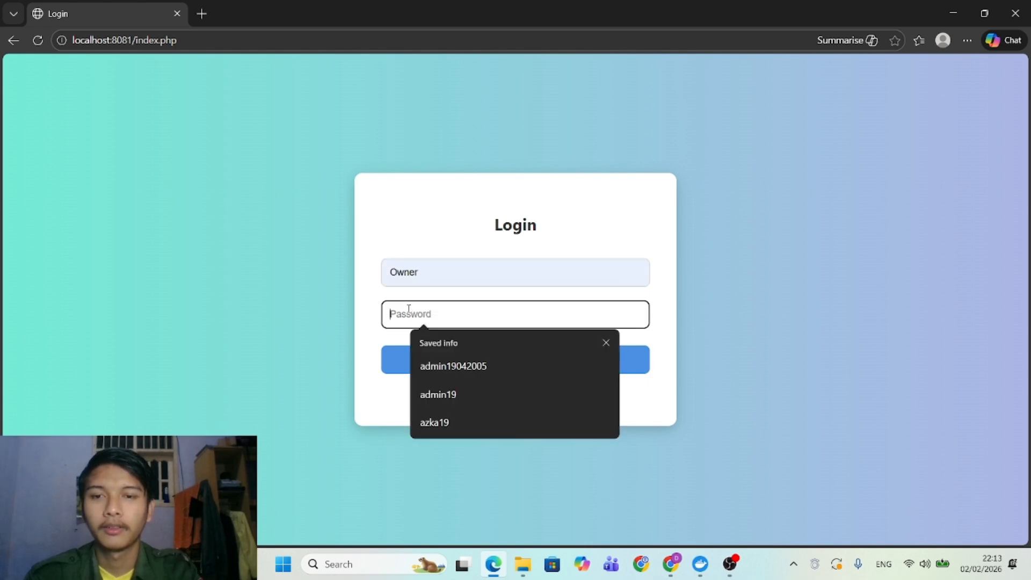
{"action": "type", "text": "ad"}
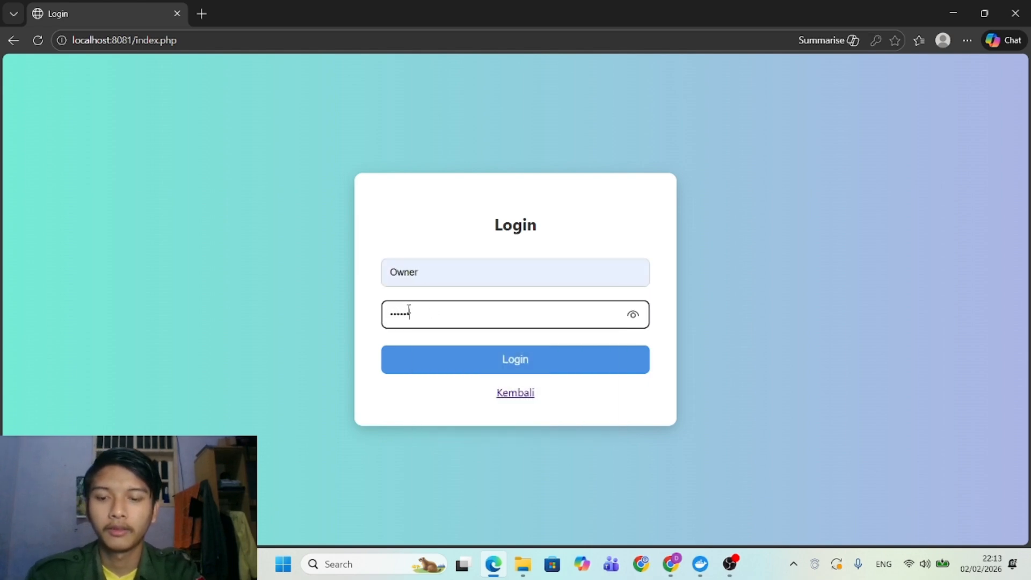
{"action": "key", "text": "Return"}
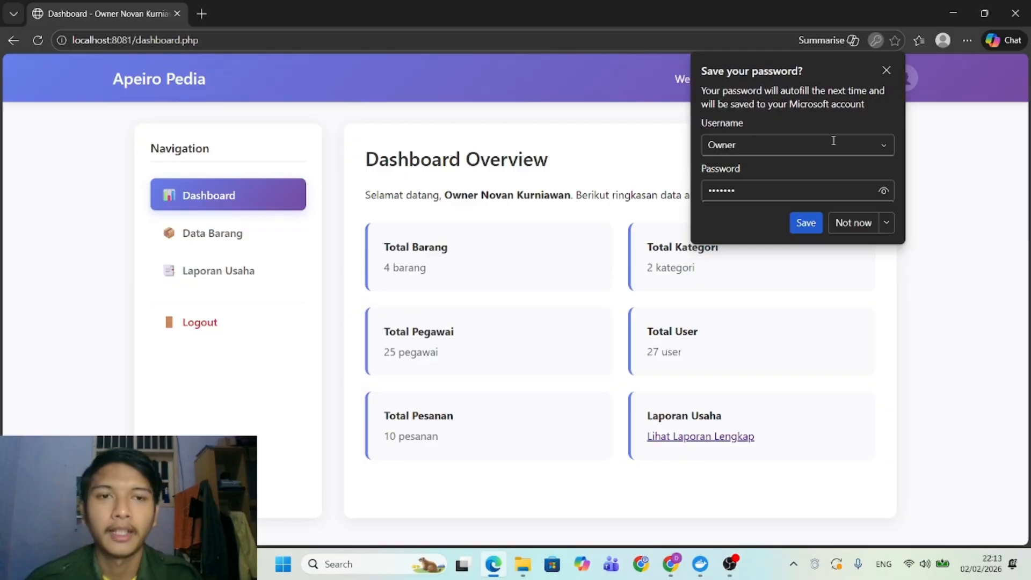
{"action": "left_click", "coordinate": [886, 72]}
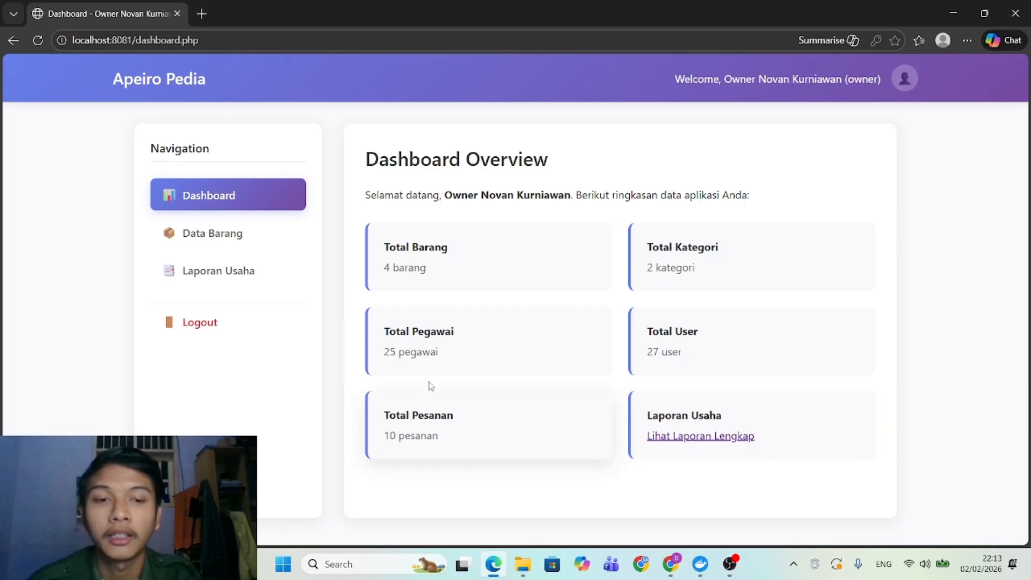
Review the Data Barang stock list, then open the Laporan Usaha report.
{"action": "left_click", "coordinate": [196, 231]}
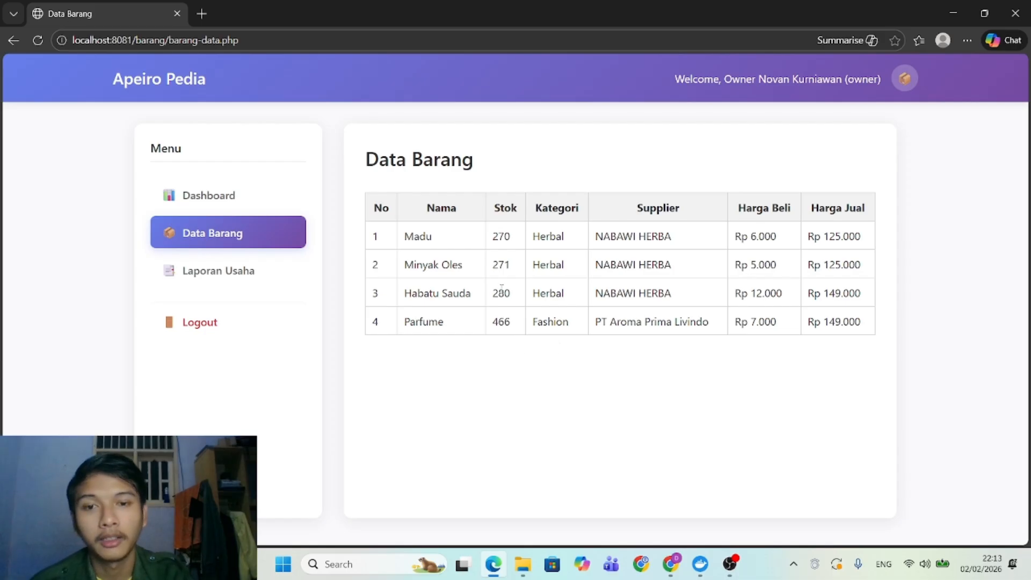
{"action": "left_click", "coordinate": [263, 271]}
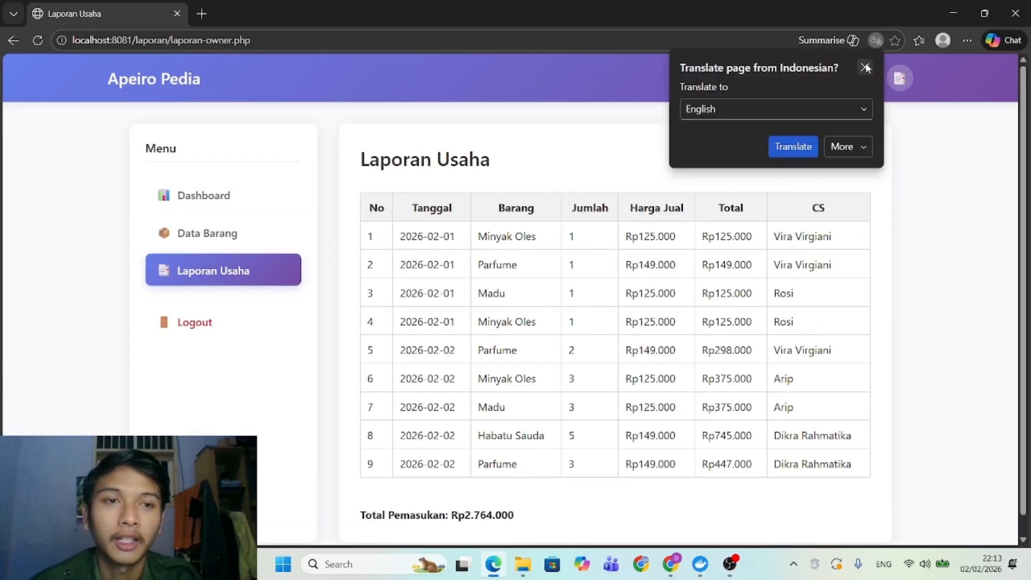
{"action": "left_click", "coordinate": [865, 66]}
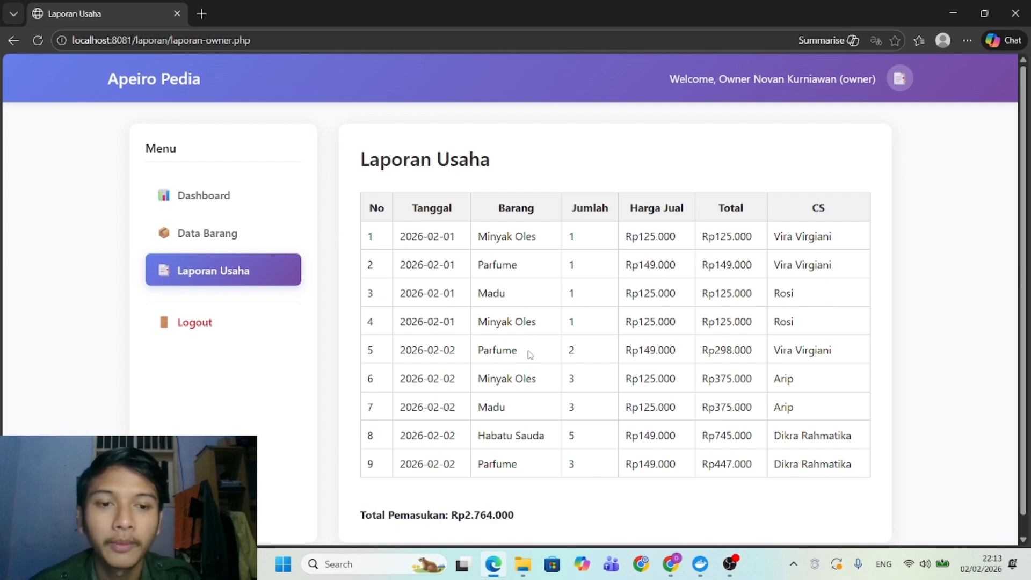
{"action": "scroll", "coordinate": [529, 354], "scroll_direction": "down", "scroll_amount": 1}
{"action": "scroll", "coordinate": [530, 354], "scroll_direction": "up", "scroll_amount": 1}
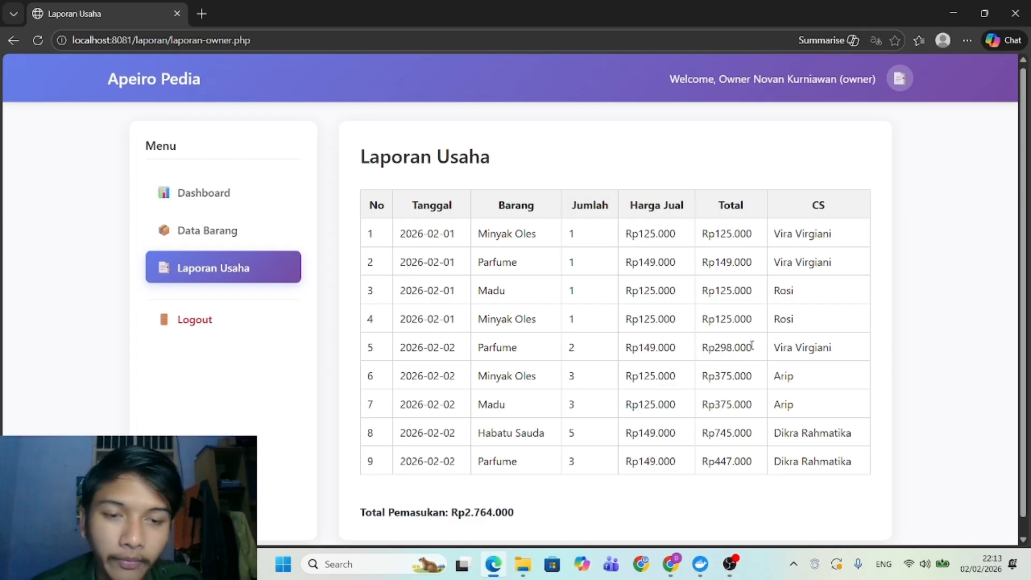
Highlight the Rp298.000 total and row 8's quantity, price and total in the report table.
{"action": "left_click_drag", "start_coordinate": [752, 345], "coordinate": [702, 348]}
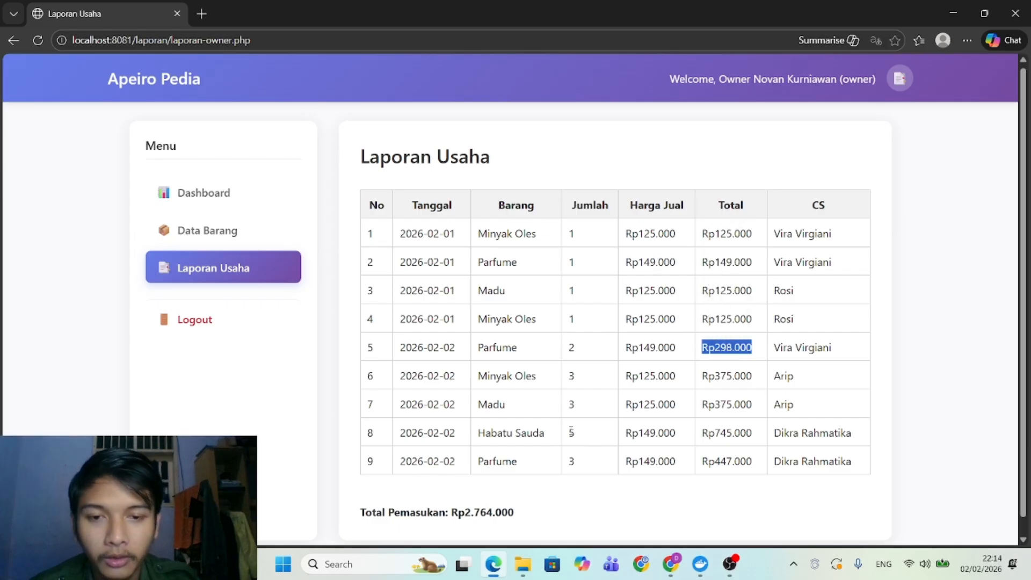
{"action": "left_click_drag", "start_coordinate": [570, 432], "coordinate": [752, 436]}
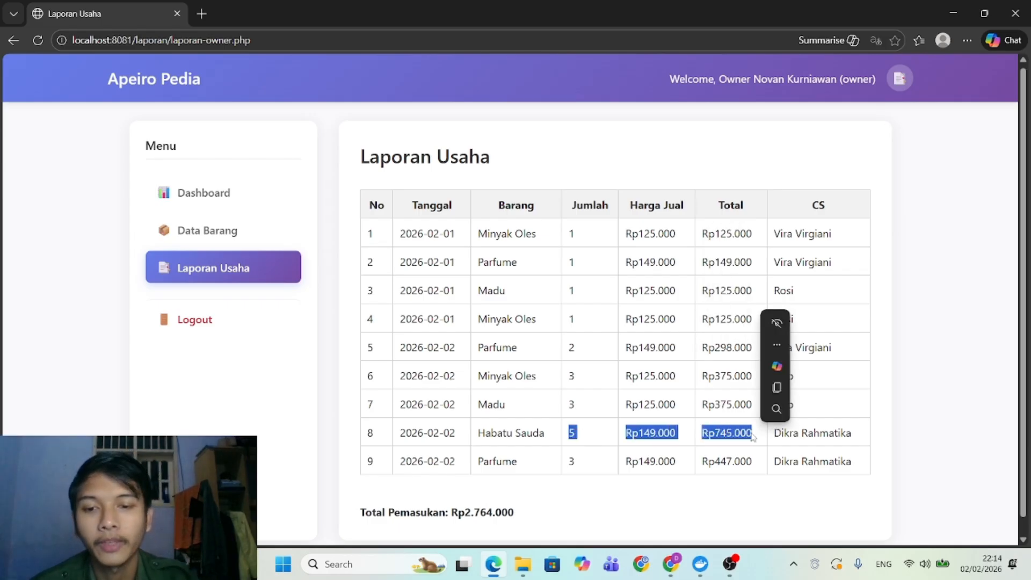
{"action": "left_click", "coordinate": [515, 522]}
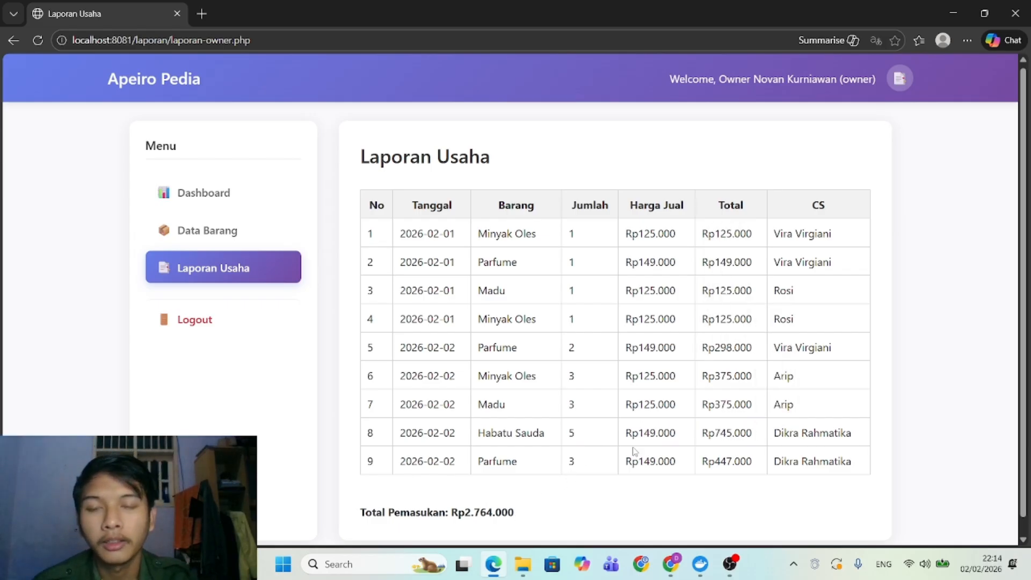
{"action": "left_click_drag", "start_coordinate": [752, 465], "coordinate": [374, 212]}
{"action": "left_click", "coordinate": [672, 402]}
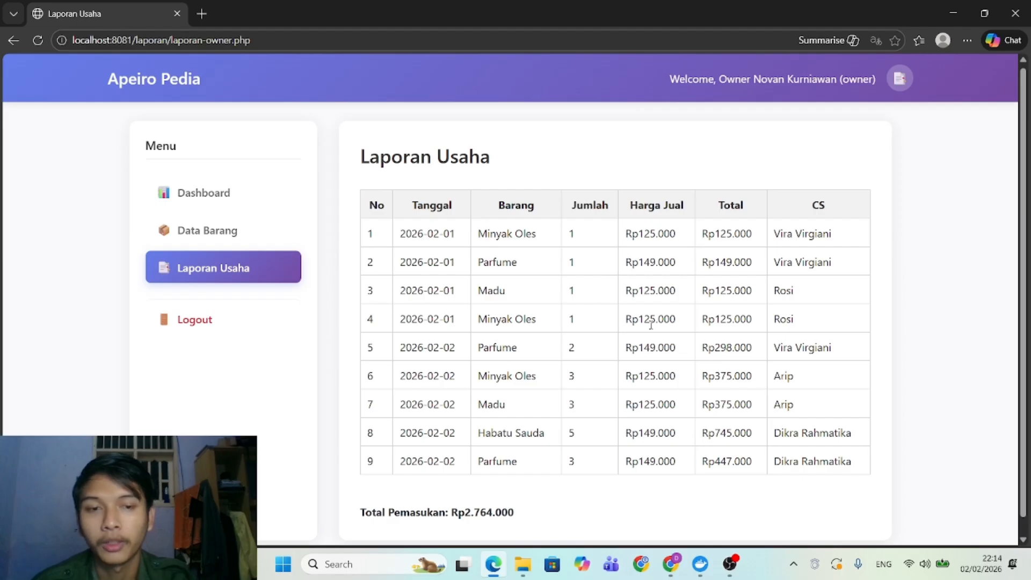
{"action": "scroll", "coordinate": [651, 324], "scroll_direction": "down", "scroll_amount": 1}
{"action": "scroll", "coordinate": [653, 327], "scroll_direction": "up", "scroll_amount": 1}
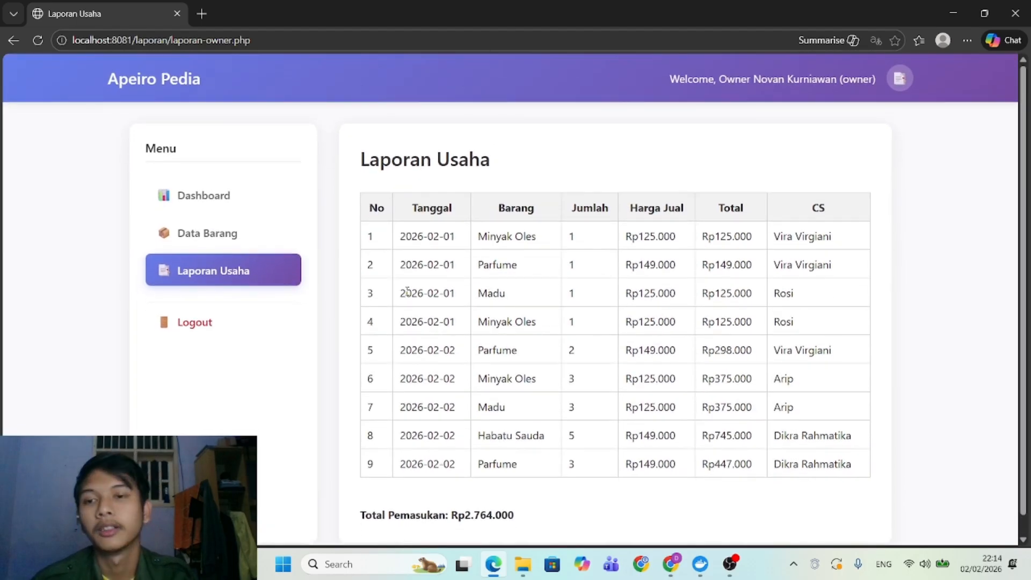
Log out of the owner account and run the stop batch file to remove the apeiro_web and apeiro_db containers.
{"action": "left_click", "coordinate": [206, 321]}
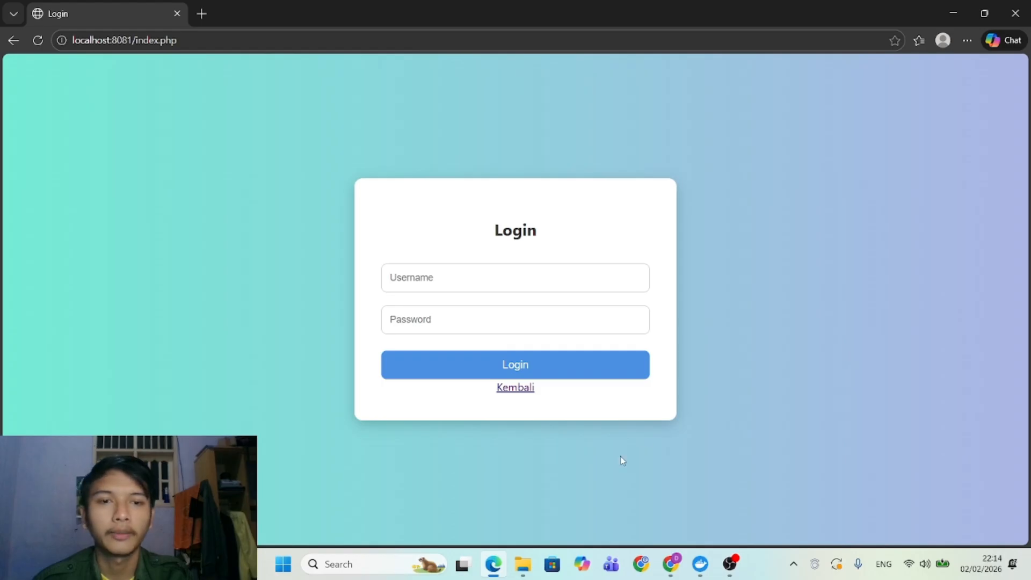
{"action": "left_click", "coordinate": [520, 562]}
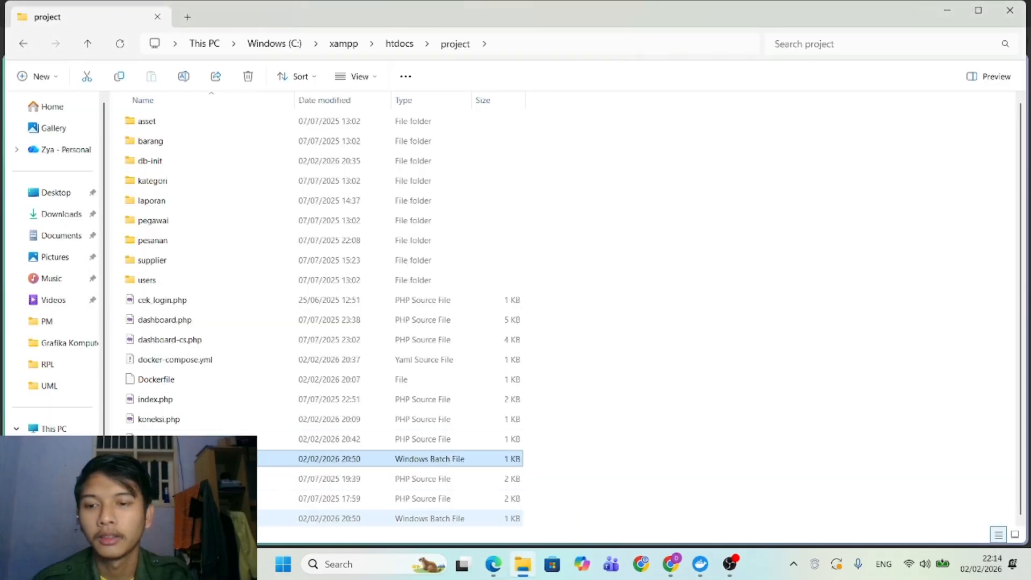
{"action": "left_click", "coordinate": [177, 519]}
{"action": "double_click", "coordinate": [177, 518]}
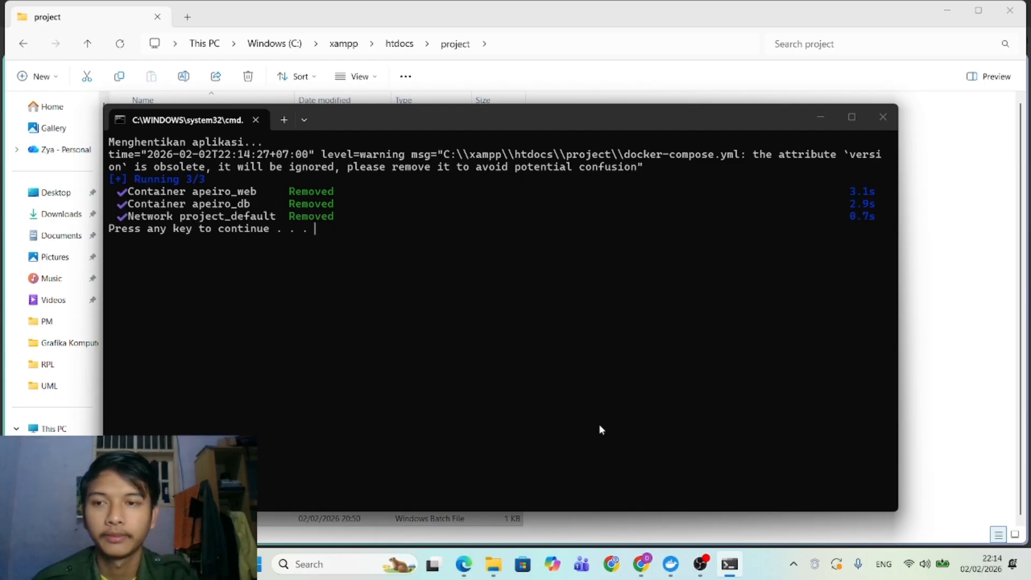
{"action": "key", "text": "Return"}
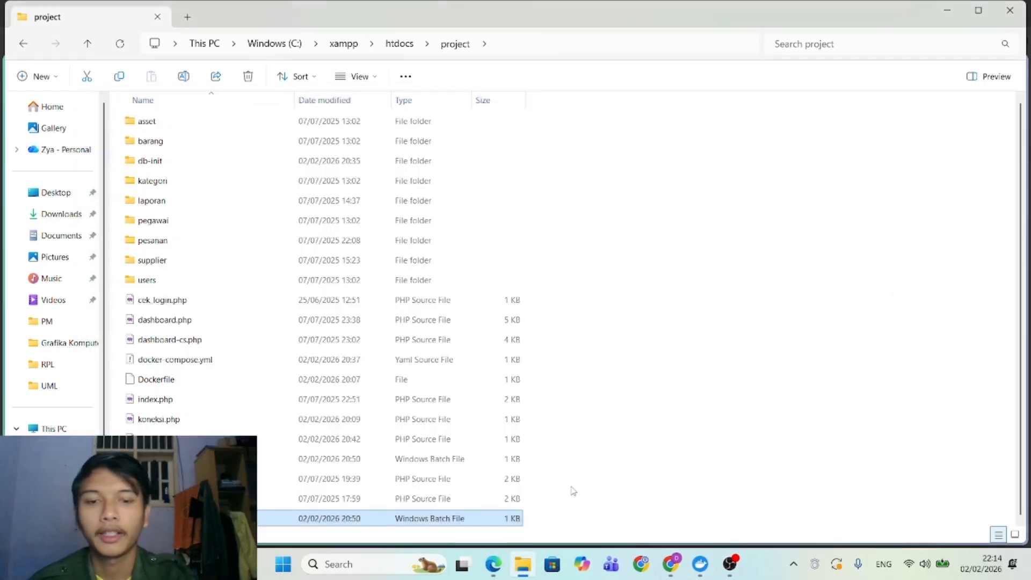
Attempt an Owner login, confirm localhost:8081 can't be reached, and close Edge.
{"action": "left_click", "coordinate": [494, 564]}
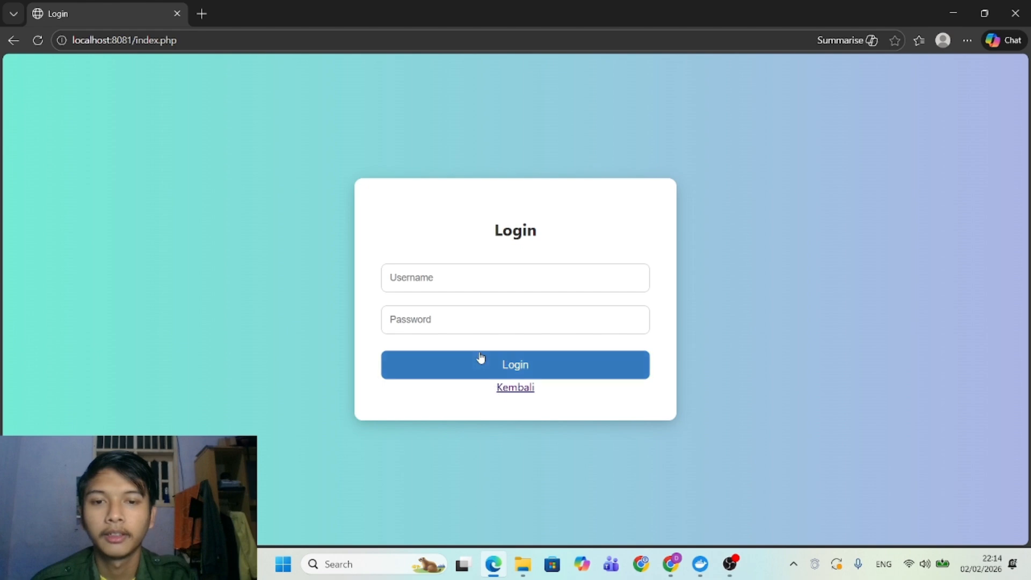
{"action": "left_click", "coordinate": [440, 285]}
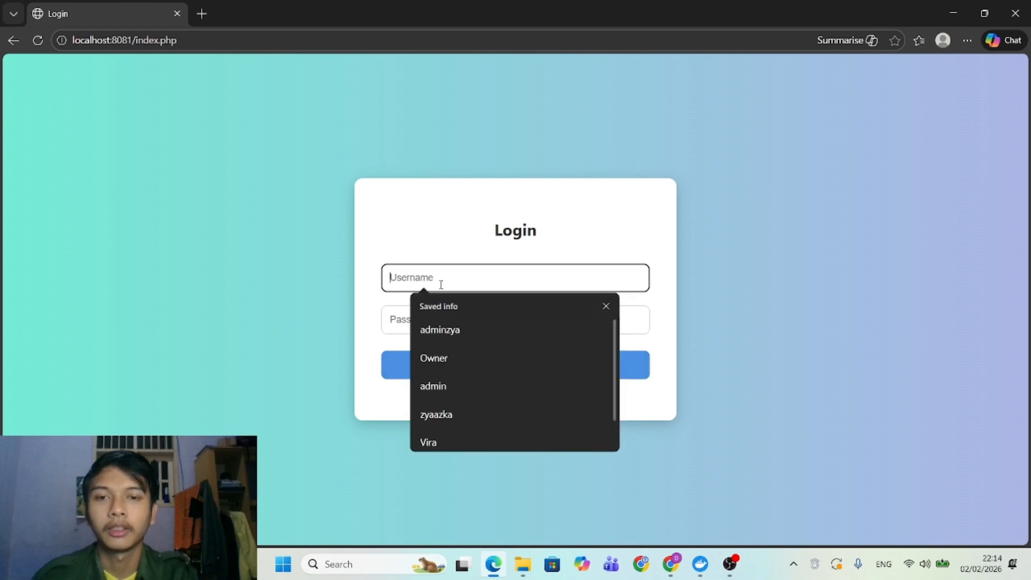
{"action": "left_click", "coordinate": [439, 357]}
{"action": "left_click", "coordinate": [428, 325]}
{"action": "type", "text": "1234"}
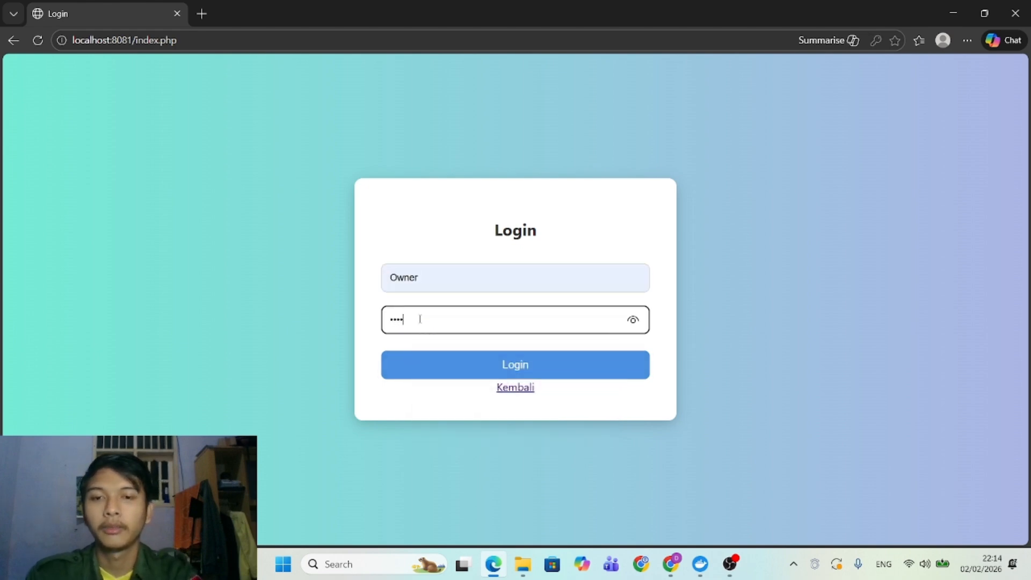
{"action": "type", "text": "567"}
{"action": "key", "text": "Return"}
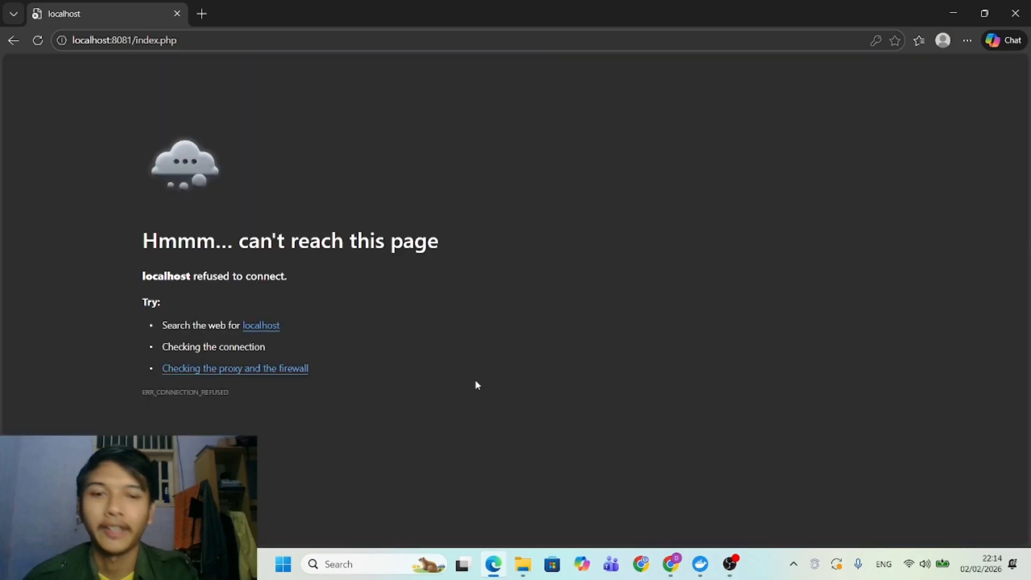
{"action": "left_click", "coordinate": [1014, 13]}
{"action": "left_click", "coordinate": [738, 574]}
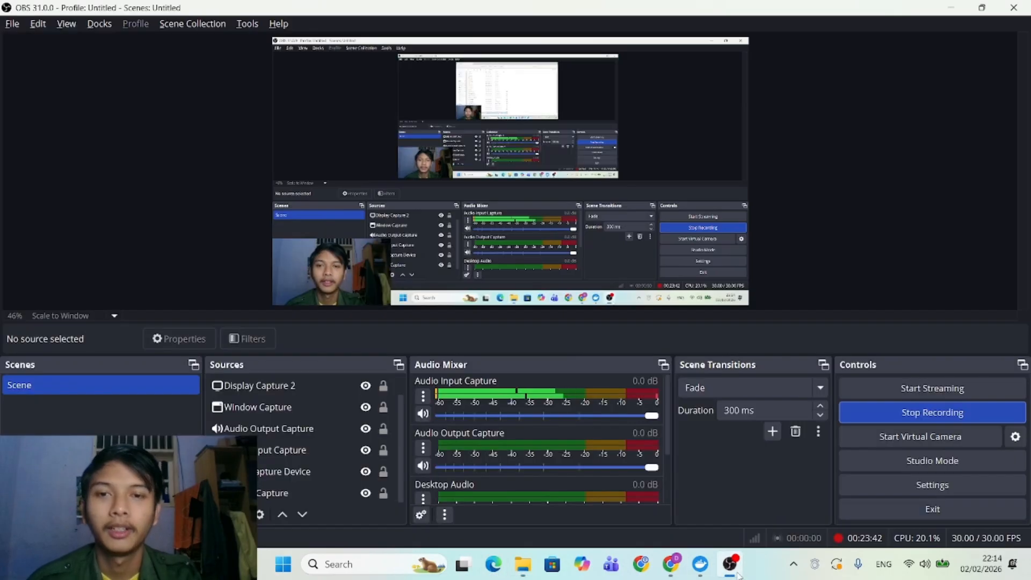